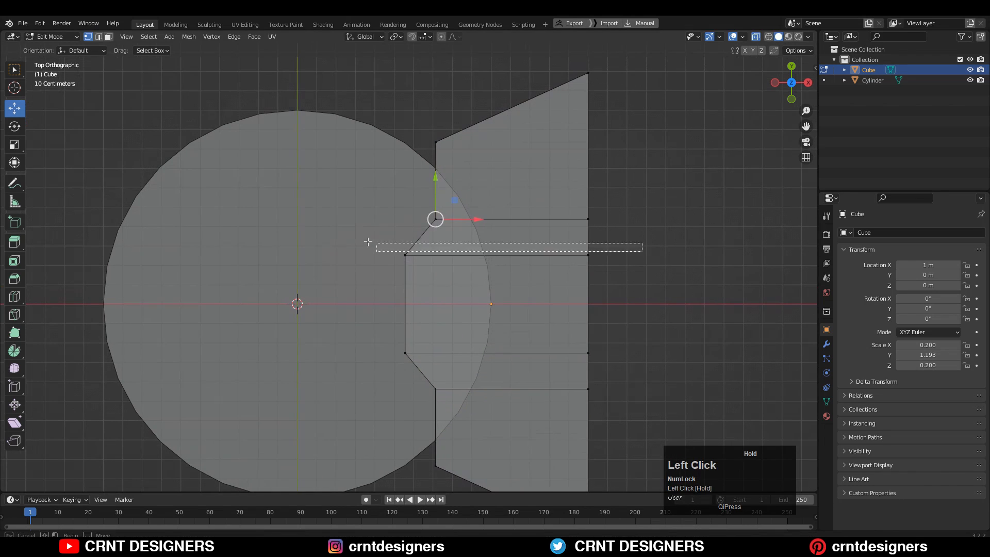
- Subtract the notch-shaped cube from the cylinder's +X side with a Boolean difference
{"action": "key", "text": "ctrl+KP_Subtract"}
{"action": "middle_click_drag", "start_coordinate": [536, 206], "coordinate": [495, 170], "text": "ctrl"}
{"action": "left_click", "coordinate": [467, 246]}
{"action": "left_click", "coordinate": [498, 163]}
{"action": "key", "text": "Tab"}
{"action": "key", "text": "Tab"}
{"action": "left_click", "coordinate": [497, 163]}
{"action": "left_click", "coordinate": [827, 343]}
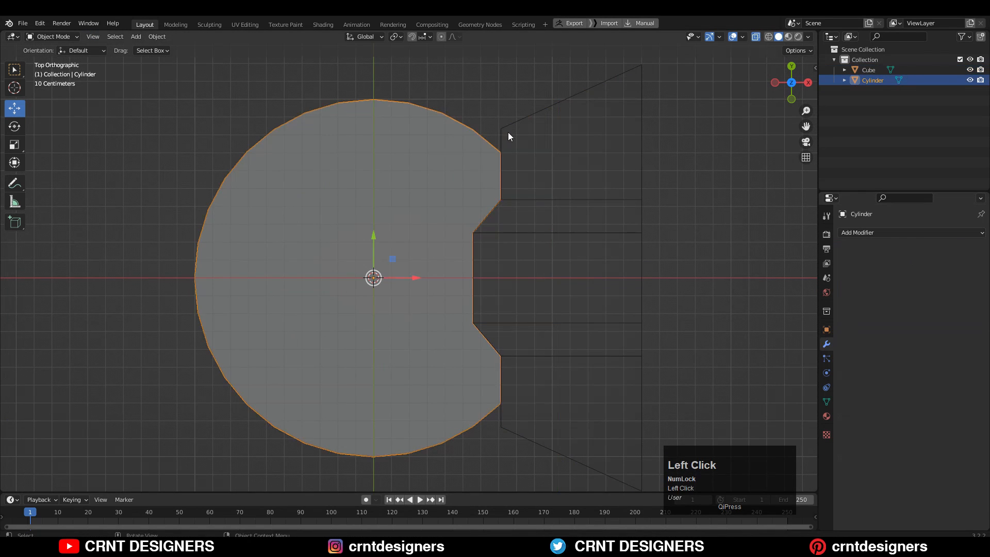
- Symmetrize the whole cylinder mesh from +X to -X so the notch is mirrored to the opposite side
{"action": "middle_click_drag", "start_coordinate": [509, 235], "coordinate": [582, 227], "text": "shift"}
{"action": "key", "text": "Tab"}
{"action": "key", "text": "a"}
{"action": "left_click", "coordinate": [191, 37]}
{"action": "left_click", "coordinate": [209, 196]}
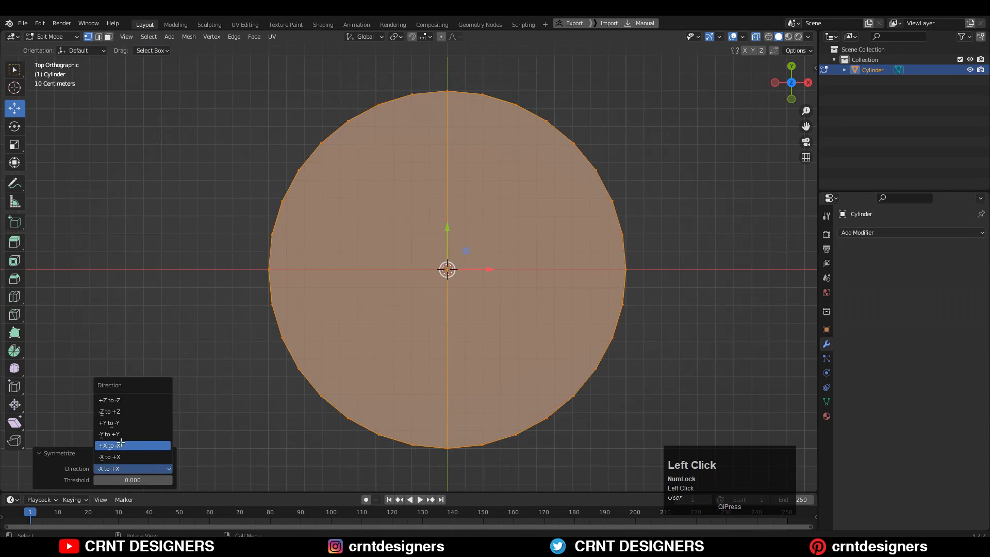
{"action": "left_click", "coordinate": [121, 444]}
{"action": "left_click", "coordinate": [546, 224]}
- Turn off X-ray and dissolve the surplus vertical edges on the plate's rim near the notch
{"action": "middle_click_drag", "start_coordinate": [454, 95], "coordinate": [448, 116], "text": "ctrl"}
{"action": "left_click", "coordinate": [755, 37]}
{"action": "left_click", "coordinate": [531, 242], "text": "alt"}
{"action": "middle_click_drag", "start_coordinate": [537, 247], "coordinate": [361, 170]}
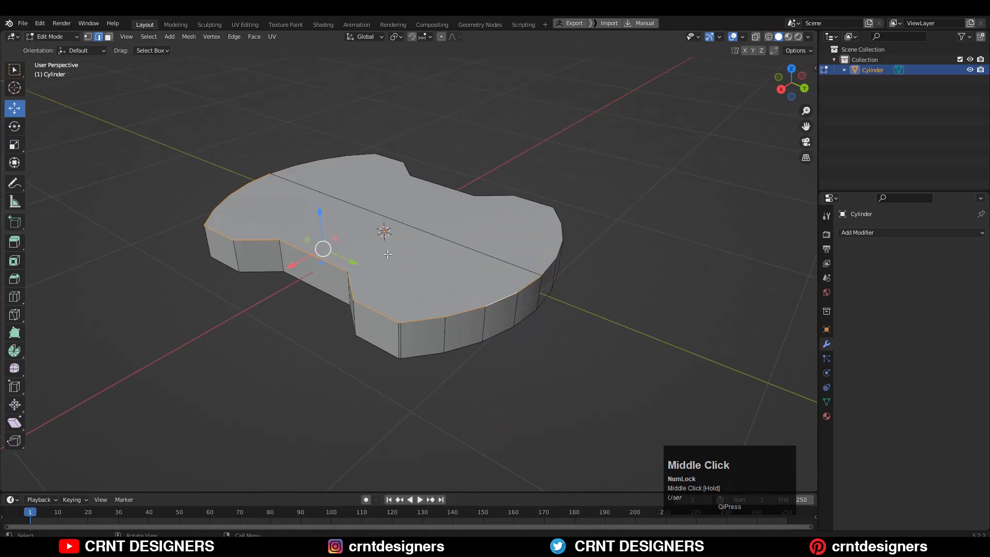
{"action": "scroll", "coordinate": [371, 351], "scroll_direction": "up", "scroll_amount": 3}
{"action": "left_click", "coordinate": [446, 268], "text": "alt"}
{"action": "scroll", "coordinate": [446, 269], "scroll_direction": "down", "scroll_amount": 3}
{"action": "left_click", "coordinate": [552, 260], "text": "alt+shift"}
{"action": "middle_click_drag", "start_coordinate": [392, 258], "coordinate": [471, 267]}
{"action": "key", "text": "ctrl+x"}
- Symmetrize the entire plate mesh again after the edge cleanup
{"action": "key", "text": "a"}
{"action": "left_click", "coordinate": [189, 36]}
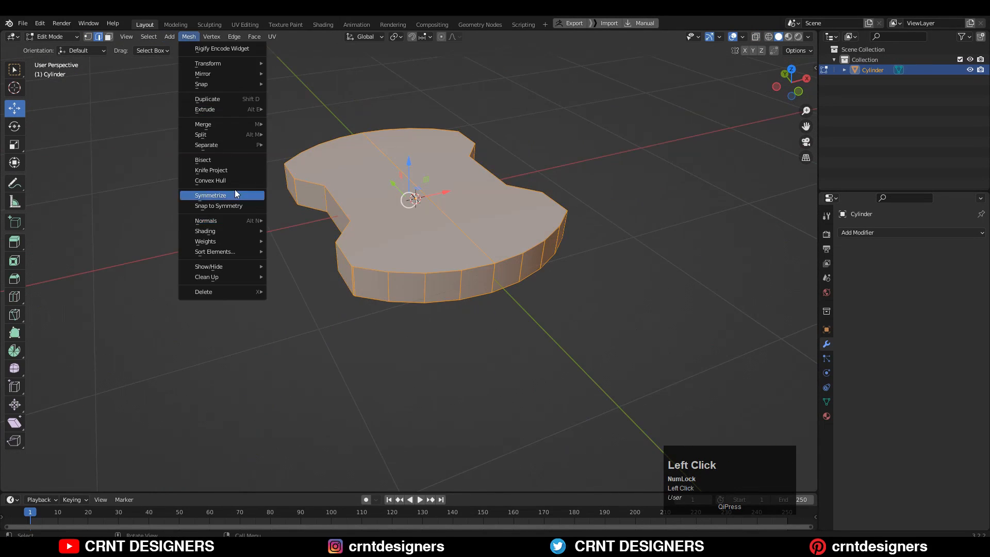
{"action": "left_click", "coordinate": [234, 193]}
{"action": "middle_click_drag", "start_coordinate": [412, 250], "coordinate": [434, 281]}
- Select the whole mesh and merge its duplicate vertices by distance
{"action": "left_click", "coordinate": [493, 240], "text": "alt"}
{"action": "scroll", "coordinate": [469, 246], "scroll_direction": "up", "scroll_amount": 3}
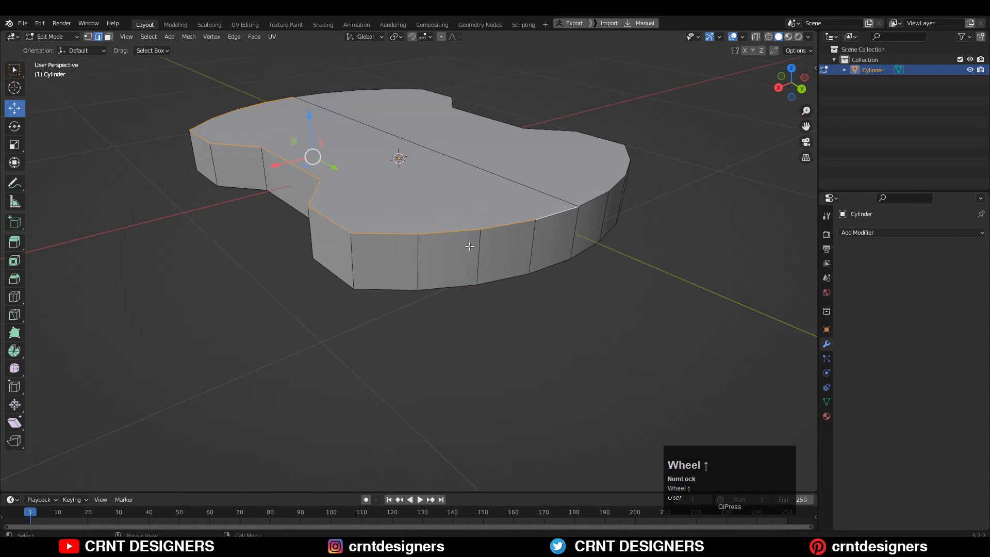
{"action": "scroll", "coordinate": [470, 247], "scroll_direction": "up", "scroll_amount": 3}
{"action": "key", "text": "a"}
{"action": "key", "text": "m"}
{"action": "left_click", "coordinate": [537, 303]}
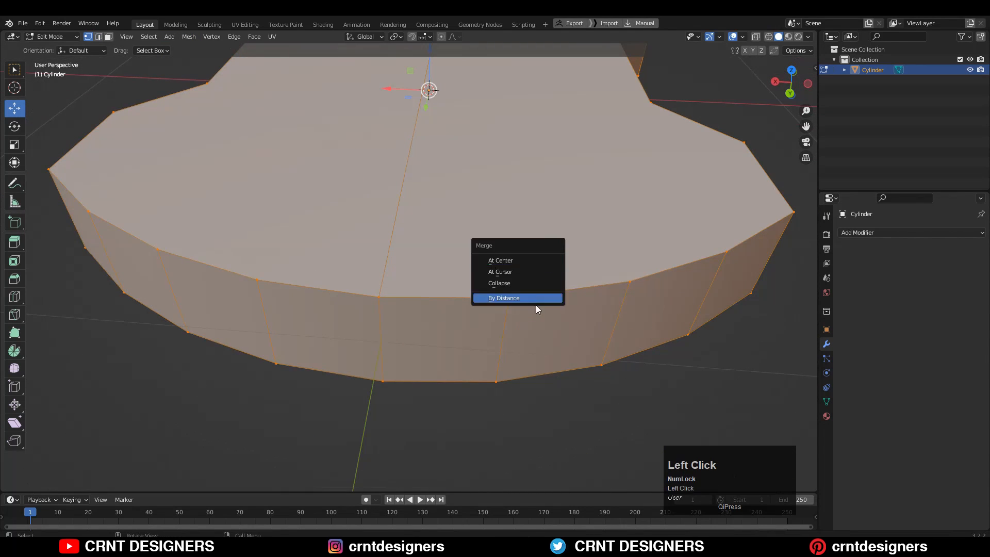
{"action": "left_click", "coordinate": [316, 287]}
- Bevel the plate's entire upper outline by 0.11 m with one segment
{"action": "scroll", "coordinate": [316, 287], "scroll_direction": "down", "scroll_amount": 5}
{"action": "left_click", "coordinate": [265, 234]}
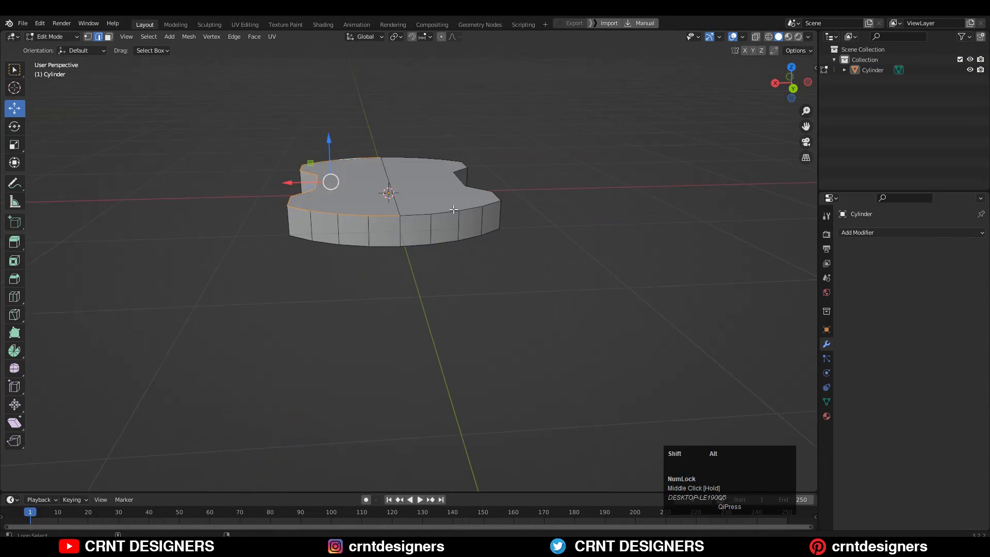
{"action": "key", "text": "ctrl+b"}
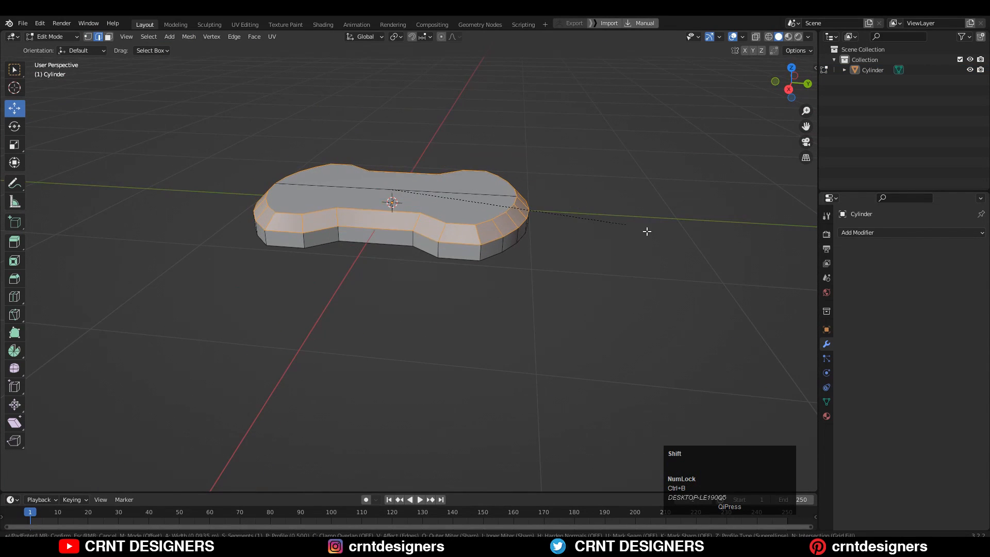
{"action": "left_click", "coordinate": [648, 232]}
{"action": "middle_click_drag", "start_coordinate": [649, 232], "coordinate": [588, 271]}
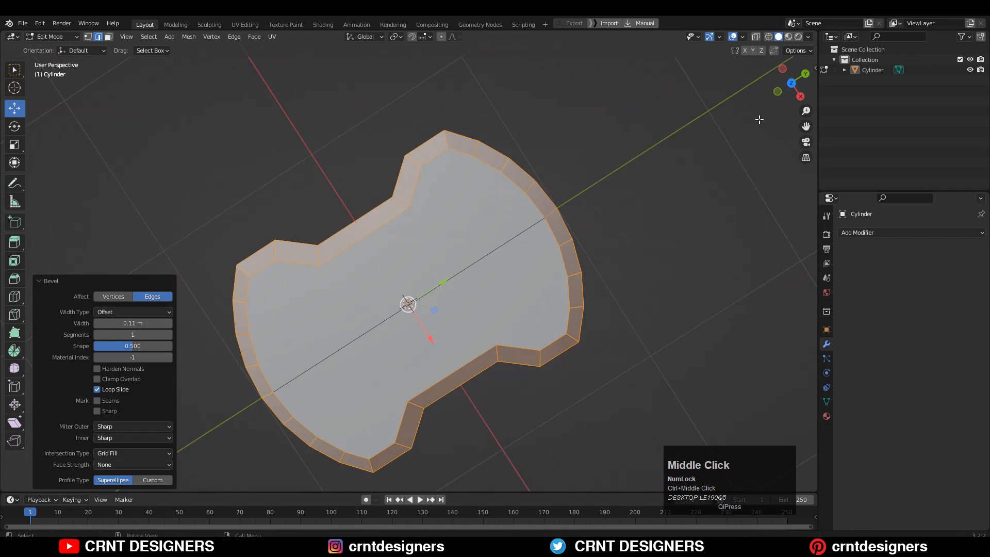
{"action": "left_click", "coordinate": [792, 83]}
{"action": "left_click", "coordinate": [338, 277]}
{"action": "middle_click_drag", "start_coordinate": [339, 277], "coordinate": [492, 233]}
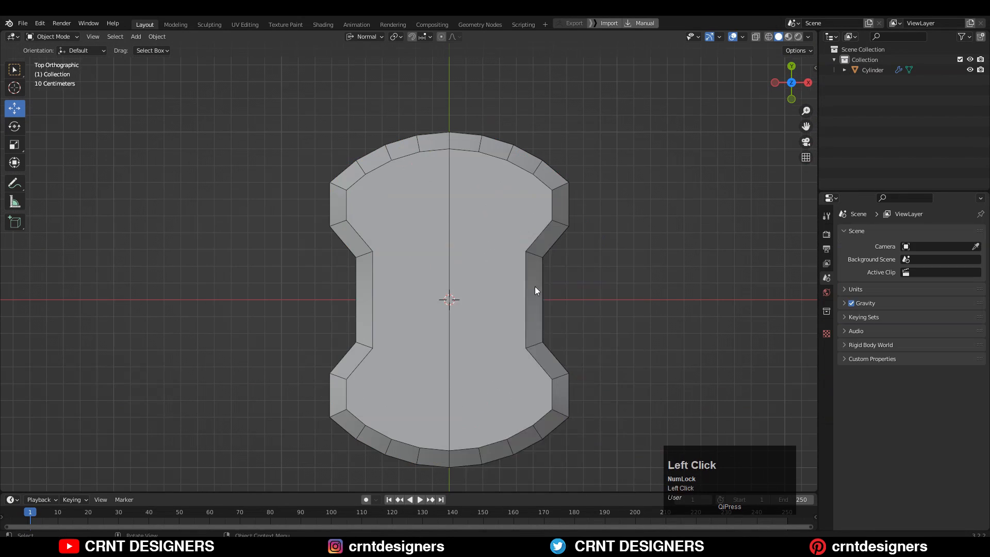
- Add a cylinder, scale it down to hole size and move it 0.5 m along Y
{"action": "key", "text": "shift+a"}
{"action": "mouse_move", "coordinate": [509, 258]}
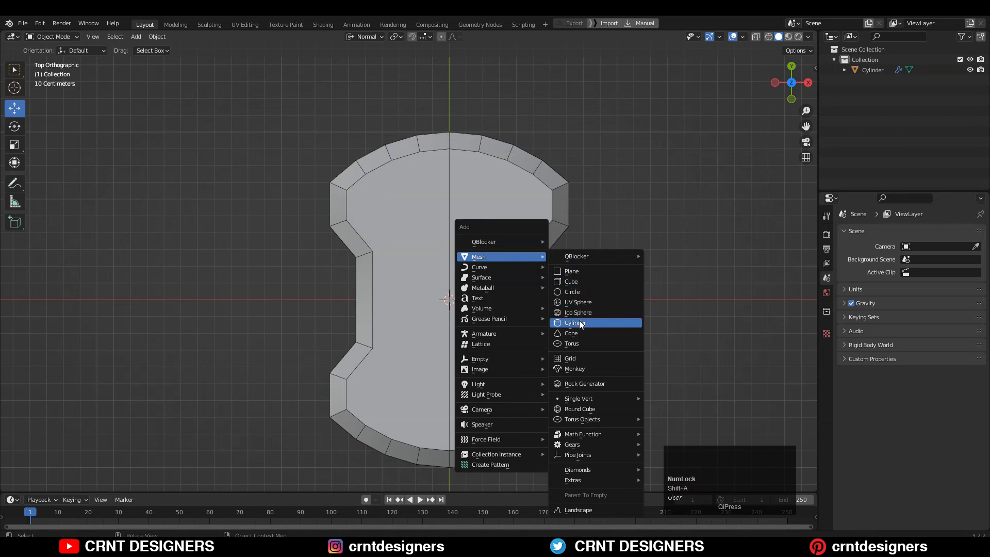
{"action": "left_click", "coordinate": [580, 321]}
{"action": "key", "text": "s"}
{"action": "left_click", "coordinate": [508, 284]}
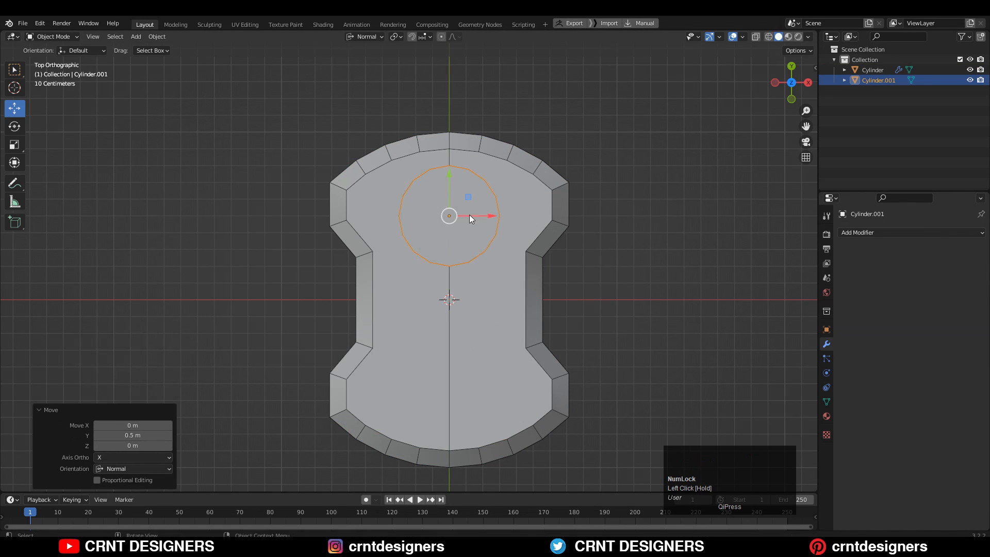
- Subtract the small cylinder from the plate with a Boolean difference and apply the plate's Boolean modifiers
{"action": "left_click", "coordinate": [534, 206], "text": "shift"}
{"action": "key", "text": "alt+x"}
{"action": "left_click", "coordinate": [737, 184]}
{"action": "middle_click_drag", "start_coordinate": [521, 200], "coordinate": [481, 214], "text": "ctrl"}
{"action": "left_click", "coordinate": [482, 215]}
{"action": "left_click", "coordinate": [521, 222]}
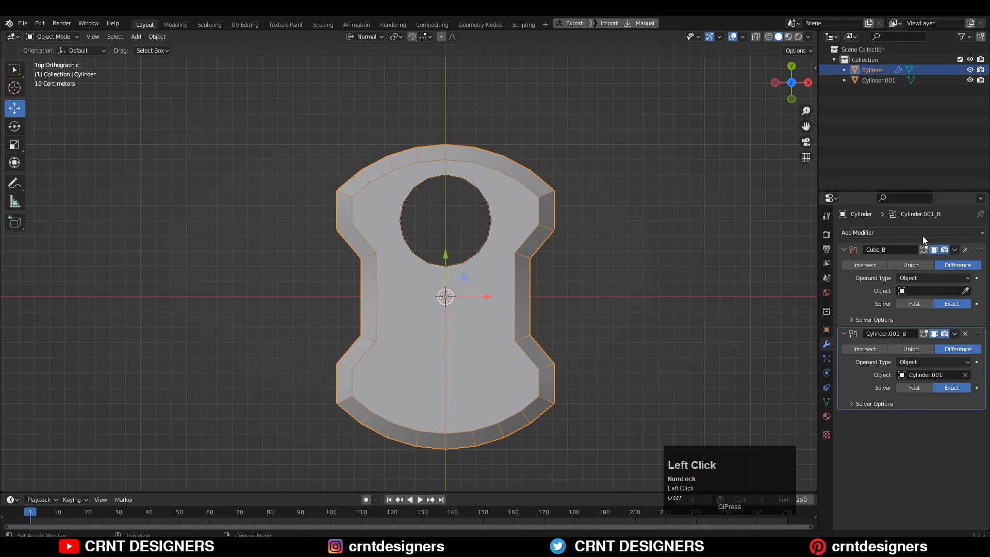
{"action": "left_click", "coordinate": [955, 250]}
{"action": "left_click", "coordinate": [936, 262]}
- Symmetrize the plate mesh from +Y to -Y to copy the hole to the other end
{"action": "key", "text": "Tab"}
{"action": "key", "text": "a"}
{"action": "left_click", "coordinate": [189, 37]}
{"action": "left_click", "coordinate": [216, 195]}
{"action": "left_click", "coordinate": [135, 469]}
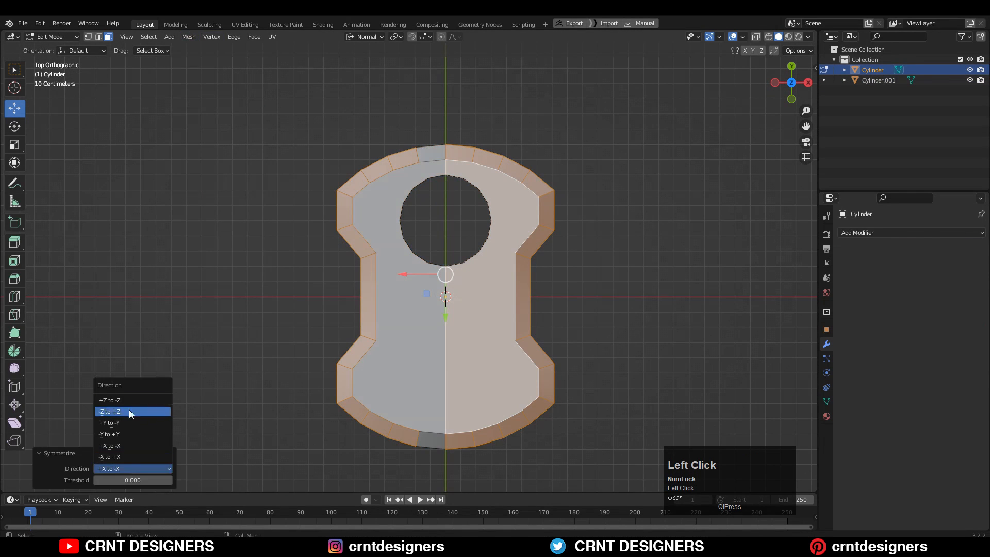
{"action": "left_click", "coordinate": [128, 433]}
{"action": "middle_click_drag", "start_coordinate": [545, 340], "coordinate": [509, 206], "text": "shift"}
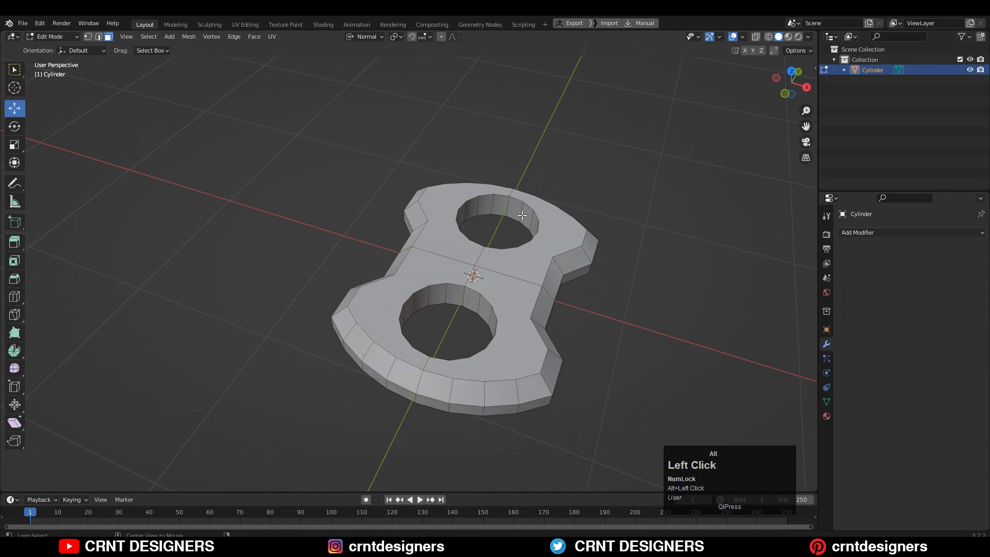
- Merge all vertices of the two-hole plate by distance
{"action": "mouse_move", "coordinate": [469, 295]}
{"action": "middle_mouse_down"}
{"action": "mouse_move", "coordinate": [335, 305]}
{"action": "mouse_move", "coordinate": [480, 309]}
{"action": "middle_mouse_up"}
{"action": "left_click", "coordinate": [336, 305], "text": "shift"}
{"action": "scroll", "coordinate": [481, 310], "scroll_direction": "up", "scroll_amount": 4}
{"action": "middle_click_drag", "start_coordinate": [677, 225], "coordinate": [651, 231]}
{"action": "key", "text": "2"}
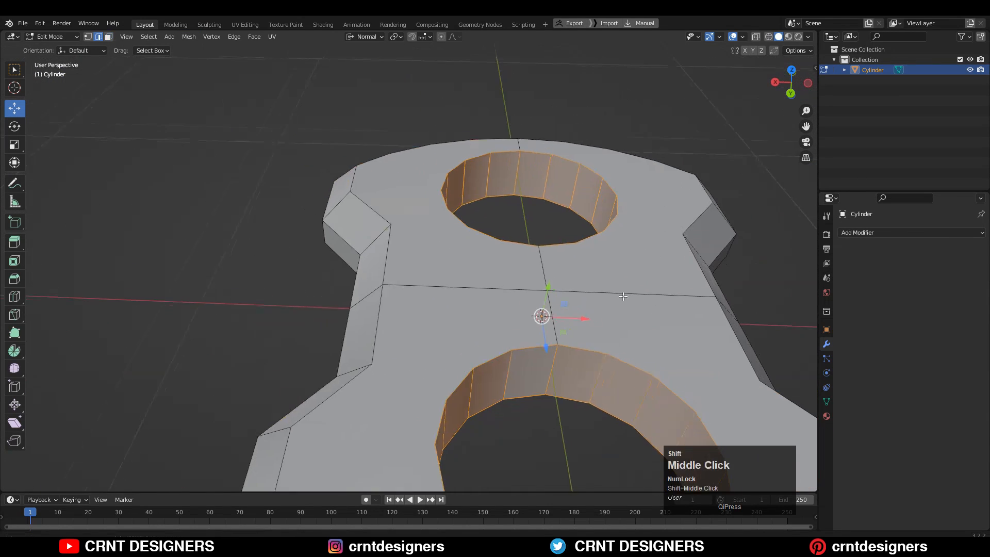
{"action": "middle_click_drag", "start_coordinate": [646, 312], "coordinate": [621, 291], "text": "shift"}
{"action": "key", "text": "a"}
{"action": "key", "text": "m"}
{"action": "left_click", "coordinate": [620, 290]}
- Select the inner wall faces of both holes and extrude them in place
{"action": "key", "text": "3"}
{"action": "key", "text": "alt+a"}
{"action": "left_click", "coordinate": [519, 342], "text": "alt"}
{"action": "left_click", "coordinate": [563, 170], "text": "alt+shift"}
{"action": "middle_click_drag", "start_coordinate": [564, 170], "coordinate": [681, 276]}
{"action": "key", "text": "e"}
{"action": "key", "text": "Escape"}
- Set the transform orientation to Global and scale the extruded hole walls inward
{"action": "key", "text": "KP_7"}
{"action": "left_click", "coordinate": [396, 37]}
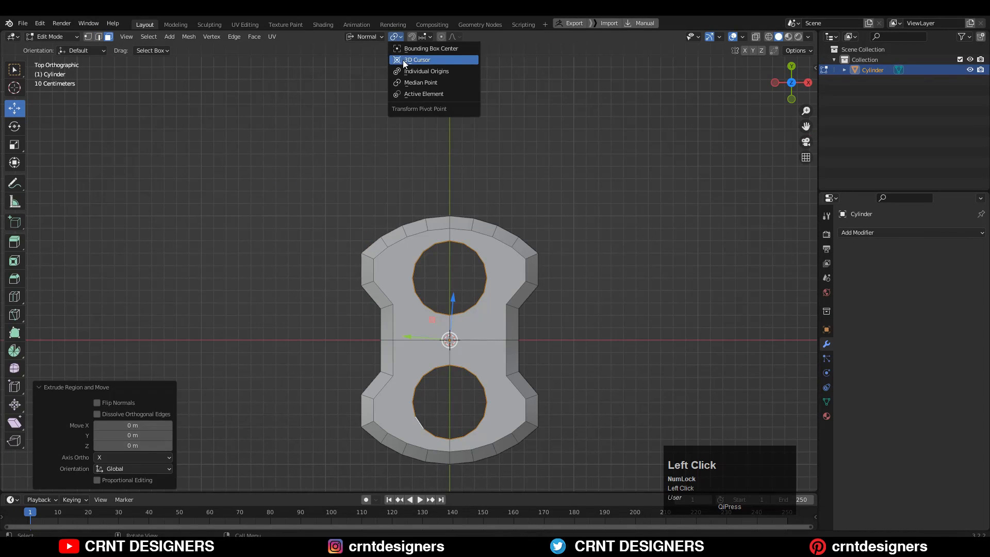
{"action": "left_click", "coordinate": [364, 36]}
{"action": "left_click", "coordinate": [361, 69]}
{"action": "key", "text": "s"}
{"action": "left_click", "coordinate": [605, 223], "text": "ctrl"}
- Scale the hole wall faces again and extrude them to form a stepped rim inside each hole
{"action": "middle_click_drag", "start_coordinate": [573, 289], "coordinate": [593, 220]}
{"action": "middle_click_drag", "start_coordinate": [593, 219], "coordinate": [603, 303], "text": "ctrl"}
{"action": "key", "text": "s"}
{"action": "left_click", "coordinate": [644, 207]}
{"action": "key", "text": "e"}
{"action": "left_click", "coordinate": [635, 193]}
{"action": "key", "text": "Tab"}
{"action": "left_click", "coordinate": [593, 279]}
- Connect the facing rim vertices of the two holes with a straight edge on either side of the centre line
{"action": "left_click", "coordinate": [791, 81]}
{"action": "left_click", "coordinate": [525, 265]}
{"action": "key", "text": "Tab"}
{"action": "left_click", "coordinate": [502, 258]}
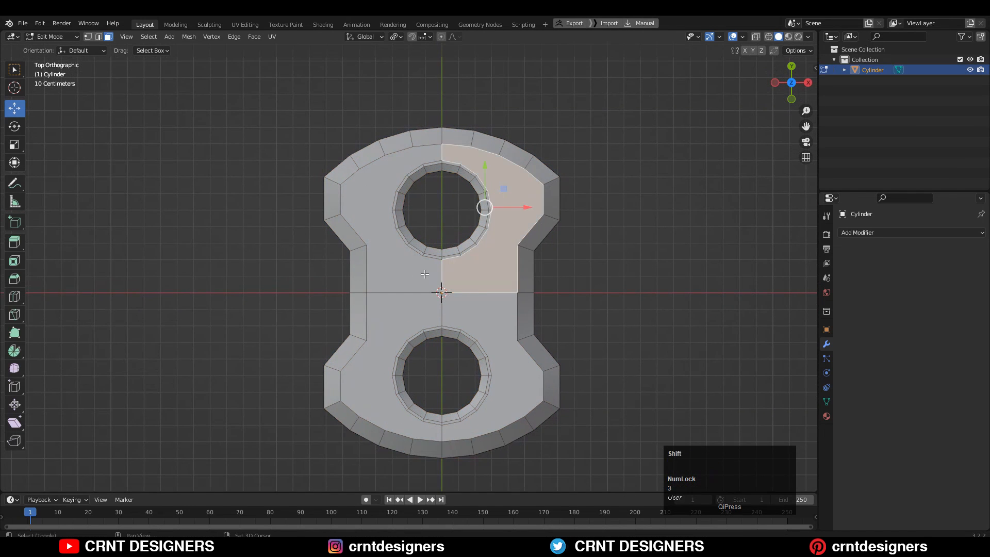
{"action": "left_click", "coordinate": [496, 330], "text": "shift"}
{"action": "scroll", "coordinate": [495, 309], "scroll_direction": "up", "scroll_amount": 2}
{"action": "key", "text": "1"}
{"action": "left_click", "coordinate": [429, 251]}
{"action": "left_click", "coordinate": [430, 357], "text": "shift"}
{"action": "right_click", "coordinate": [499, 286]}
{"action": "left_click", "coordinate": [488, 324]}
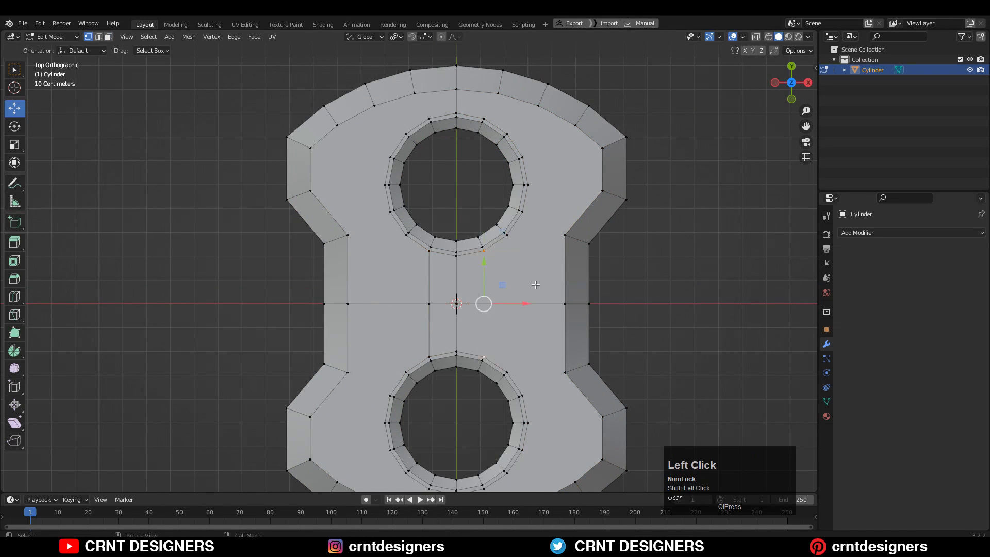
- Symmetrize the plate mesh along Y
{"action": "left_click", "coordinate": [189, 36]}
{"action": "left_click", "coordinate": [201, 192]}
{"action": "left_click", "coordinate": [133, 467]}
{"action": "left_click", "coordinate": [133, 434]}
{"action": "left_click", "coordinate": [217, 330]}
- Connect the upper hole's rim vertices to the matching inner outline vertices with radial edges on the +X half
{"action": "left_click", "coordinate": [483, 271]}
{"action": "left_click", "coordinate": [503, 237], "text": "shift"}
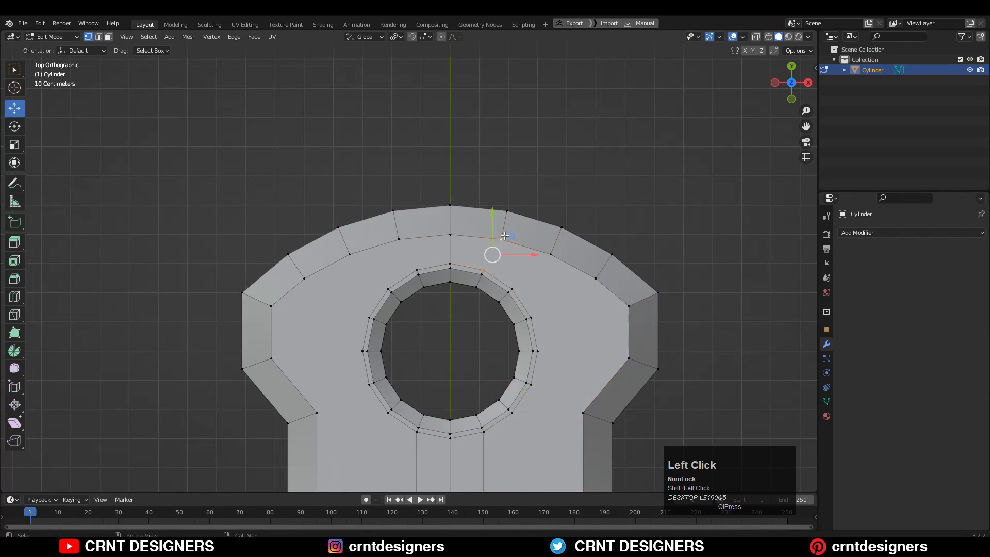
{"action": "left_click", "coordinate": [531, 318]}
{"action": "left_click", "coordinate": [596, 278], "text": "shift"}
{"action": "right_click", "coordinate": [594, 288]}
{"action": "left_click", "coordinate": [595, 290]}
- Symmetrize the whole mesh from +X to -X and from +Y to -Y to copy the radial edges
{"action": "middle_click_drag", "start_coordinate": [576, 357], "coordinate": [586, 263], "text": "shift"}
{"action": "key", "text": "a"}
{"action": "left_click", "coordinate": [189, 36]}
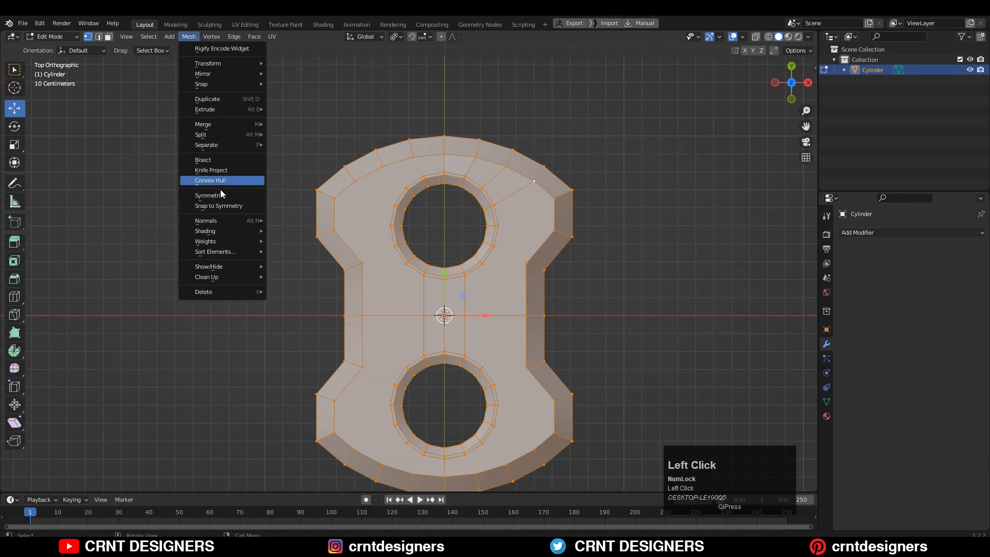
{"action": "left_click", "coordinate": [220, 194]}
{"action": "left_click", "coordinate": [189, 37]}
{"action": "left_click", "coordinate": [221, 195]}
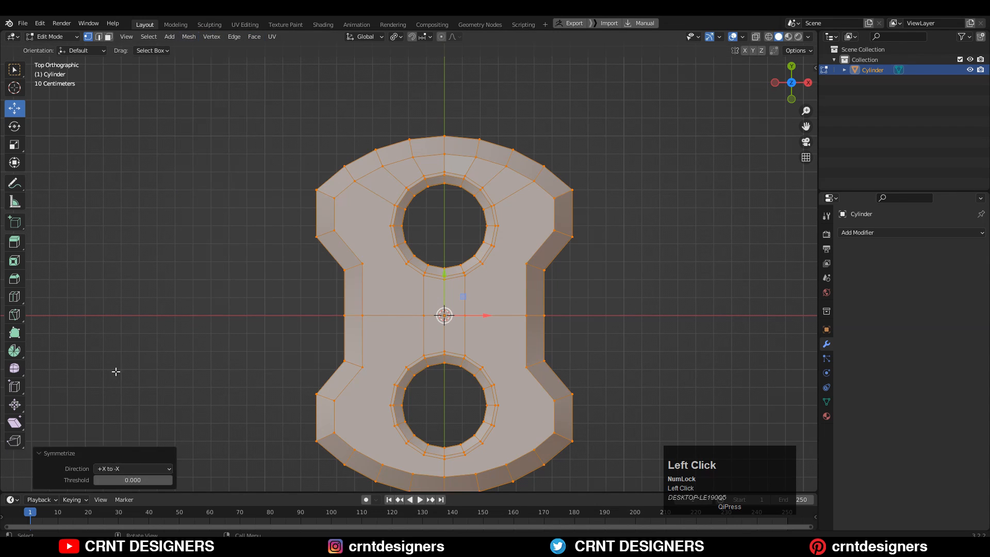
{"action": "left_click", "coordinate": [115, 423]}
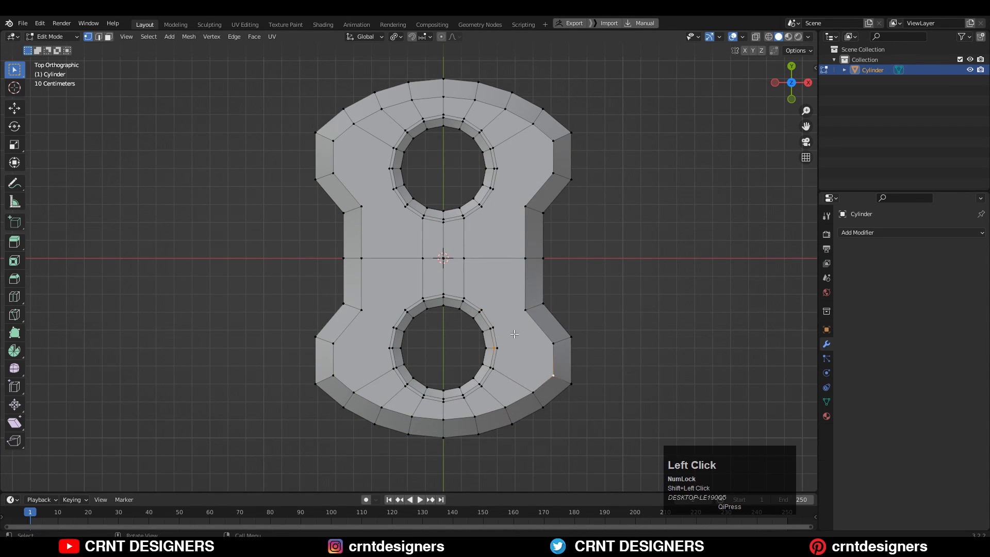
- Connect each hole's outermost +X rim vertex to the outer corner vertex of its end lobe
{"action": "right_click", "coordinate": [520, 272]}
{"action": "left_click", "coordinate": [520, 272]}
{"action": "left_click", "coordinate": [497, 168]}
{"action": "left_click", "coordinate": [553, 143], "text": "shift"}
{"action": "right_click", "coordinate": [530, 161]}
{"action": "left_click", "coordinate": [531, 161]}
- Connect the next rim vertex of each hole to the lobe corner nearer the waist on the +X side
{"action": "left_click", "coordinate": [493, 189]}
{"action": "left_click", "coordinate": [553, 173], "text": "shift"}
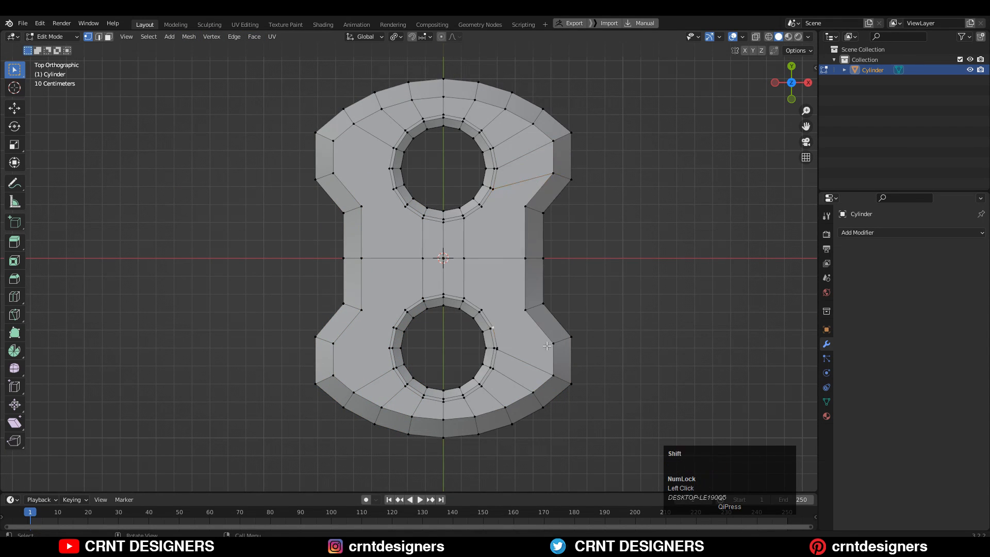
{"action": "left_click", "coordinate": [554, 344], "text": "shift"}
{"action": "right_click", "coordinate": [604, 330]}
{"action": "left_click", "coordinate": [603, 206]}
- Connect a rim vertex of each hole horizontally to the adjacent waist corner vertex on the +X side
{"action": "left_click", "coordinate": [481, 310]}
{"action": "left_click", "coordinate": [526, 309], "text": "shift"}
{"action": "right_click", "coordinate": [492, 289]}
{"action": "left_click", "coordinate": [489, 206]}
{"action": "right_click", "coordinate": [506, 209]}
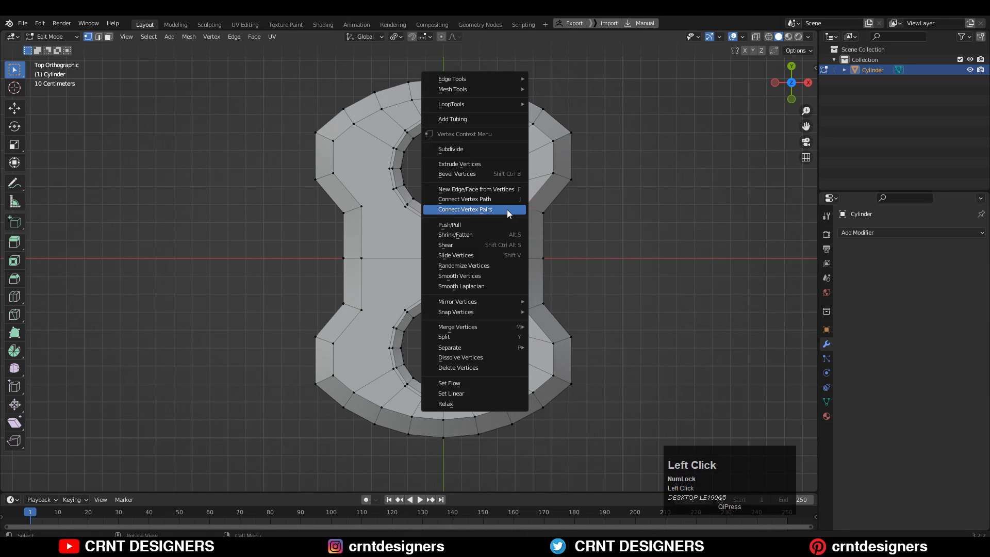
{"action": "left_click", "coordinate": [507, 209]}
{"action": "middle_click_drag", "start_coordinate": [512, 294], "coordinate": [518, 296], "text": "shift"}
{"action": "key", "text": "3"}
{"action": "left_click", "coordinate": [521, 153]}
{"action": "key", "text": "a"}
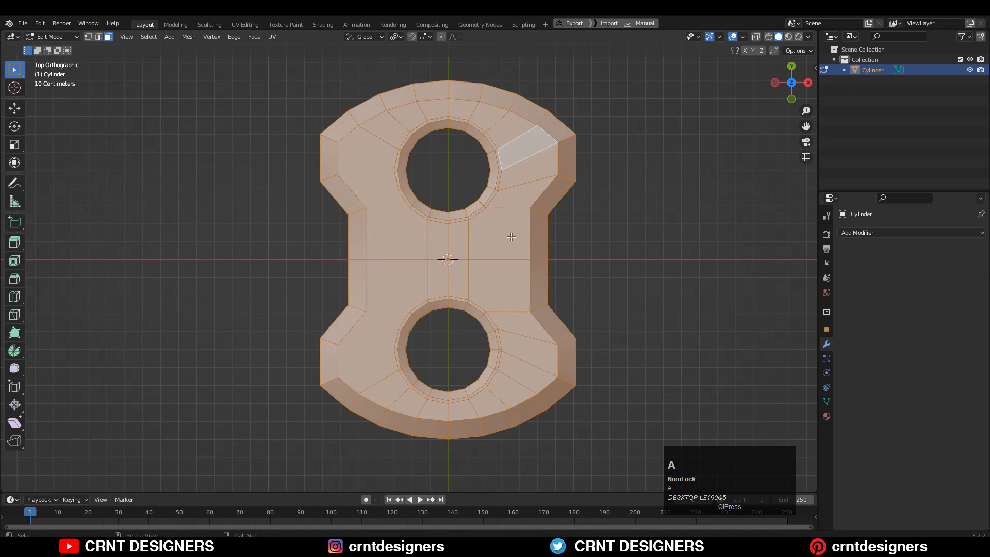
{"action": "left_click", "coordinate": [188, 37]}
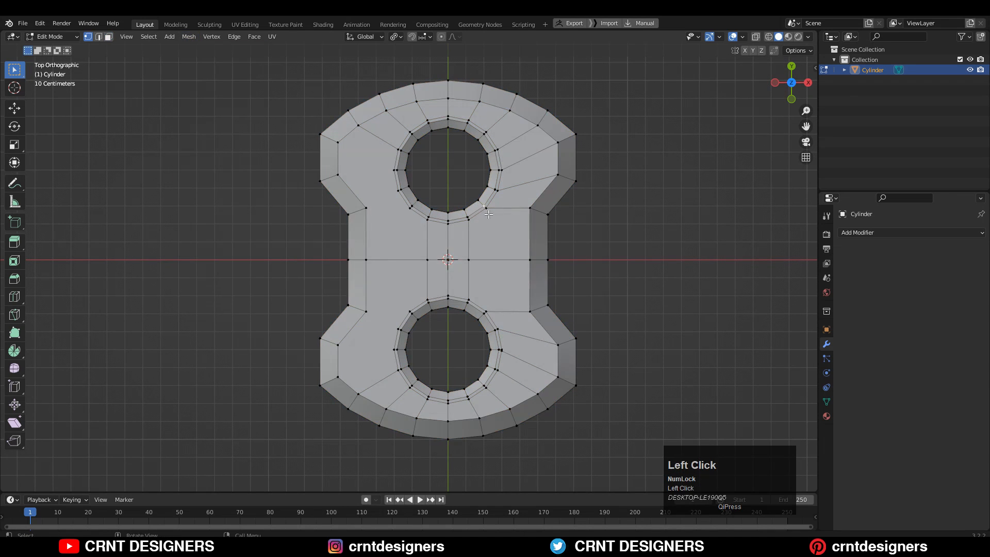
- Join the two holes' rim vertices with a vertical edge on the +X side and symmetrize from +X to -X
{"action": "middle_click_drag", "start_coordinate": [693, 261], "coordinate": [695, 276], "text": "shift"}
{"action": "key", "text": "a"}
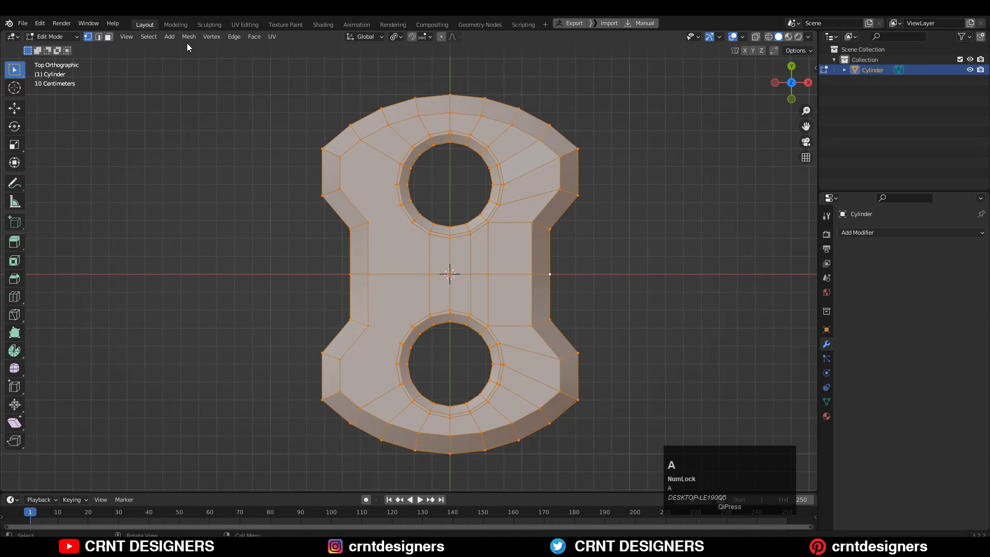
{"action": "left_click", "coordinate": [188, 37]}
{"action": "left_click", "coordinate": [207, 190]}
{"action": "left_click", "coordinate": [153, 447]}
- Select the complete face loop surrounding both holes on the plate's top face and inset it slightly for a narrow support border
{"action": "key", "text": "3"}
{"action": "left_click", "coordinate": [521, 295], "text": "alt"}
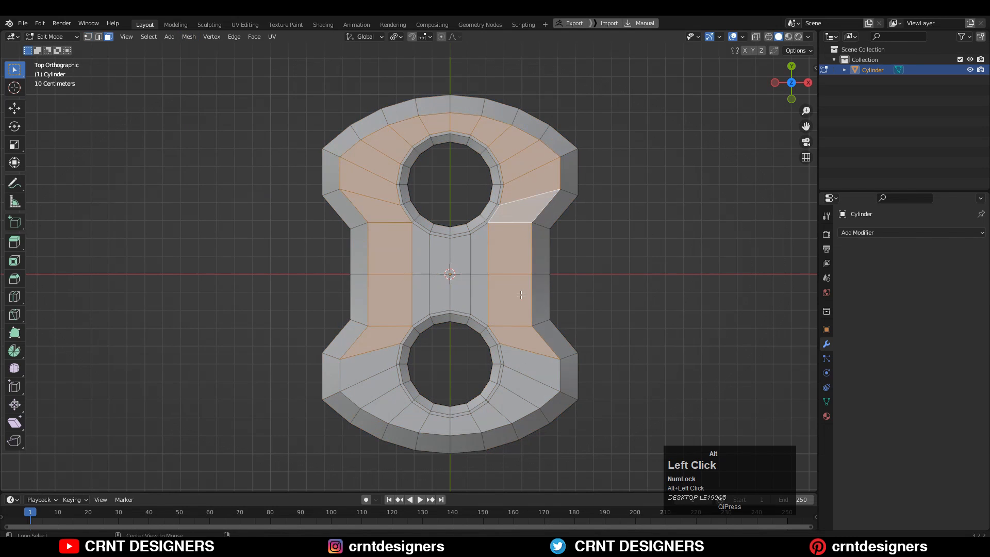
{"action": "key", "text": "1"}
{"action": "scroll", "coordinate": [578, 338], "scroll_direction": "up", "scroll_amount": 3}
{"action": "left_click", "coordinate": [578, 341]}
{"action": "scroll", "coordinate": [606, 347], "scroll_direction": "up", "scroll_amount": 4}
{"action": "left_click", "coordinate": [602, 350]}
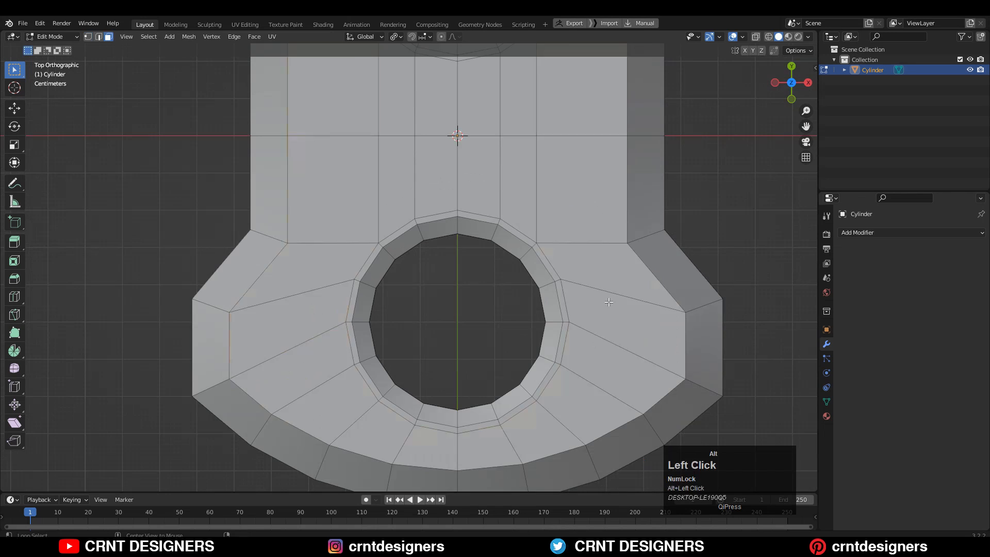
{"action": "left_click", "coordinate": [623, 338], "text": "alt"}
{"action": "middle_click_drag", "start_coordinate": [504, 93], "coordinate": [456, 242], "text": "shift"}
{"action": "middle_click_drag", "start_coordinate": [456, 221], "coordinate": [456, 286], "text": "ctrl"}
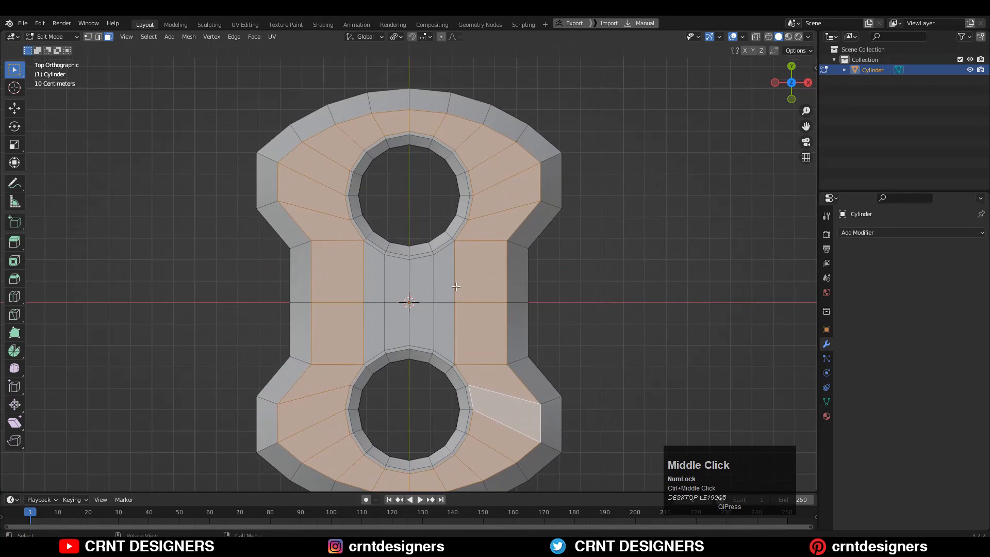
{"action": "left_click", "coordinate": [618, 269]}
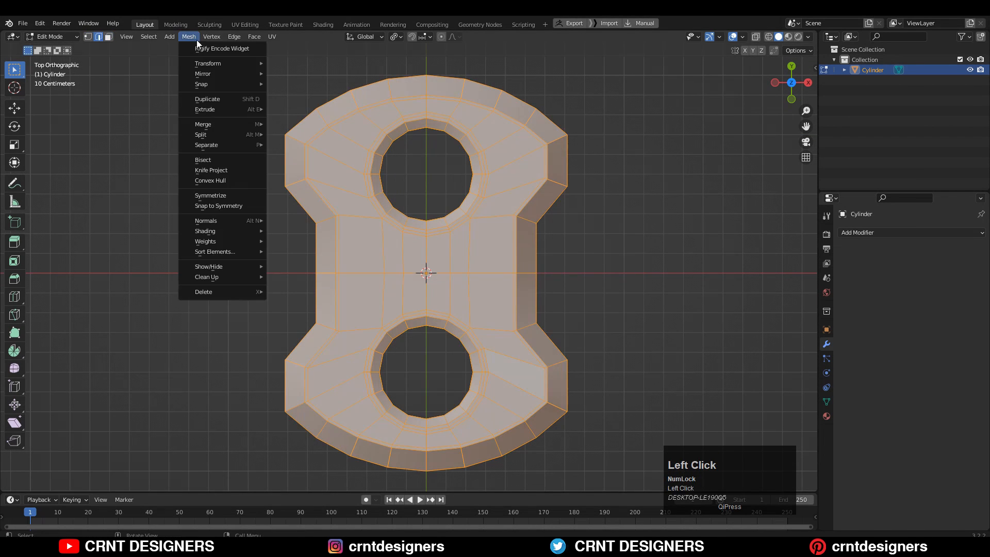
- Dissolve the surplus inset edges along the waist on the +X side and symmetrize the mesh from +X to -X
{"action": "left_click", "coordinate": [459, 268]}
{"action": "key", "text": "2"}
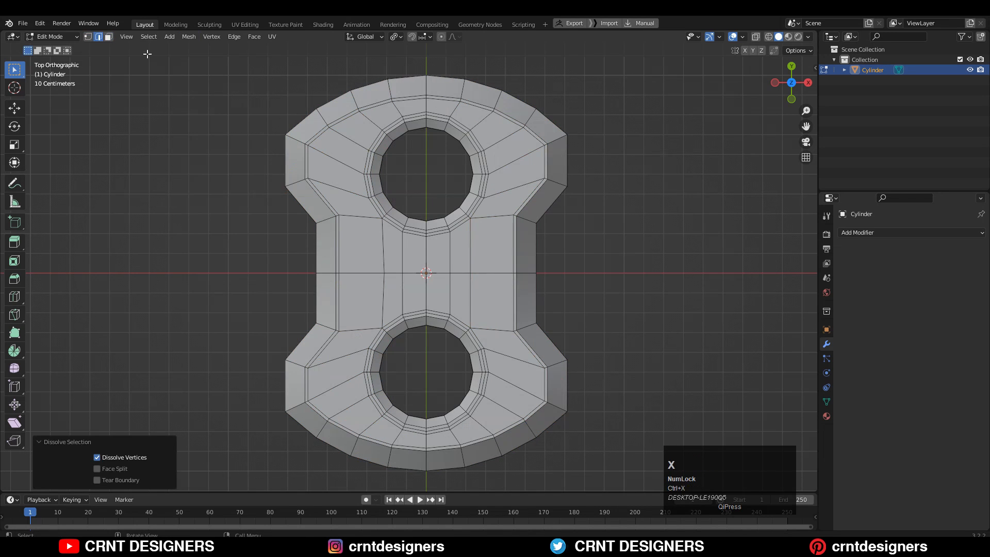
{"action": "key", "text": "a"}
{"action": "left_click", "coordinate": [189, 36]}
{"action": "left_click", "coordinate": [237, 194]}
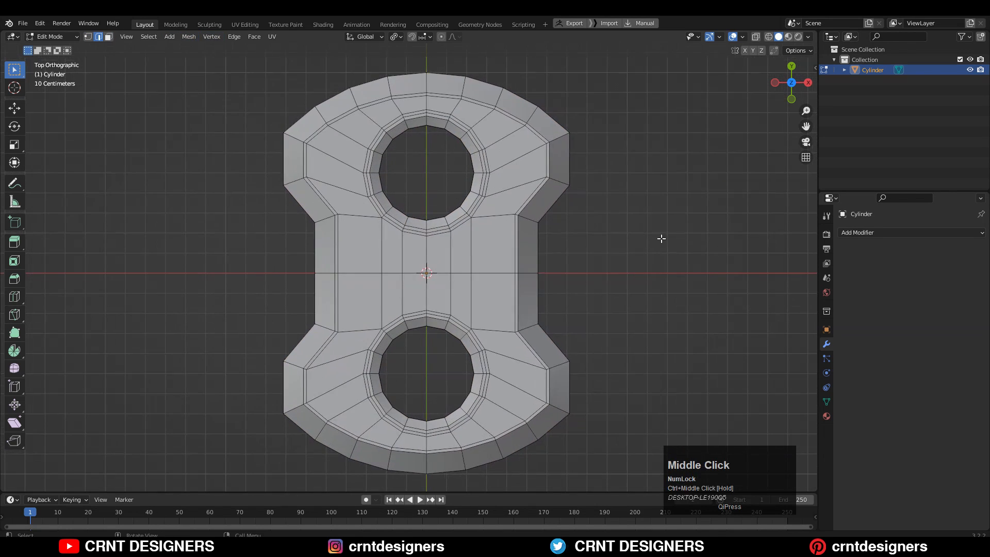
- Add a 12-vertex mesh circle with a 1 m radius at the world origin as a separate object
{"action": "key", "text": "Tab"}
{"action": "key", "text": "shift+a"}
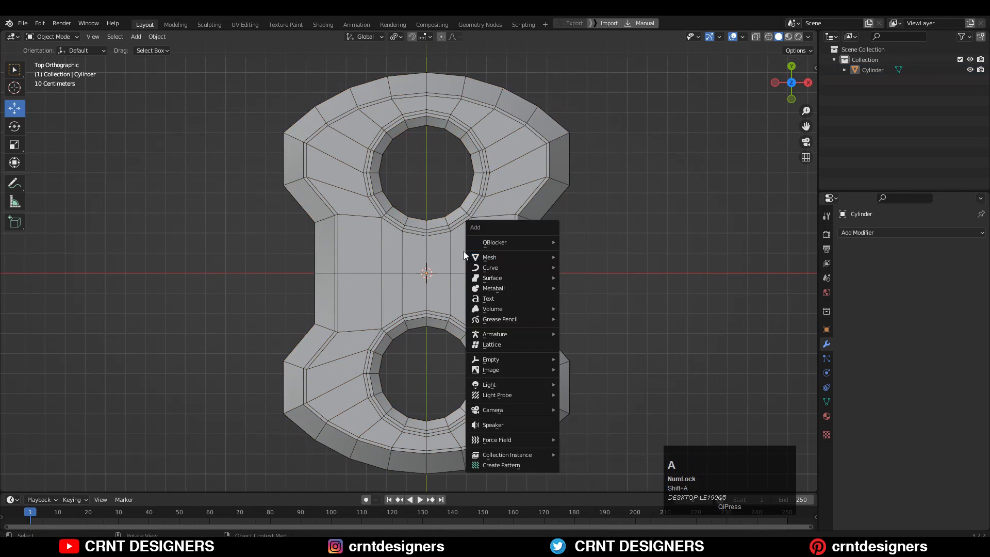
{"action": "middle_click_drag", "start_coordinate": [540, 317], "coordinate": [540, 311], "text": "ctrl"}
{"action": "key", "text": "shift+a"}
{"action": "key", "text": "shift+a"}
{"action": "mouse_move", "coordinate": [616, 196]}
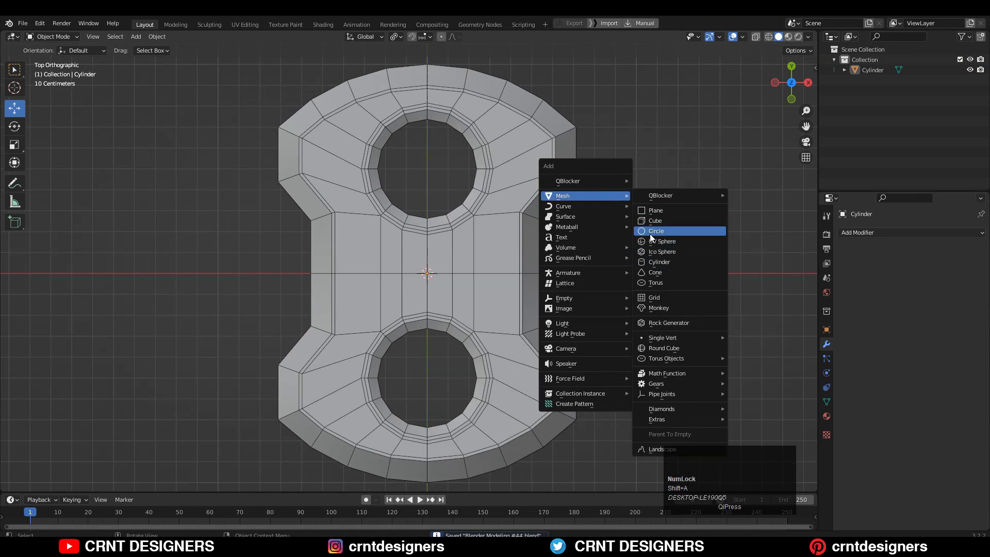
{"action": "left_click", "coordinate": [650, 232]}
{"action": "middle_click_drag", "start_coordinate": [650, 234], "coordinate": [640, 229], "text": "shift"}
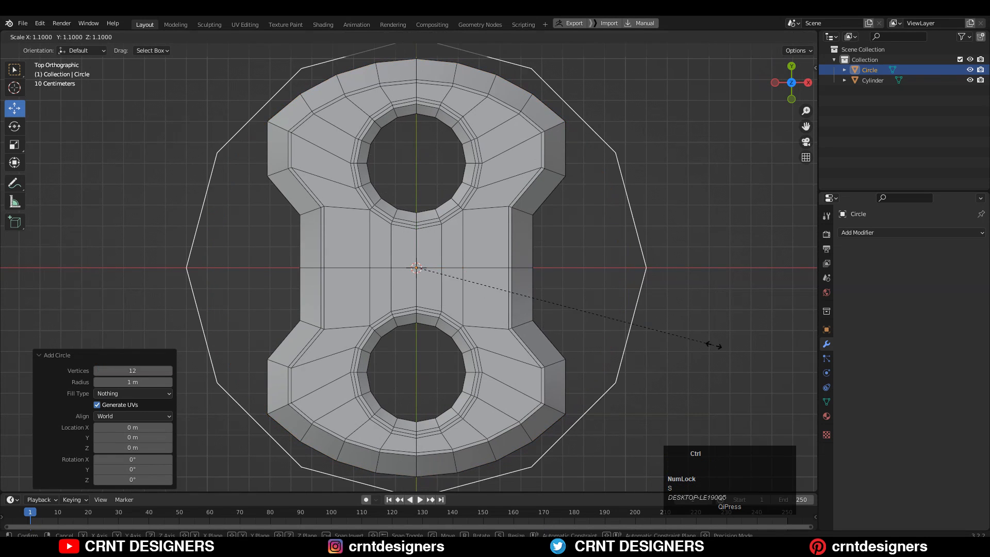
- Fill the circle with a face and scale its geometry down by a factor of 0.2
{"action": "left_click", "coordinate": [689, 336], "text": "ctrl"}
{"action": "key", "text": "Tab"}
{"action": "key", "text": "a"}
{"action": "key", "text": "f"}
{"action": "key", "text": "a"}
{"action": "key", "text": "s"}
{"action": "left_click", "coordinate": [455, 267], "text": "ctrl"}
{"action": "middle_click_drag", "start_coordinate": [454, 267], "coordinate": [174, 160]}
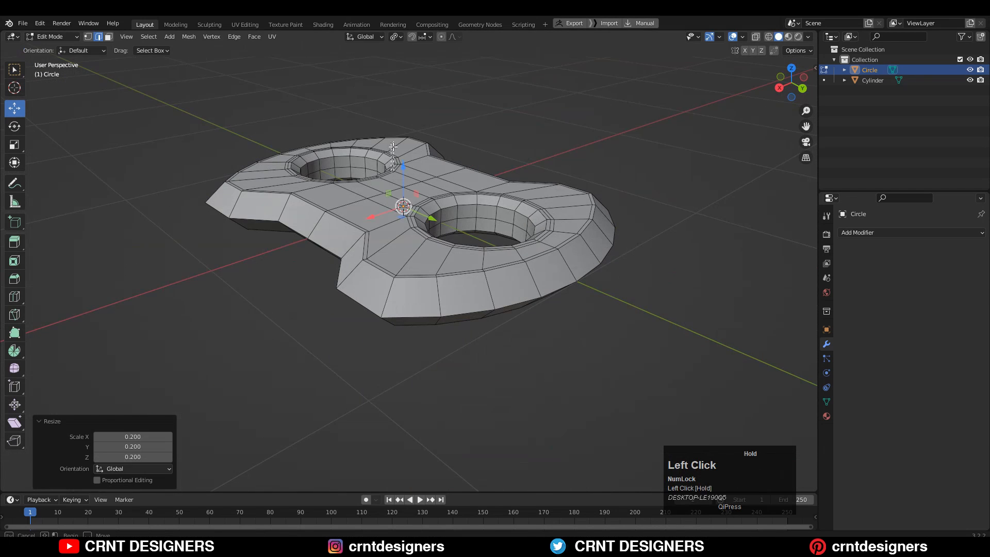
- Raise the disc above the plate's top face and move it along X onto the +X side of the waist
{"action": "left_click_drag", "start_coordinate": [403, 168], "coordinate": [403, 143]}
{"action": "left_click", "coordinate": [791, 68]}
{"action": "key", "text": "g"}
{"action": "key", "text": "x"}
{"action": "left_click", "coordinate": [520, 261], "text": "ctrl"}
- Scale the disc by 0.3 and centre it between the two lengthwise edges on the waist's +X side
{"action": "scroll", "coordinate": [520, 261], "scroll_direction": "up", "scroll_amount": 4}
{"action": "key", "text": "s"}
{"action": "left_click", "coordinate": [603, 266], "text": "ctrl"}
{"action": "middle_click_drag", "start_coordinate": [609, 267], "coordinate": [508, 269], "text": "shift"}
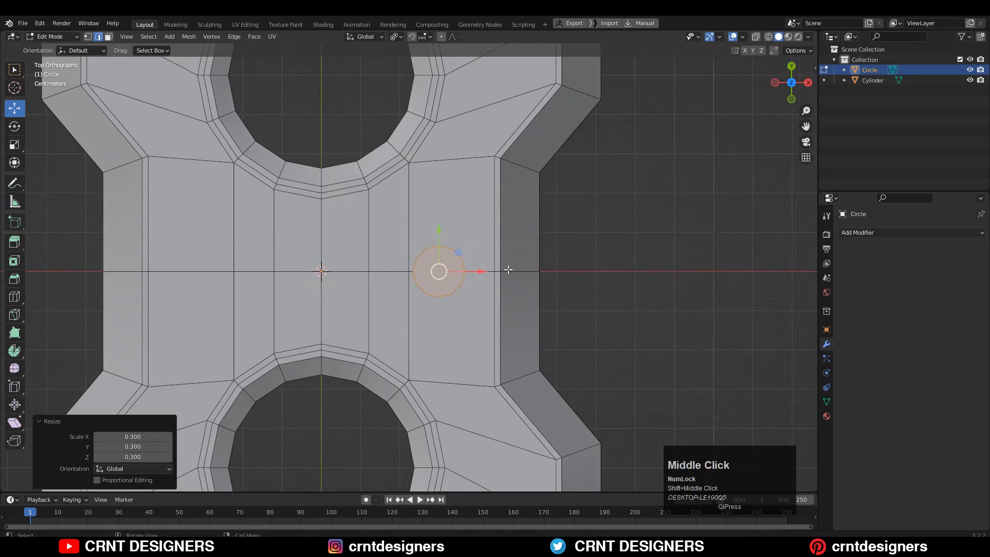
{"action": "left_click", "coordinate": [490, 269], "text": "ctrl"}
- Split the disc along its vertical centre line and move its +Y half 0.15 m along Y
{"action": "scroll", "coordinate": [476, 263], "scroll_direction": "up", "scroll_amount": 4}
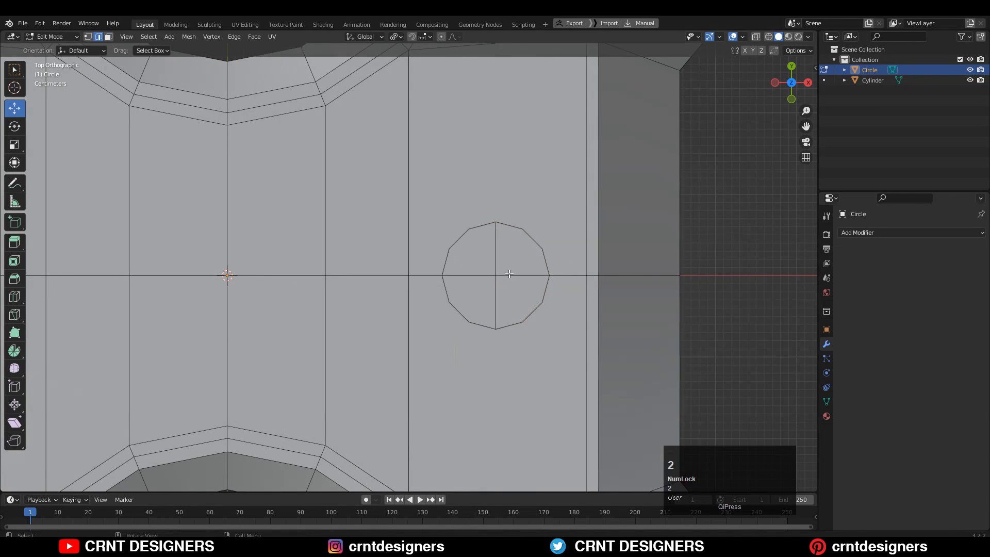
{"action": "left_click_drag", "start_coordinate": [495, 131], "coordinate": [494, 50], "text": "ctrl"}
{"action": "scroll", "coordinate": [494, 247], "scroll_direction": "down", "scroll_amount": 4}
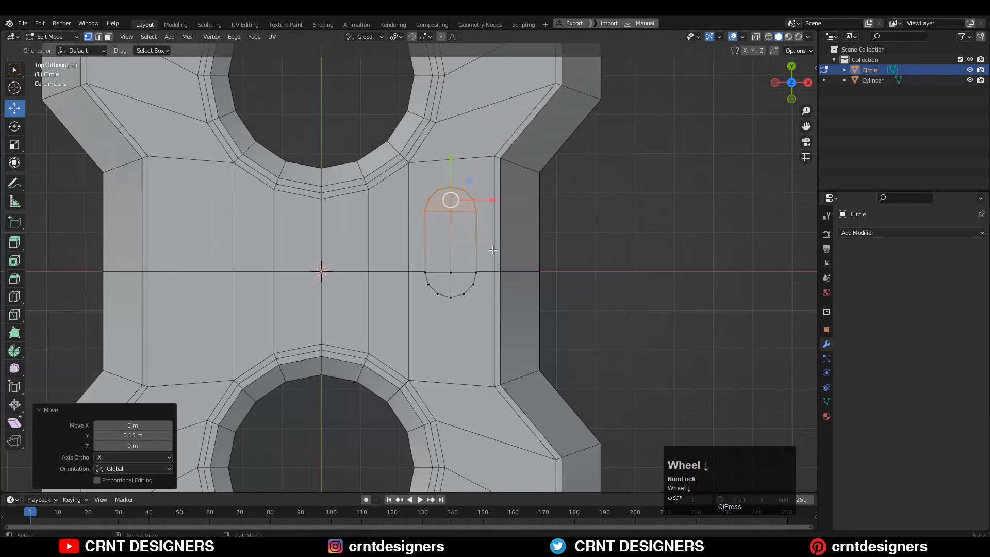
- Move the disc's other half along -Y to form a long rounded slot outline, extending both ends outward
{"action": "left_click_drag", "start_coordinate": [496, 254], "coordinate": [415, 312]}
{"action": "key", "text": "g"}
{"action": "key", "text": "y"}
{"action": "left_click", "coordinate": [439, 304]}
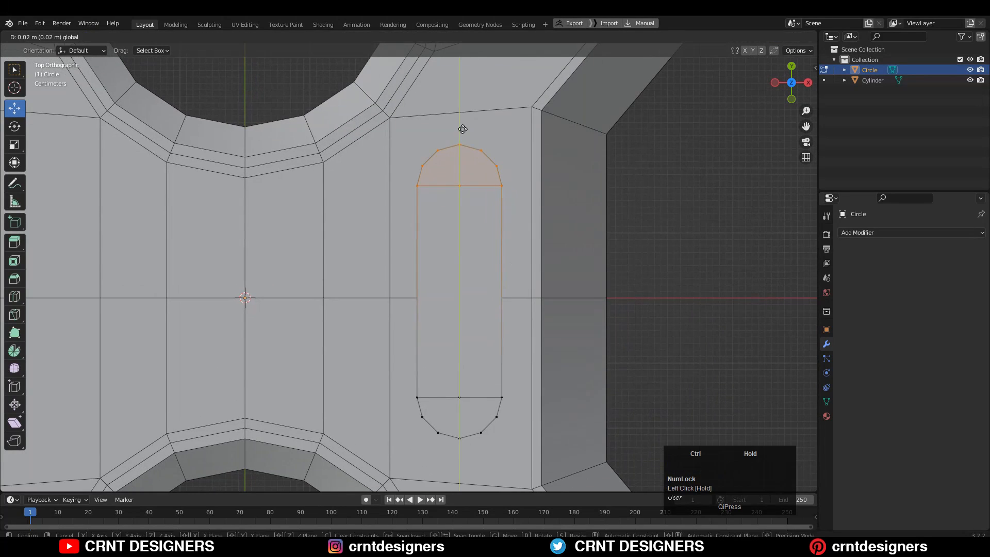
{"action": "middle_click_drag", "start_coordinate": [498, 307], "coordinate": [498, 229], "text": "shift"}
{"action": "left_click", "coordinate": [462, 333]}
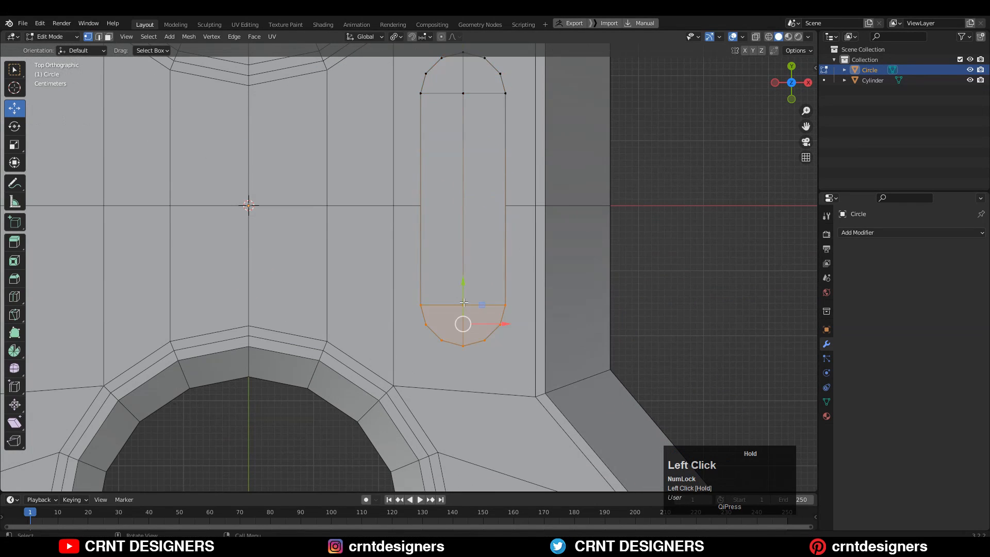
- Extrude the rounded slot outline vertically into a solid cutter and set the object's origin to its geometry
{"action": "key", "text": "a"}
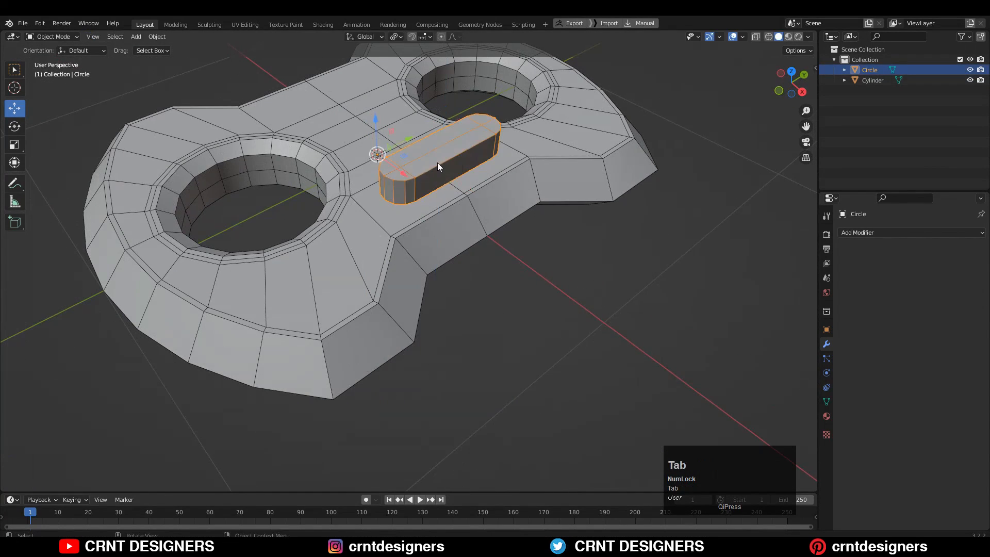
{"action": "right_click", "coordinate": [438, 163]}
{"action": "mouse_move", "coordinate": [439, 201]}
{"action": "left_click", "coordinate": [479, 212]}
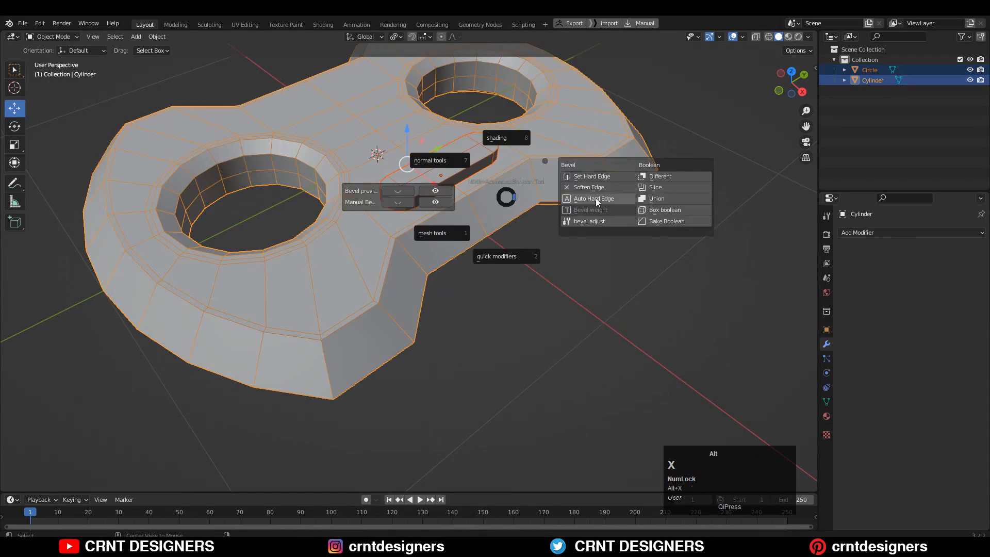
- Cut the slot pocket into the plate with an applied Boolean Difference and delete the cutter object
{"action": "middle_click_drag", "start_coordinate": [595, 198], "coordinate": [534, 317]}
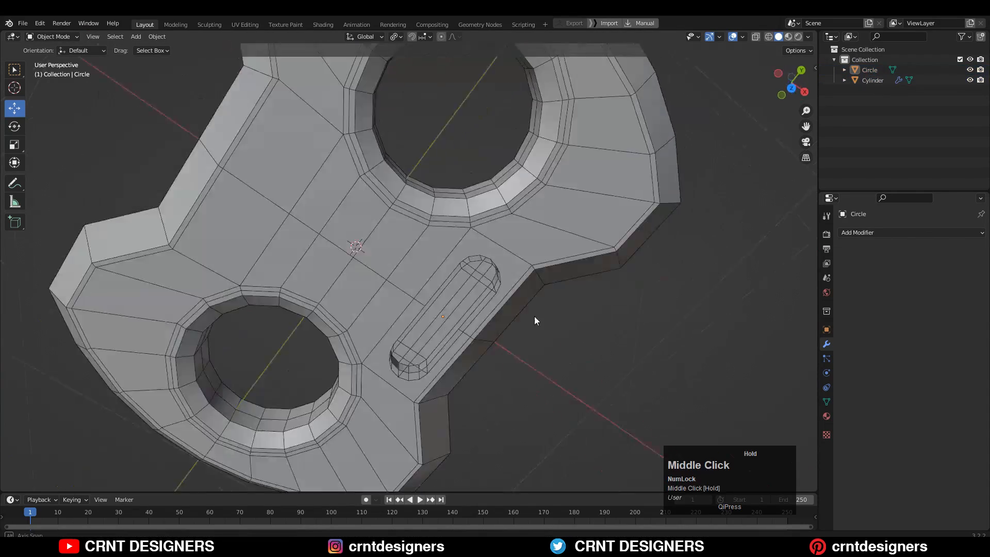
{"action": "key", "text": "KP_7"}
{"action": "middle_click_drag", "start_coordinate": [512, 282], "coordinate": [516, 154]}
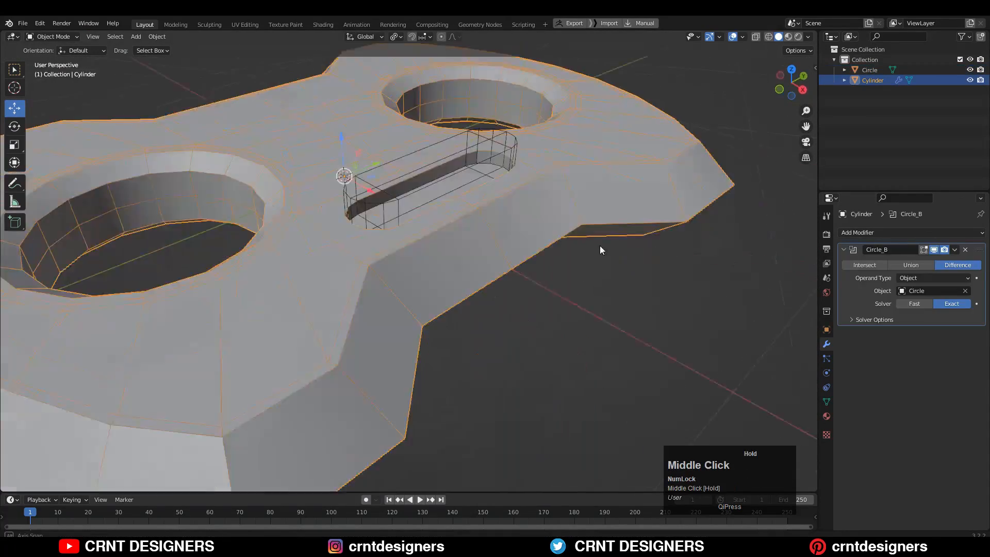
{"action": "middle_click_drag", "start_coordinate": [599, 245], "coordinate": [722, 248]}
{"action": "left_click", "coordinate": [454, 209]}
{"action": "key", "text": "x"}
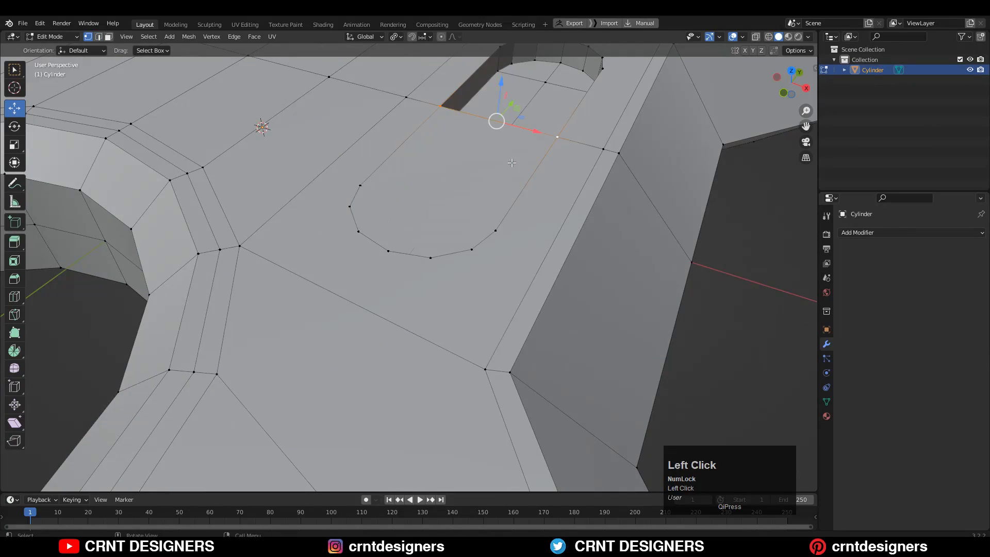
- Bevel the slot's upper rim edge loop with a width of 0.01 m and one segment
{"action": "middle_click_drag", "start_coordinate": [512, 163], "coordinate": [376, 157]}
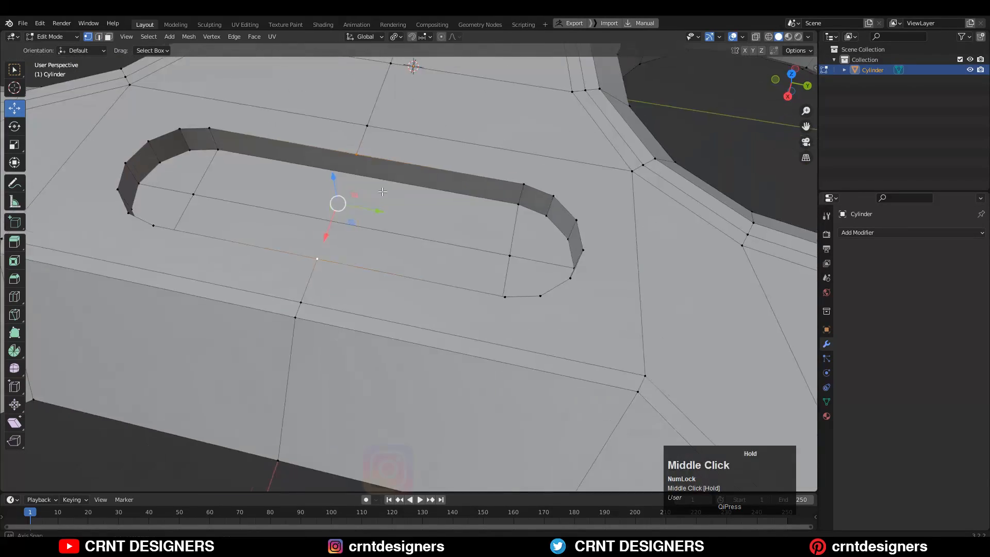
{"action": "key", "text": "2"}
{"action": "left_click", "coordinate": [376, 156], "text": "alt"}
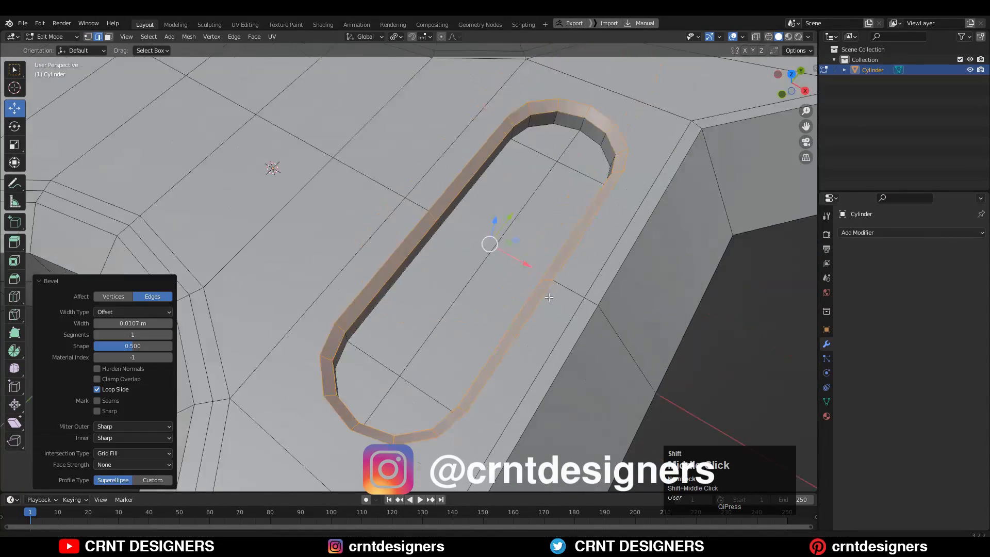
{"action": "middle_click_drag", "start_coordinate": [270, 165], "coordinate": [84, 259]}
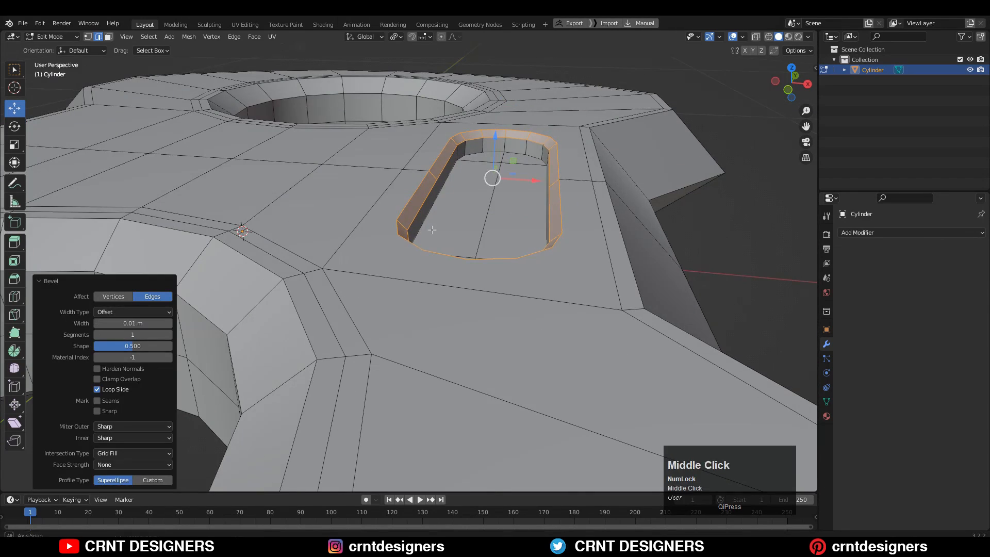
- Bevel the border edge loops of the slot's chamfer with a width of 0.003 m, two segments and a shape of 1
{"action": "middle_click_drag", "start_coordinate": [432, 230], "coordinate": [433, 279]}
{"action": "left_click", "coordinate": [545, 289], "text": "alt"}
{"action": "left_click", "coordinate": [557, 207], "text": "alt+shift"}
{"action": "scroll", "coordinate": [557, 269], "scroll_direction": "up", "scroll_amount": 2}
{"action": "key", "text": "ctrl+b"}
{"action": "middle_click_drag", "start_coordinate": [557, 268], "coordinate": [536, 217]}
{"action": "left_click", "coordinate": [516, 288], "text": "shift"}
{"action": "left_click", "coordinate": [168, 335]}
{"action": "scroll", "coordinate": [188, 330], "scroll_direction": "up", "scroll_amount": 3}
{"action": "middle_click_drag", "start_coordinate": [181, 330], "coordinate": [177, 297]}
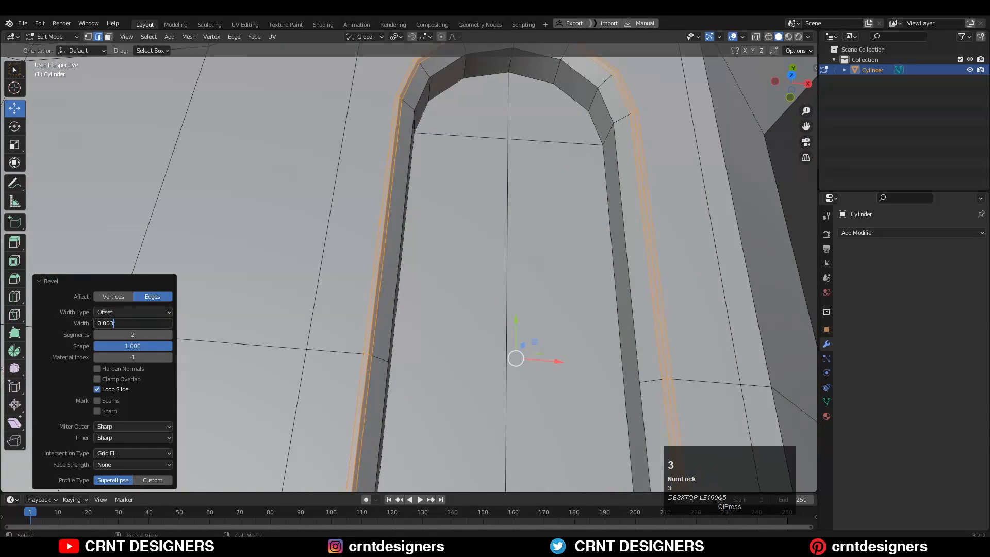
{"action": "key", "text": "Return"}
- Connect the two mid-side vertices of the slot with an edge across its floor
{"action": "scroll", "coordinate": [516, 248], "scroll_direction": "down", "scroll_amount": 4}
{"action": "middle_click_drag", "start_coordinate": [516, 247], "coordinate": [439, 291]}
{"action": "scroll", "coordinate": [439, 290], "scroll_direction": "up", "scroll_amount": 1}
{"action": "key", "text": "a"}
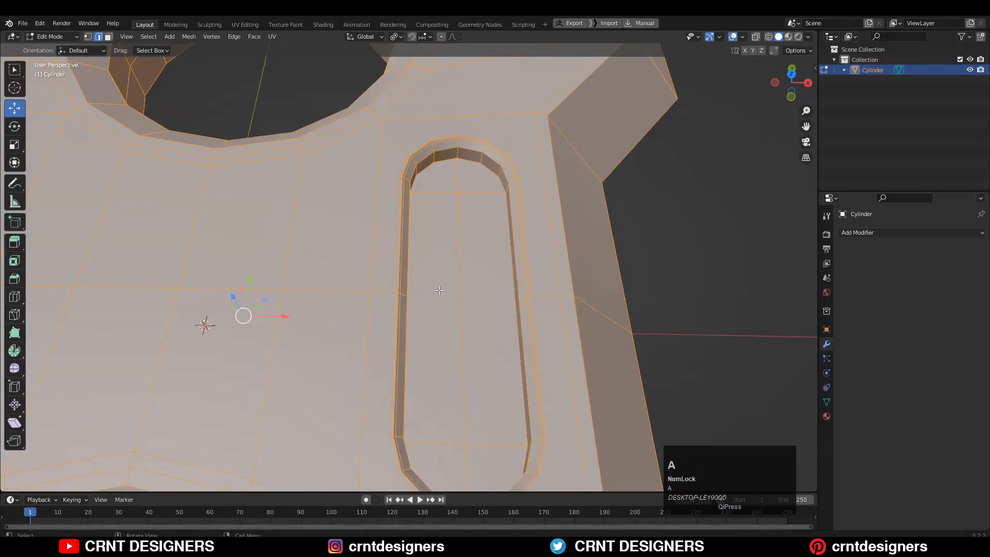
{"action": "key", "text": "1"}
{"action": "left_click", "coordinate": [407, 296]}
{"action": "left_click", "coordinate": [519, 298], "text": "shift"}
{"action": "right_click", "coordinate": [511, 297]}
{"action": "left_click", "coordinate": [510, 247]}
- Connect the vertices of the slot's two rounded ends with lengthwise edges along the floor
{"action": "middle_click_drag", "start_coordinate": [593, 259], "coordinate": [419, 206]}
{"action": "key", "text": "Tab"}
{"action": "key", "text": "Tab"}
{"action": "key", "text": "3"}
{"action": "scroll", "coordinate": [421, 136], "scroll_direction": "down", "scroll_amount": 3}
{"action": "left_click", "coordinate": [416, 223], "text": "shift"}
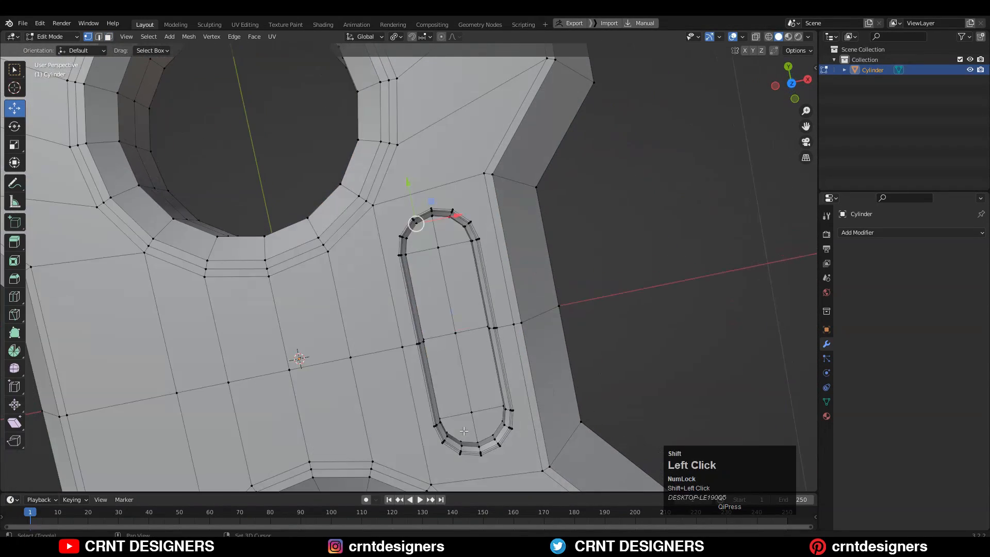
{"action": "left_click", "coordinate": [461, 441], "text": "shift"}
{"action": "right_click", "coordinate": [454, 438]}
{"action": "left_click", "coordinate": [441, 235]}
{"action": "middle_click_drag", "start_coordinate": [490, 363], "coordinate": [591, 196]}
{"action": "scroll", "coordinate": [591, 197], "scroll_direction": "down", "scroll_amount": 5}
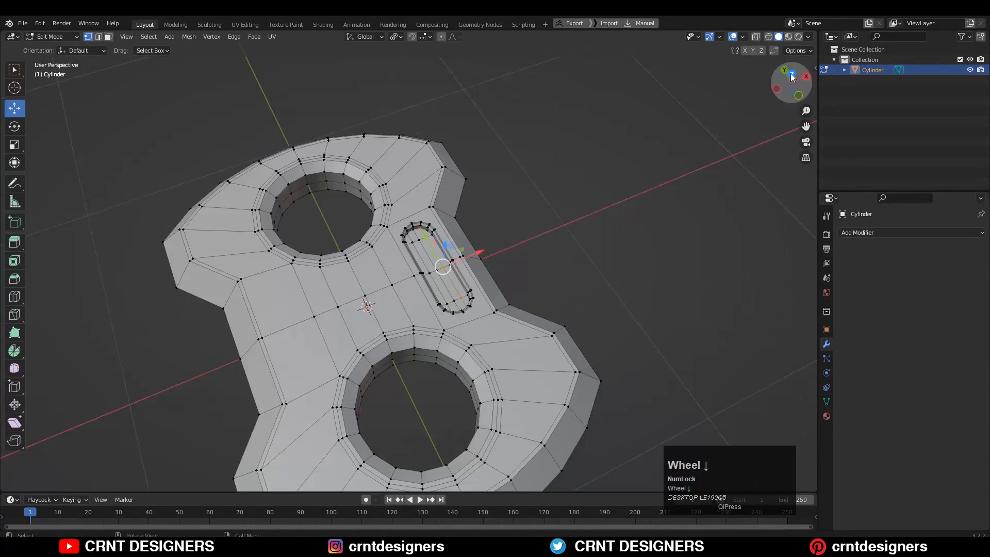
- Symmetrize the whole mesh from +X to -X to copy the slot across the waist, and save the file
{"action": "left_click", "coordinate": [791, 76]}
{"action": "key", "text": "a"}
{"action": "left_click", "coordinate": [189, 36]}
{"action": "left_click", "coordinate": [209, 195]}
{"action": "key", "text": "Tab"}
{"action": "left_click", "coordinate": [536, 216]}
{"action": "middle_click_drag", "start_coordinate": [535, 216], "coordinate": [585, 192], "text": "shift"}
{"action": "key", "text": "ctrl+s"}
- Bevel the horizontal centre edge loop across the waist about 0.057 m wide with two segments and a shape of 1
{"action": "key", "text": "Tab"}
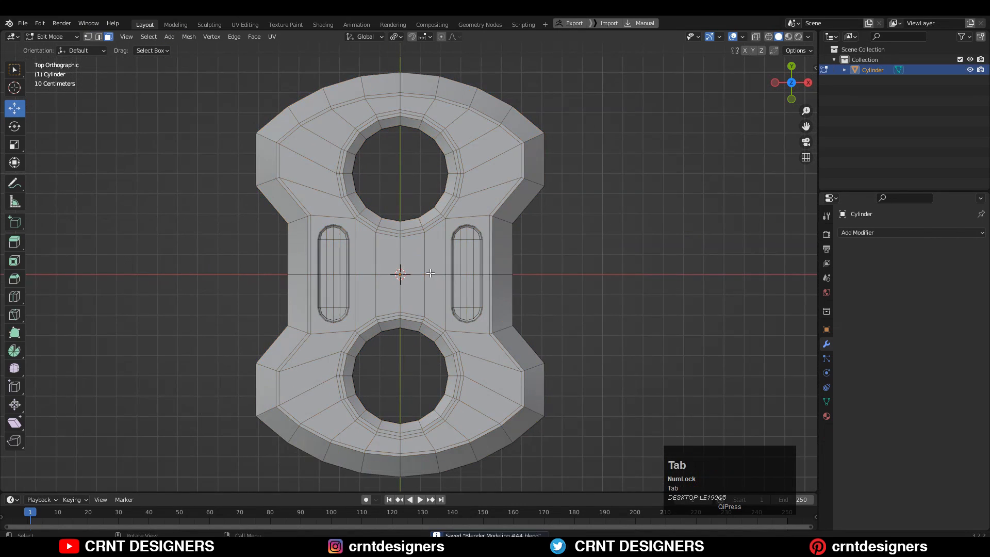
{"action": "key", "text": "2"}
{"action": "left_click", "coordinate": [486, 274], "text": "alt"}
{"action": "middle_click_drag", "start_coordinate": [562, 227], "coordinate": [575, 248], "text": "ctrl"}
{"action": "key", "text": "ctrl+b"}
{"action": "left_click", "coordinate": [583, 266]}
{"action": "scroll", "coordinate": [580, 272], "scroll_direction": "up", "scroll_amount": 1}
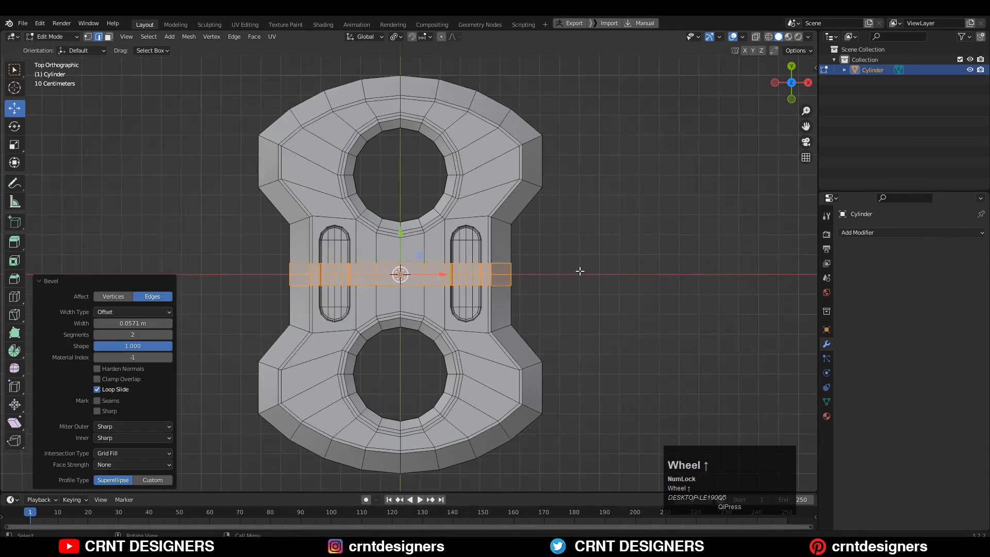
{"action": "scroll", "coordinate": [579, 271], "scroll_direction": "down", "scroll_amount": 1}
- Lengthen the waist by selecting all vertices of the plate's +Y half through the mesh and moving them along +Y
{"action": "key", "text": "1"}
{"action": "key", "text": "alt+z"}
{"action": "left_click_drag", "start_coordinate": [589, 122], "coordinate": [246, 267]}
{"action": "left_click_drag", "start_coordinate": [578, 97], "coordinate": [243, 269]}
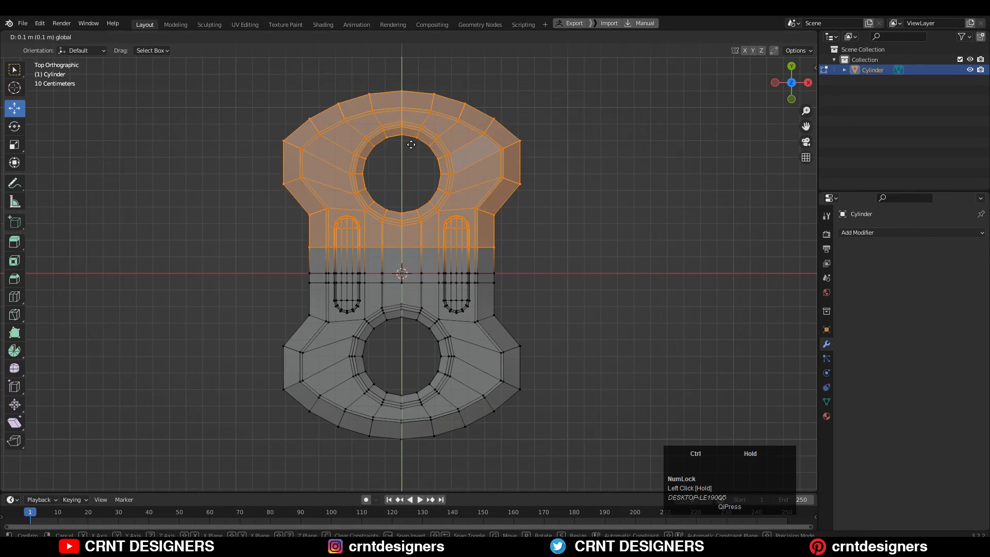
{"action": "left_click_drag", "start_coordinate": [411, 145], "coordinate": [411, 127]}
- Symmetrize the whole mesh with the direction set to +Y to -Y
{"action": "key", "text": "a"}
{"action": "left_click", "coordinate": [188, 36]}
{"action": "left_click", "coordinate": [209, 195]}
{"action": "left_click", "coordinate": [133, 469]}
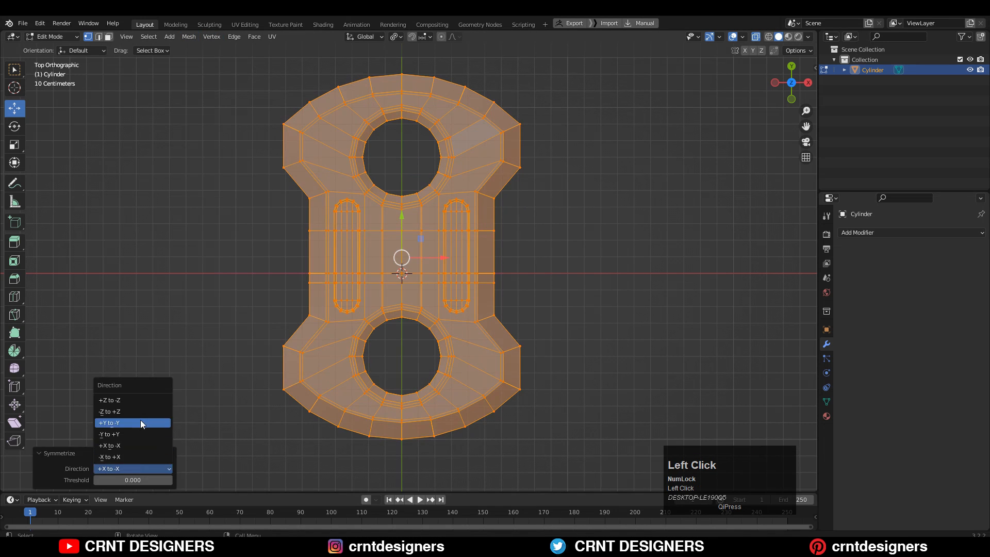
{"action": "left_click", "coordinate": [141, 423]}
{"action": "left_click", "coordinate": [576, 275]}
{"action": "middle_click_drag", "start_coordinate": [577, 274], "coordinate": [592, 271], "text": "shift"}
- Dissolve the extra edges at the +Y hole and bevel its rim with multiple segments to round the inner wall
{"action": "middle_click_drag", "start_coordinate": [631, 221], "coordinate": [542, 196]}
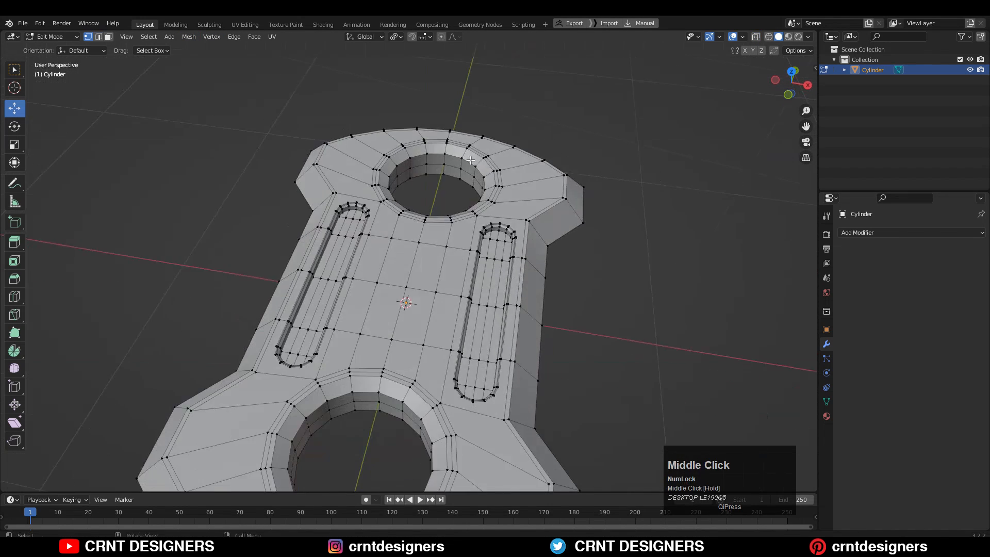
{"action": "key", "text": "ctrl+x"}
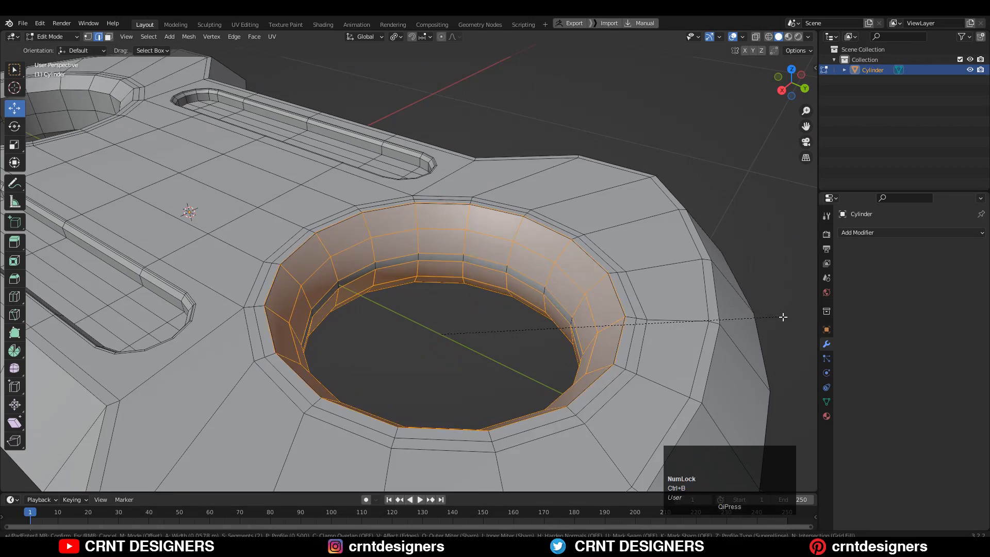
{"action": "left_click", "coordinate": [771, 317]}
{"action": "middle_click_drag", "start_coordinate": [619, 309], "coordinate": [578, 304]}
{"action": "left_click", "coordinate": [169, 334]}
- Dissolve the redundant edge loop along the bevelled upper rim of the +Y hole
{"action": "middle_click_drag", "start_coordinate": [480, 196], "coordinate": [454, 206]}
{"action": "scroll", "coordinate": [541, 192], "scroll_direction": "up", "scroll_amount": 2}
{"action": "left_click", "coordinate": [432, 181], "text": "alt"}
{"action": "key", "text": "ctrl+x"}
- Symmetrize the whole mesh with the direction set to +Y to -Y to carry the rounded hole to the other half
{"action": "scroll", "coordinate": [515, 248], "scroll_direction": "down", "scroll_amount": 5}
{"action": "middle_click_drag", "start_coordinate": [542, 248], "coordinate": [593, 279]}
{"action": "key", "text": "a"}
{"action": "scroll", "coordinate": [376, 127], "scroll_direction": "up", "scroll_amount": 4}
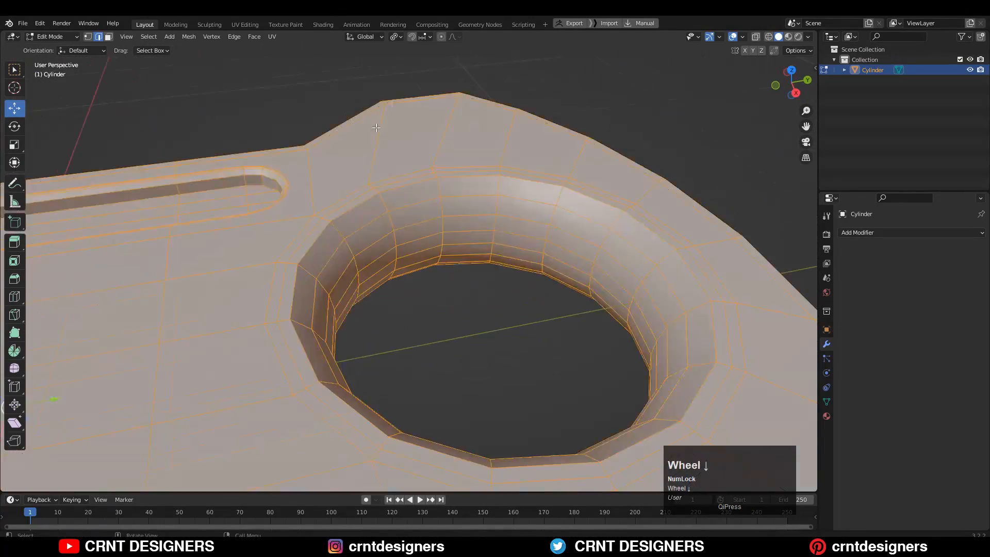
{"action": "scroll", "coordinate": [376, 127], "scroll_direction": "down", "scroll_amount": 4}
{"action": "left_click", "coordinate": [188, 37]}
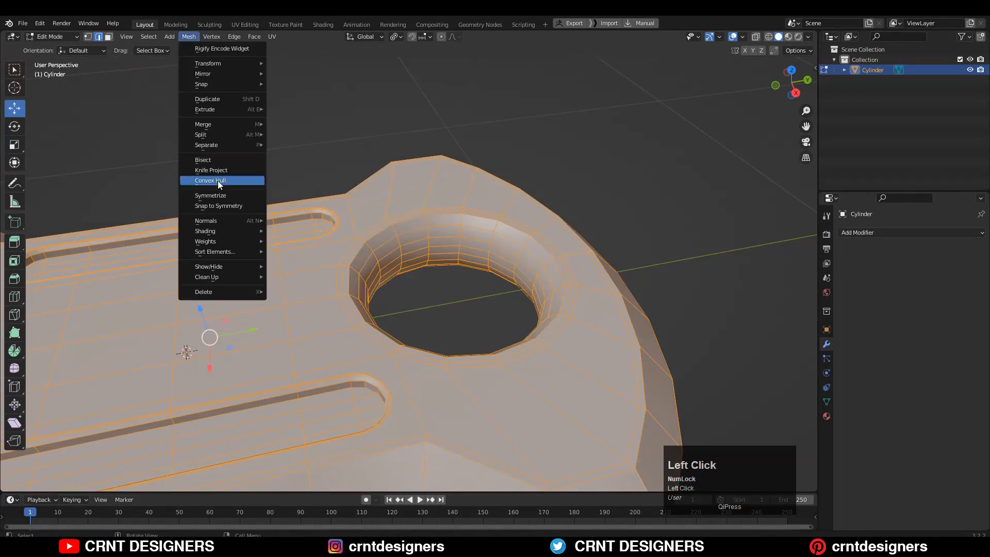
{"action": "left_click", "coordinate": [221, 194]}
{"action": "middle_click_drag", "start_coordinate": [227, 196], "coordinate": [390, 103], "text": "shift"}
{"action": "key", "text": "a"}
{"action": "left_click", "coordinate": [189, 37]}
{"action": "left_click", "coordinate": [220, 195]}
{"action": "left_click", "coordinate": [144, 469]}
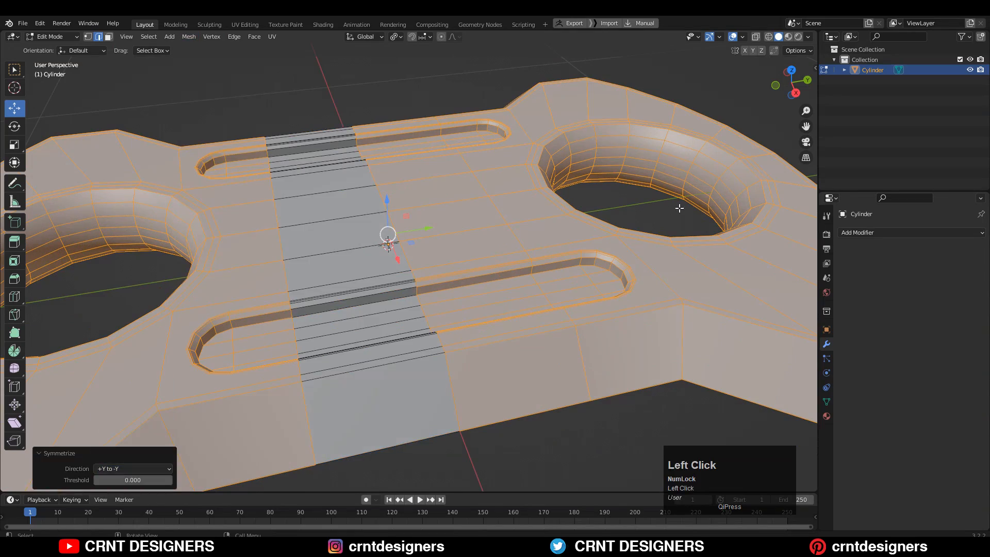
{"action": "left_click", "coordinate": [680, 206]}
- Dissolve two redundant edge loops on the plate's upper surface
{"action": "middle_click_drag", "start_coordinate": [679, 209], "coordinate": [519, 205]}
{"action": "left_click", "coordinate": [485, 302], "text": "alt"}
{"action": "middle_click_drag", "start_coordinate": [216, 248], "coordinate": [619, 237], "text": "shift"}
{"action": "left_click", "coordinate": [471, 268], "text": "alt+shift"}
{"action": "key", "text": "ctrl+x"}
- Symmetrize the whole mesh with the direction set to +Z to -Z so the underside matches the upper side
{"action": "middle_click_drag", "start_coordinate": [478, 274], "coordinate": [516, 289]}
{"action": "middle_click_drag", "start_coordinate": [516, 289], "coordinate": [568, 206], "text": "shift"}
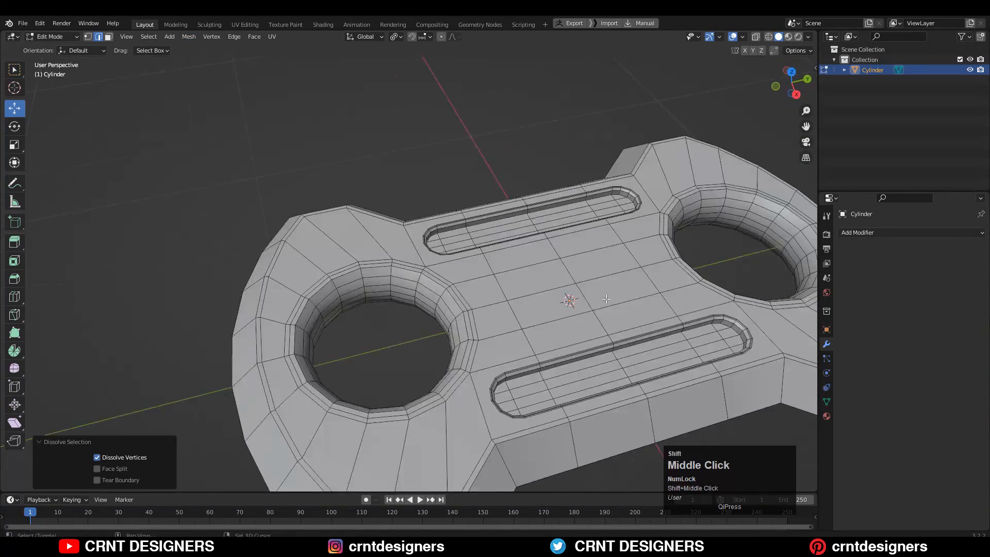
{"action": "key", "text": "a"}
{"action": "left_click", "coordinate": [189, 37]}
{"action": "left_click", "coordinate": [221, 194]}
{"action": "left_click", "coordinate": [150, 399]}
- Dissolve further redundant edge loops of the plate, including one on the +Y hole's inner wall
{"action": "middle_click_drag", "start_coordinate": [536, 268], "coordinate": [554, 242]}
{"action": "left_click", "coordinate": [621, 224]}
{"action": "left_click", "coordinate": [493, 248], "text": "alt"}
{"action": "middle_click_drag", "start_coordinate": [493, 247], "coordinate": [413, 330]}
{"action": "key", "text": "ctrl+x"}
{"action": "middle_click_drag", "start_coordinate": [619, 150], "coordinate": [490, 247], "text": "shift"}
{"action": "scroll", "coordinate": [490, 247], "scroll_direction": "up", "scroll_amount": 2}
{"action": "left_click", "coordinate": [558, 196], "text": "alt"}
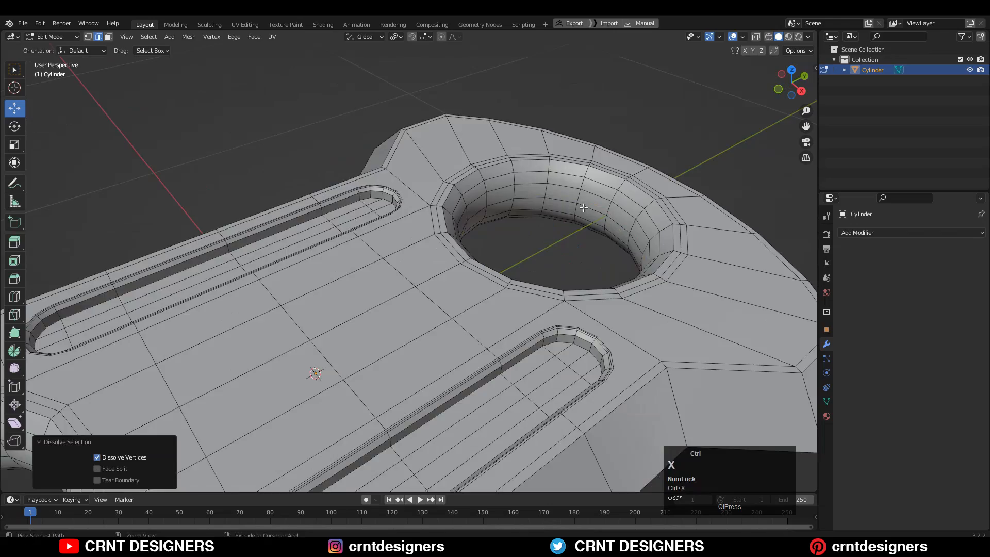
- Remove the +X slot recess on the underside by selecting its inner faces and closing the area flat
{"action": "middle_click_drag", "start_coordinate": [583, 208], "coordinate": [508, 356]}
{"action": "key", "text": "Tab"}
{"action": "key", "text": "Tab"}
{"action": "key", "text": "3"}
{"action": "left_click", "coordinate": [507, 354]}
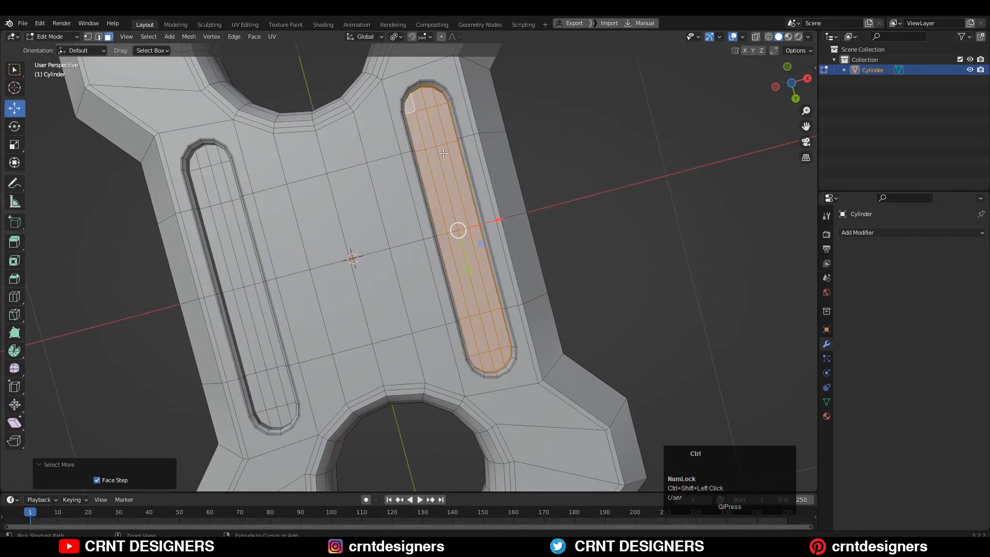
{"action": "scroll", "coordinate": [442, 151], "scroll_direction": "down", "scroll_amount": 2}
- Connect opposite vertices across the flattened slot area on the underside with straight edges
{"action": "key", "text": "1"}
{"action": "left_click", "coordinate": [410, 185]}
{"action": "left_click", "coordinate": [447, 175], "text": "shift"}
{"action": "right_click", "coordinate": [448, 186]}
{"action": "left_click", "coordinate": [448, 186]}
{"action": "left_click", "coordinate": [463, 236]}
{"action": "left_click", "coordinate": [426, 245], "text": "shift"}
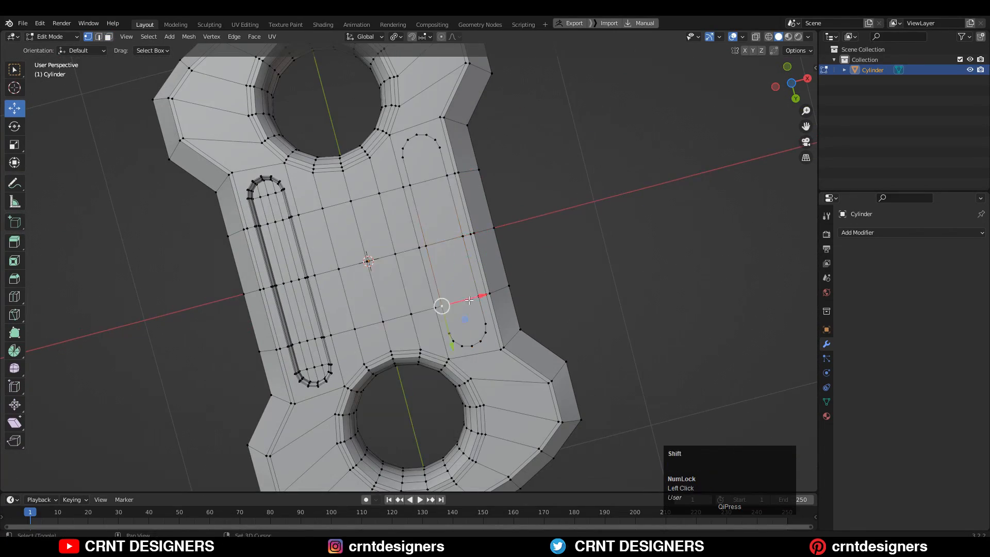
- Symmetrize the whole mesh with the direction set to -Y to +Y and save the file
{"action": "scroll", "coordinate": [468, 264], "scroll_direction": "down", "scroll_amount": 3}
{"action": "key", "text": "a"}
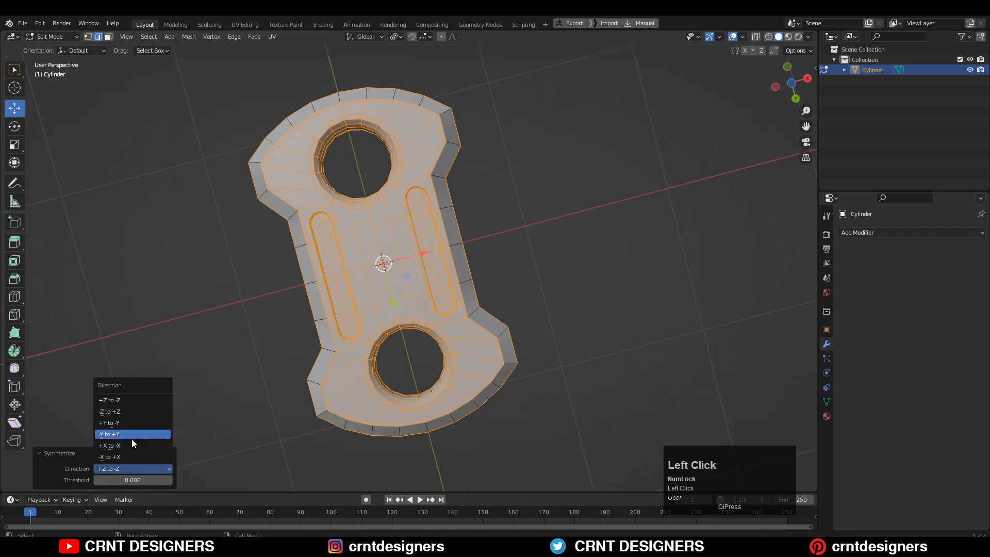
{"action": "left_click", "coordinate": [133, 435]}
{"action": "middle_click_drag", "start_coordinate": [482, 242], "coordinate": [580, 237]}
{"action": "key", "text": "Tab"}
{"action": "key", "text": "ctrl+s"}
- Rotate the whole plate 90° about Z in the top view so its length runs along X
{"action": "middle_click_drag", "start_coordinate": [580, 238], "coordinate": [616, 356]}
{"action": "middle_click_drag", "start_coordinate": [616, 356], "coordinate": [593, 232], "text": "alt"}
{"action": "key", "text": "a"}
{"action": "key", "text": "r"}
{"action": "left_click", "coordinate": [467, 361], "text": "ctrl"}
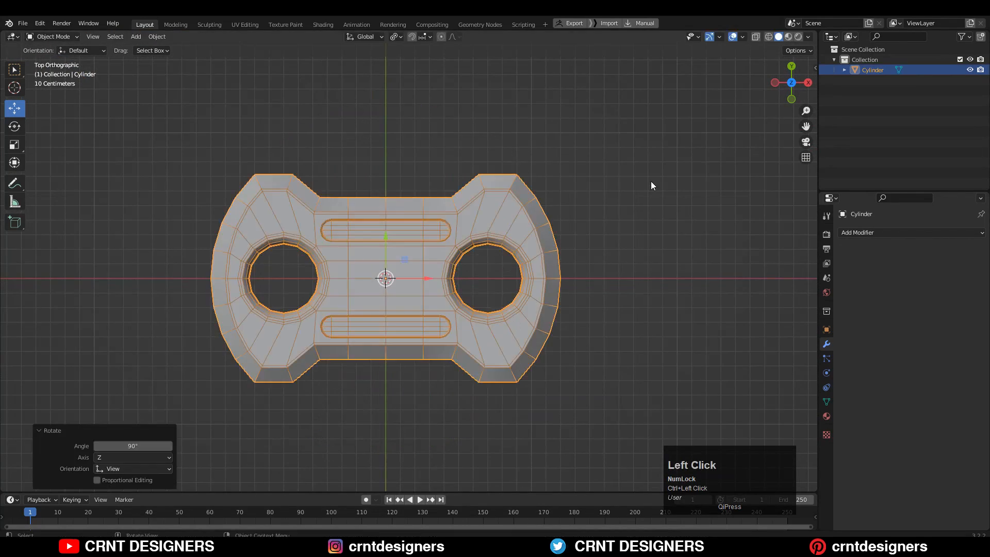
{"action": "middle_click_drag", "start_coordinate": [651, 182], "coordinate": [611, 227], "text": "ctrl"}
{"action": "left_click", "coordinate": [651, 149]}
- Cut a new edge loop through the faces surrounding the +X hole, between its rim and the outer bevel
{"action": "key", "text": "Tab"}
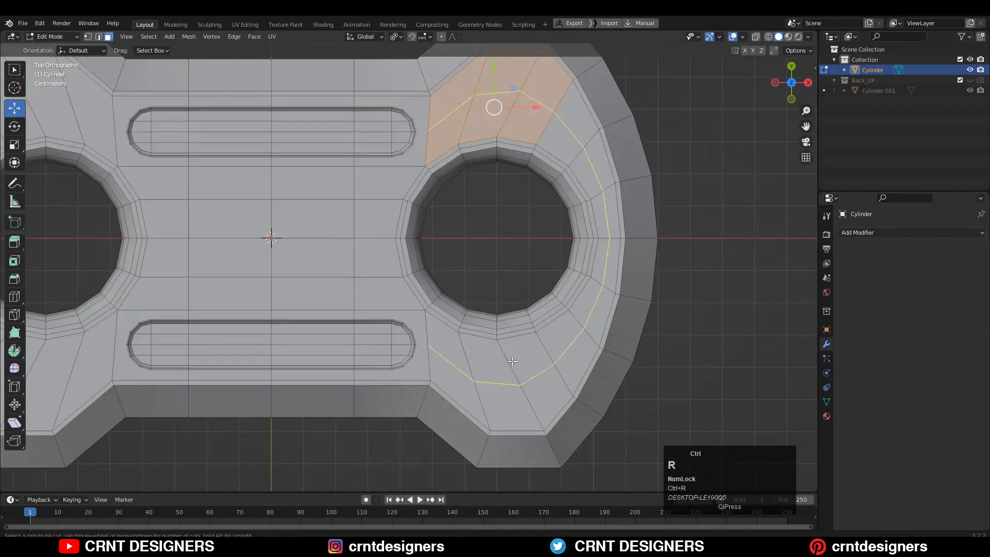
{"action": "scroll", "coordinate": [490, 103], "scroll_direction": "up", "scroll_amount": 3}
{"action": "right_click", "coordinate": [484, 153]}
{"action": "left_click", "coordinate": [485, 153]}
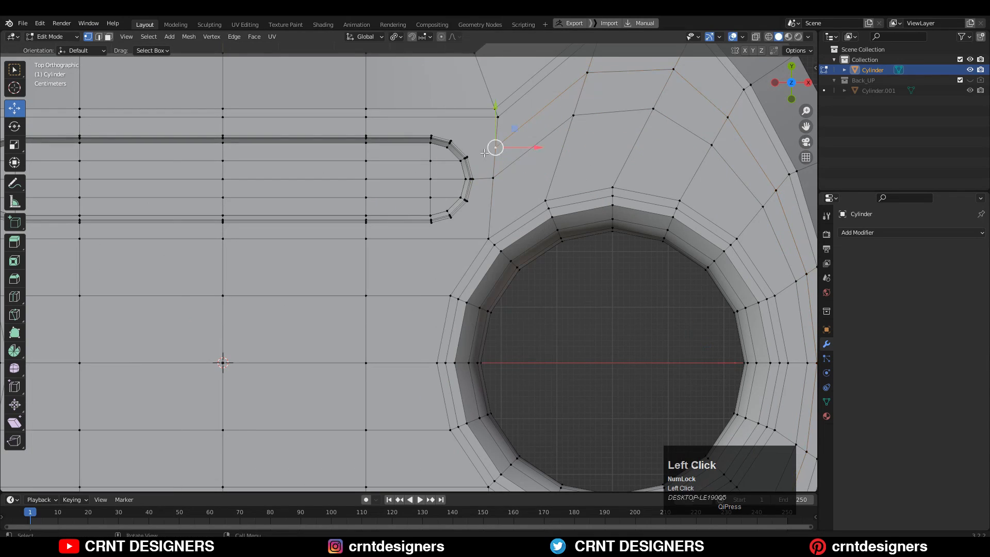
- Connect the loop's end to the rounded end of the +Y slot and cut another edge loop around the +X hole
{"action": "left_click", "coordinate": [467, 157], "text": "shift"}
{"action": "right_click", "coordinate": [479, 163]}
{"action": "left_click", "coordinate": [479, 163]}
{"action": "key", "text": "ctrl+z"}
{"action": "right_click", "coordinate": [480, 171]}
{"action": "left_click", "coordinate": [481, 172]}
{"action": "key", "text": "ctrl+r"}
{"action": "left_click", "coordinate": [487, 203]}
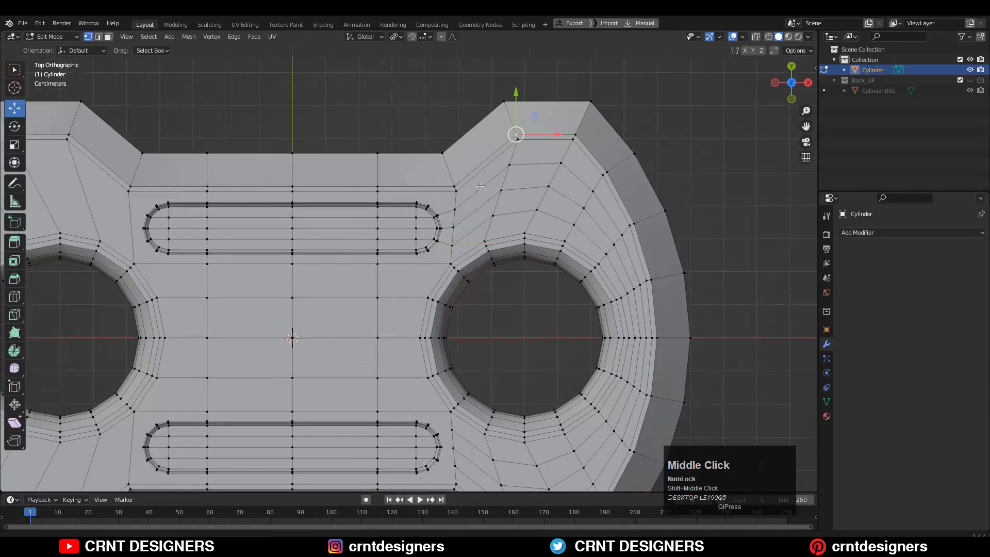
- Cut an edge loop across the waist beside the +X hole and connect its end to the +Y slot's outline
{"action": "middle_click_drag", "start_coordinate": [417, 235], "coordinate": [417, 205], "text": "ctrl"}
{"action": "middle_click_drag", "start_coordinate": [400, 319], "coordinate": [417, 191], "text": "shift"}
{"action": "key", "text": "ctrl+r"}
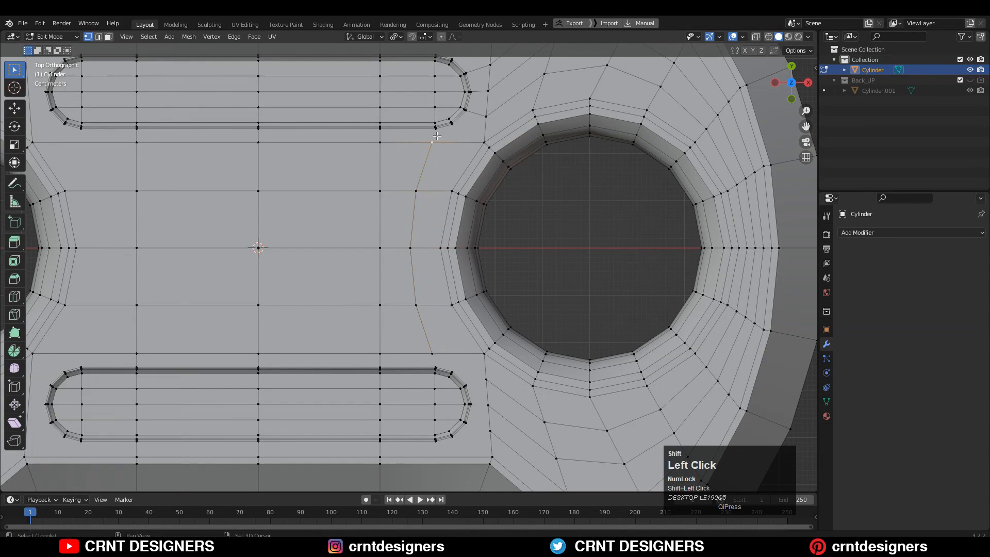
{"action": "key", "text": "c"}
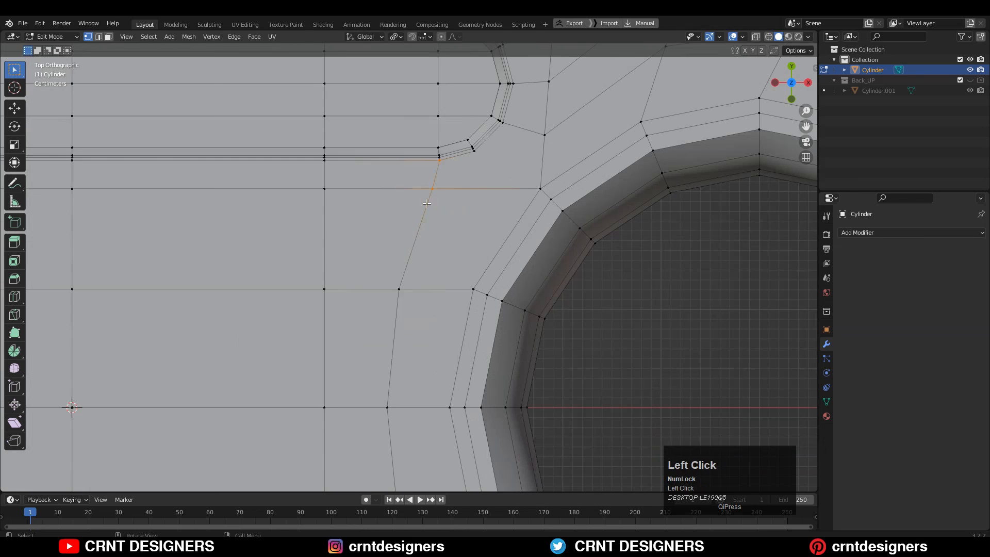
{"action": "left_click", "coordinate": [426, 204]}
{"action": "scroll", "coordinate": [439, 212], "scroll_direction": "down", "scroll_amount": 3}
{"action": "right_click", "coordinate": [450, 222]}
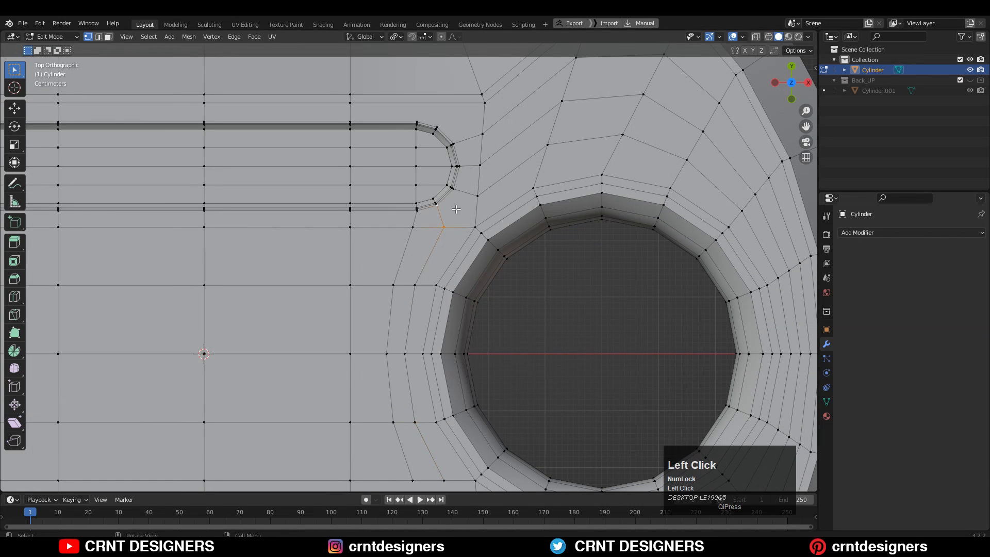
{"action": "right_click", "coordinate": [466, 227]}
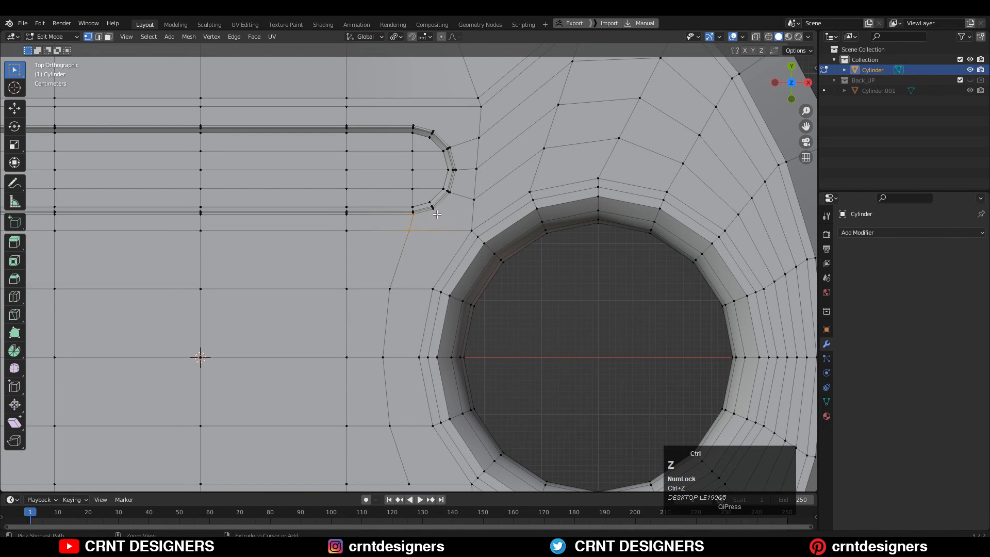
- Cut an edge through the bevel above the +Y slot's +X end and connect the neighbouring vertices
{"action": "middle_click_drag", "start_coordinate": [508, 188], "coordinate": [485, 203], "text": "ctrl"}
{"action": "key", "text": "ctrl+r"}
{"action": "left_click", "coordinate": [425, 158]}
{"action": "right_click", "coordinate": [425, 158]}
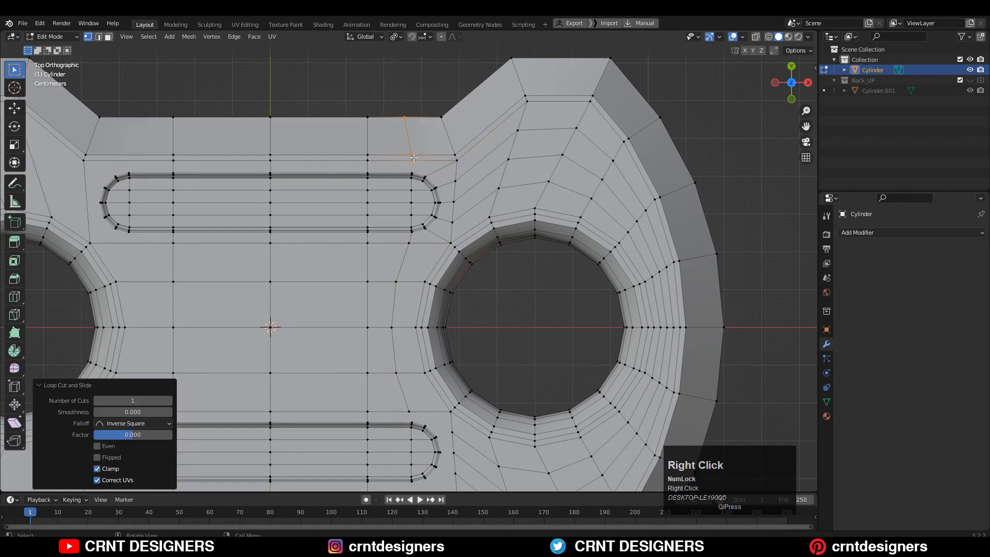
{"action": "right_click", "coordinate": [450, 159]}
{"action": "left_click", "coordinate": [450, 160]}
{"action": "middle_click_drag", "start_coordinate": [450, 160], "coordinate": [402, 210], "text": "ctrl"}
- Symmetrize the whole mesh from +X to -X and from +Y to -Y
{"action": "key", "text": "a"}
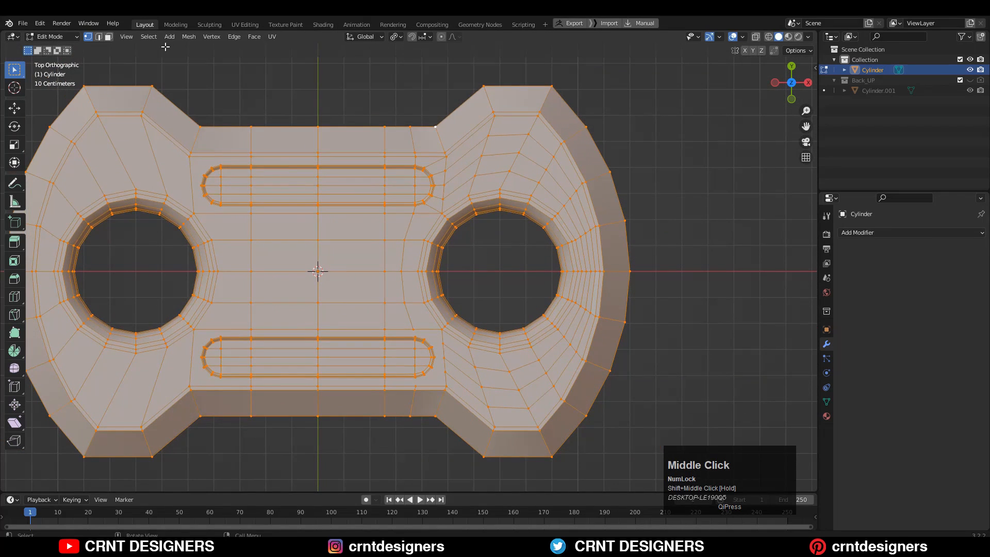
{"action": "left_click", "coordinate": [189, 36]}
{"action": "left_click", "coordinate": [216, 196]}
{"action": "key", "text": "a"}
{"action": "left_click", "coordinate": [189, 37]}
{"action": "left_click", "coordinate": [217, 195]}
{"action": "left_click", "coordinate": [133, 468]}
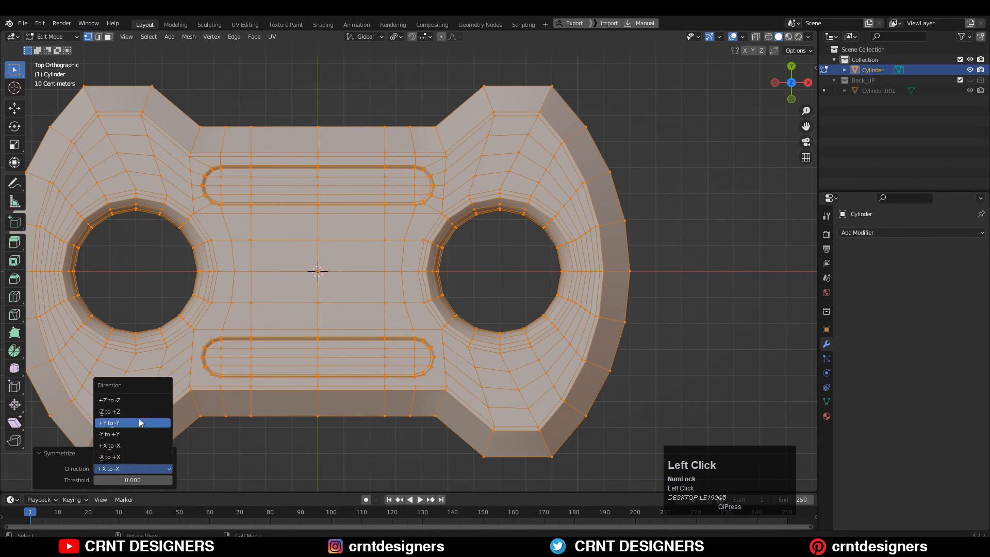
{"action": "key", "text": "alt+a"}
- Inset the block of faces between the +X hole and the plate's +Y corner by about 0.027 m
{"action": "middle_click_drag", "start_coordinate": [291, 141], "coordinate": [297, 138], "text": "shift"}
{"action": "middle_click_drag", "start_coordinate": [297, 138], "coordinate": [297, 119], "text": "ctrl"}
{"action": "key", "text": "3"}
{"action": "left_click", "coordinate": [492, 109]}
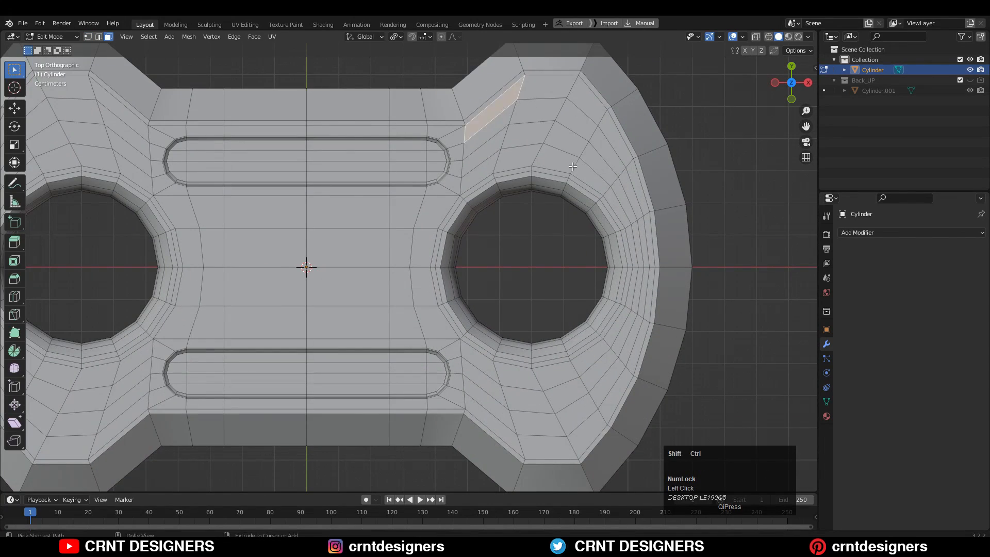
{"action": "middle_click_drag", "start_coordinate": [583, 184], "coordinate": [609, 205], "text": "ctrl"}
{"action": "middle_click_drag", "start_coordinate": [637, 209], "coordinate": [586, 269], "text": "shift"}
{"action": "left_click", "coordinate": [577, 262]}
- Turn the inset face patch into a circle with LoopTools and scale it
{"action": "right_click", "coordinate": [578, 262]}
{"action": "left_click", "coordinate": [636, 250]}
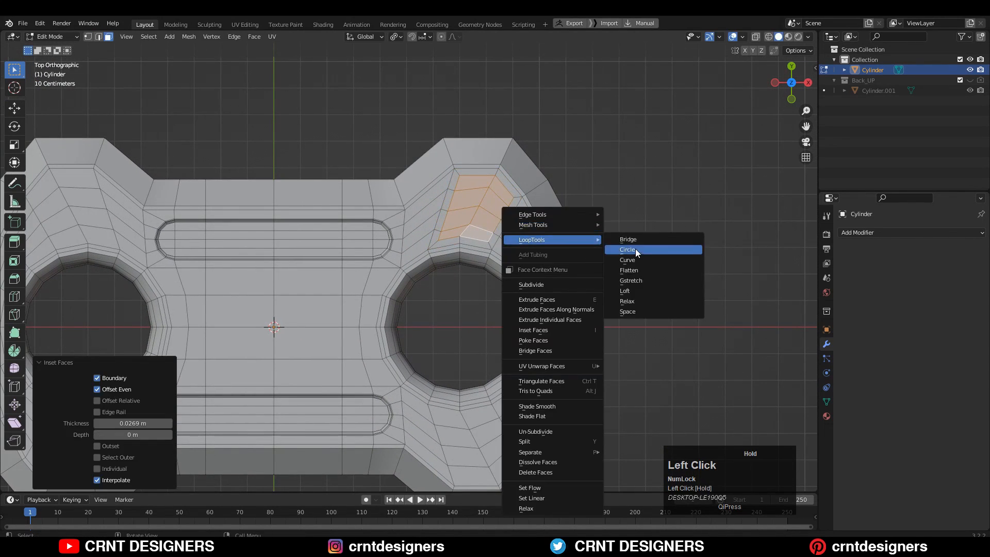
{"action": "key", "text": "s"}
{"action": "left_click", "coordinate": [597, 232], "text": "ctrl"}
{"action": "scroll", "coordinate": [596, 232], "scroll_direction": "down", "scroll_amount": 2}
{"action": "scroll", "coordinate": [526, 209], "scroll_direction": "up", "scroll_amount": 4}
- Move the circular face patch about 0.002 m in X and 0.011 m in Y
{"action": "key", "text": "3"}
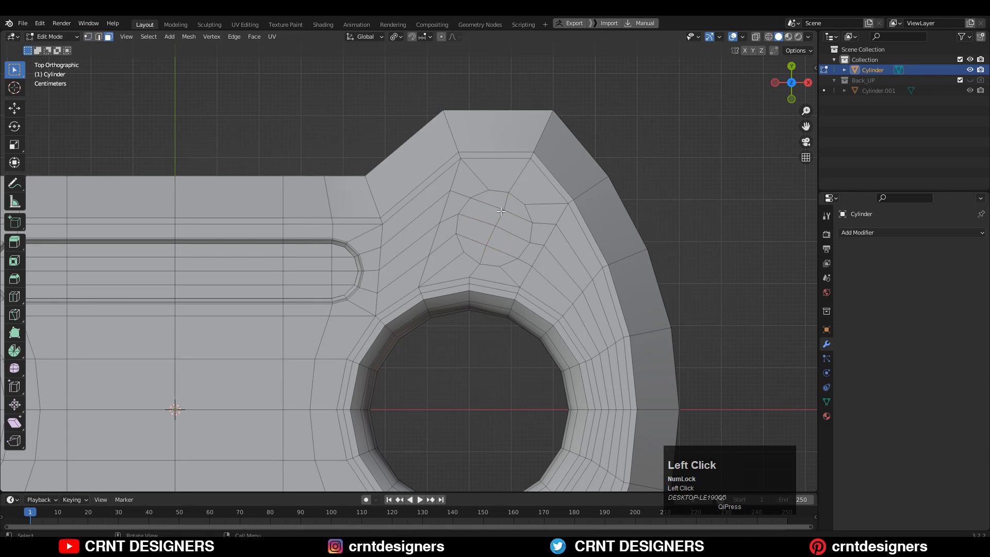
{"action": "middle_click_drag", "start_coordinate": [482, 232], "coordinate": [558, 219], "text": "ctrl"}
{"action": "left_click", "coordinate": [14, 108]}
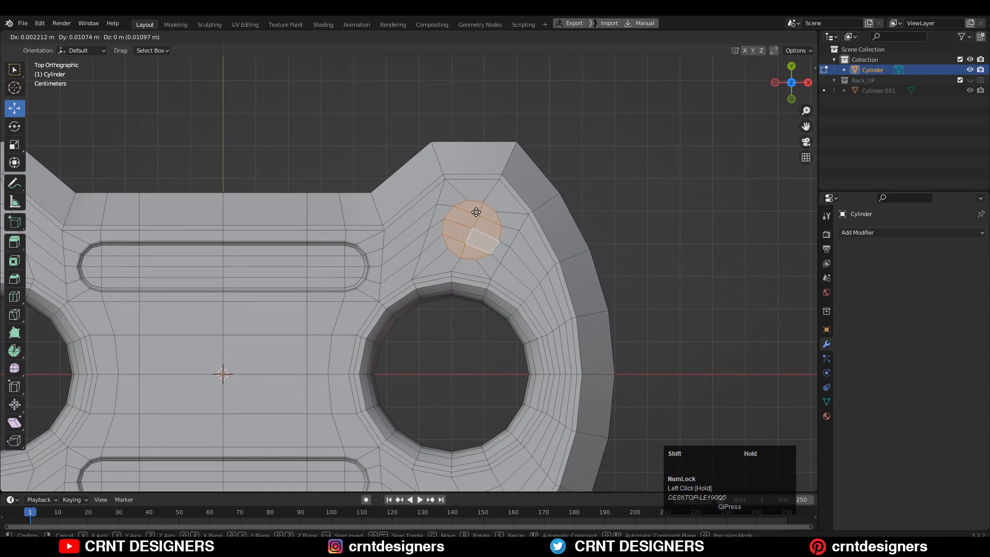
{"action": "left_click_drag", "start_coordinate": [476, 212], "coordinate": [476, 213]}
{"action": "scroll", "coordinate": [678, 195], "scroll_direction": "up", "scroll_amount": 2}
- Inset the circular patch by about 0.015 m and sink its inner faces to form a round recess
{"action": "key", "text": "i"}
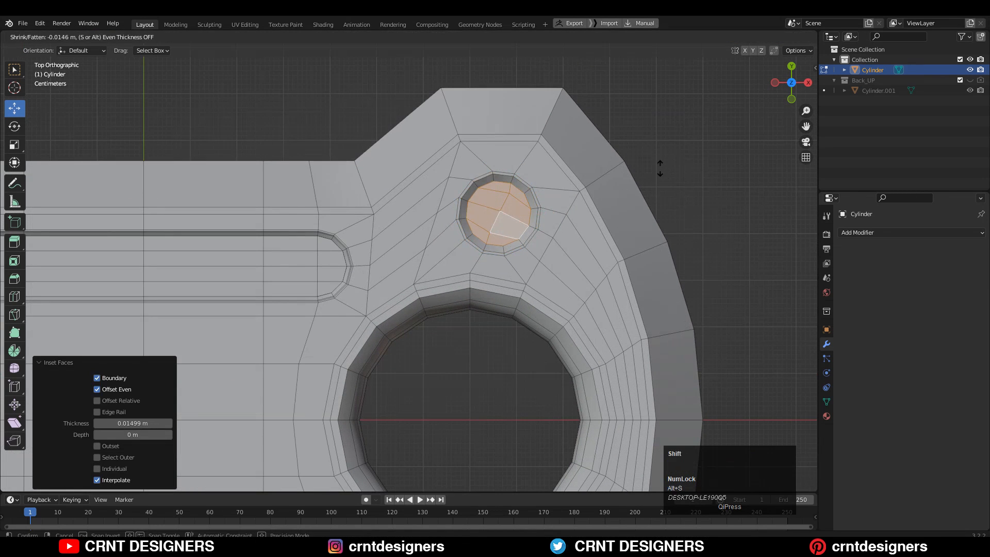
{"action": "left_click", "coordinate": [660, 168]}
{"action": "middle_click_drag", "start_coordinate": [660, 168], "coordinate": [588, 88]}
{"action": "key", "text": "ctrl+z"}
{"action": "left_click", "coordinate": [670, 280]}
- Extrude the round recess's floor upward about 0.016 m as a cap and adjust the cap's scale
{"action": "key", "text": "e"}
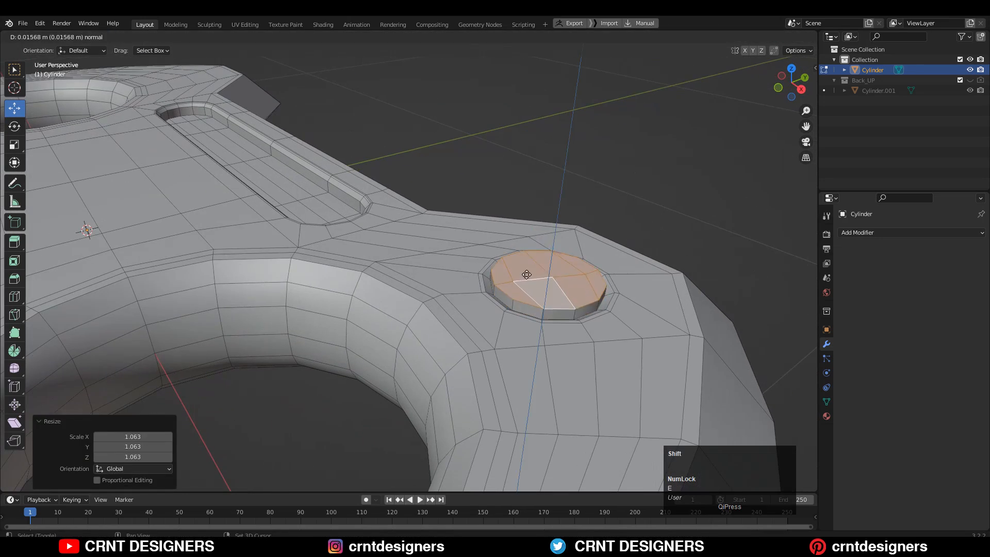
{"action": "left_click", "coordinate": [586, 260]}
{"action": "left_click", "coordinate": [792, 69]}
{"action": "middle_click_drag", "start_coordinate": [612, 166], "coordinate": [579, 212], "text": "shift"}
{"action": "key", "text": "s"}
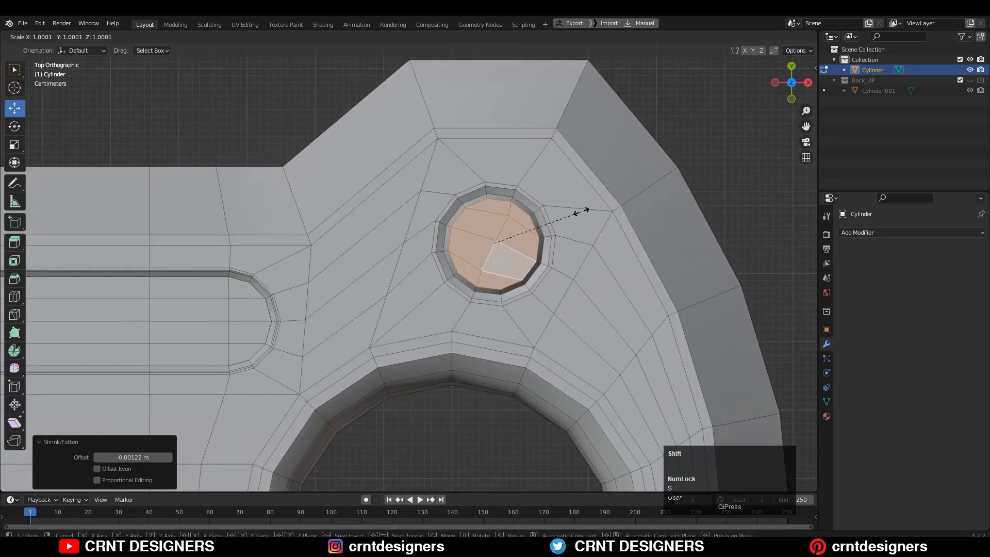
{"action": "left_click", "coordinate": [574, 227]}
{"action": "middle_click_drag", "start_coordinate": [573, 278], "coordinate": [567, 330]}
{"action": "key", "text": "Tab"}
{"action": "scroll", "coordinate": [718, 137], "scroll_direction": "down", "scroll_amount": 2}
{"action": "middle_click_drag", "start_coordinate": [718, 137], "coordinate": [587, 210], "text": "alt"}
{"action": "key", "text": "Tab"}
{"action": "key", "text": "a"}
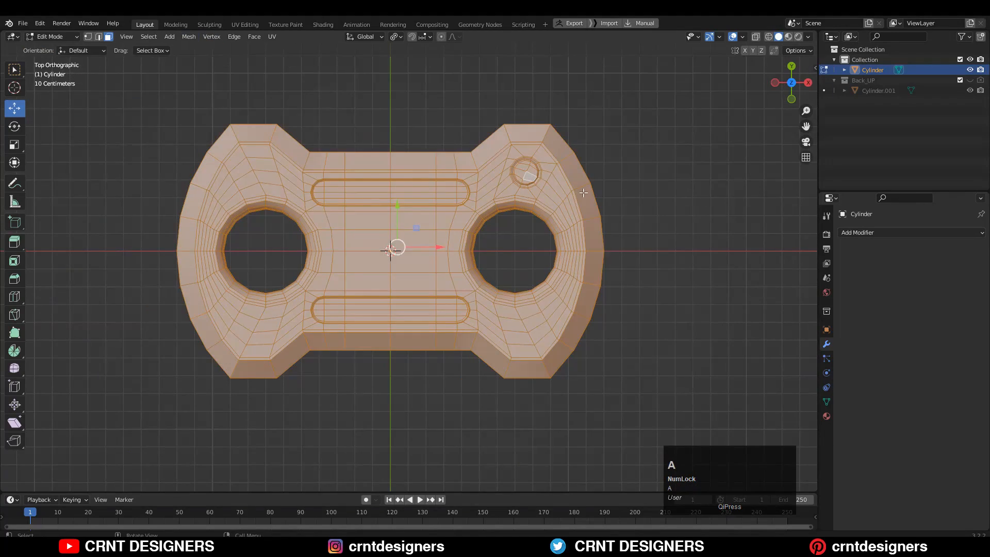
- Bevel the plate's outer perimeter edge loop with 2 segments and a shape of 1.000, and adjust the bevel width
{"action": "key", "text": "2"}
{"action": "left_click", "coordinate": [453, 215], "text": "alt"}
{"action": "middle_click_drag", "start_coordinate": [593, 271], "coordinate": [453, 134], "text": "shift"}
{"action": "key", "text": "ctrl+b"}
{"action": "left_click", "coordinate": [573, 239]}
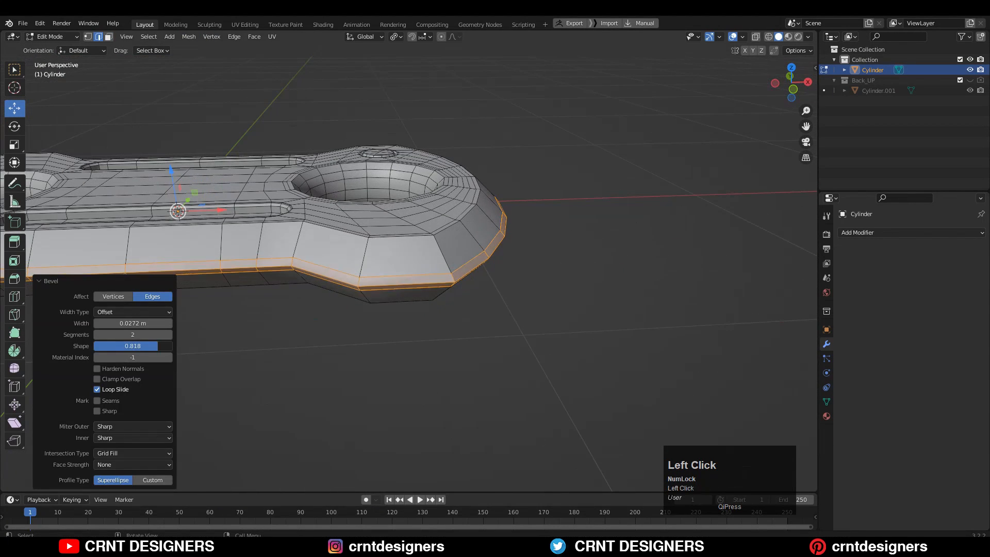
{"action": "scroll", "coordinate": [481, 253], "scroll_direction": "up", "scroll_amount": 2}
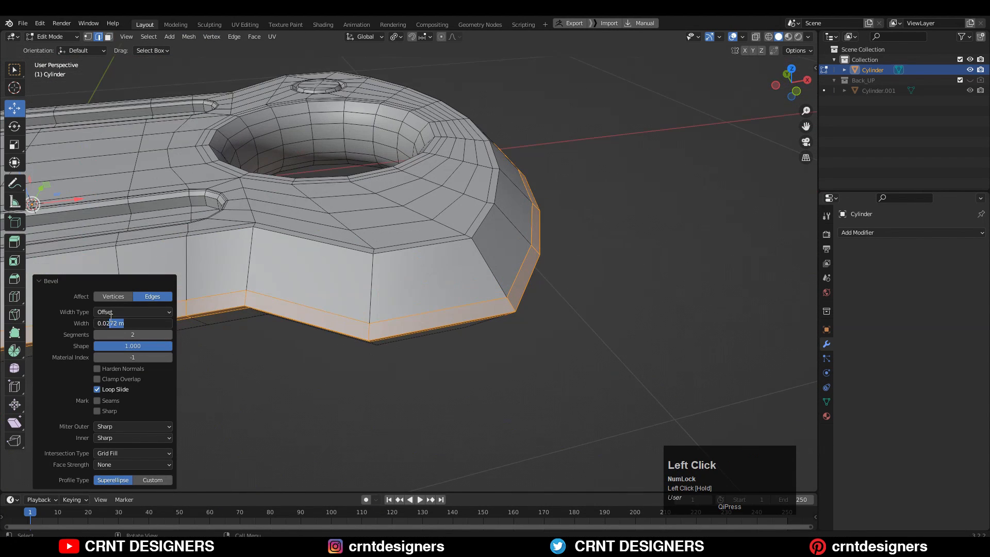
{"action": "key", "text": "BackSpace"}
{"action": "key", "text": "Return"}
- Add a supporting edge loop along the plate's sloped outer wall near its upper rim
{"action": "middle_click_drag", "start_coordinate": [567, 298], "coordinate": [538, 325]}
{"action": "key", "text": "ctrl+r"}
{"action": "left_click", "coordinate": [485, 297], "text": "ctrl"}
{"action": "middle_click_drag", "start_coordinate": [505, 320], "coordinate": [470, 271]}
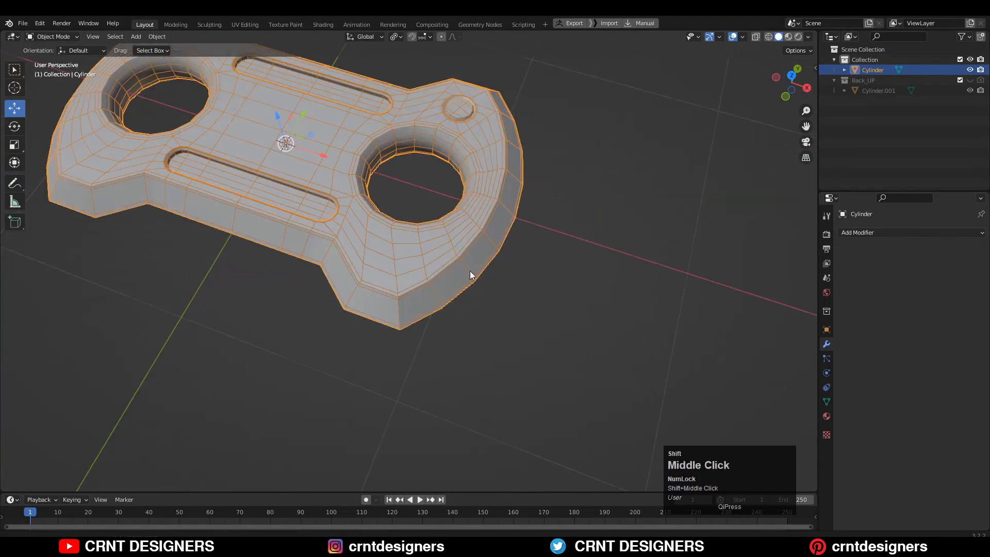
{"action": "scroll", "coordinate": [516, 248], "scroll_direction": "up", "scroll_amount": 5}
{"action": "left_click", "coordinate": [561, 216], "text": "ctrl"}
- Add a supporting edge loop around the upper rim of the +X hole
{"action": "middle_click_drag", "start_coordinate": [561, 216], "coordinate": [526, 159]}
{"action": "scroll", "coordinate": [639, 274], "scroll_direction": "up", "scroll_amount": 3}
{"action": "key", "text": "ctrl+r"}
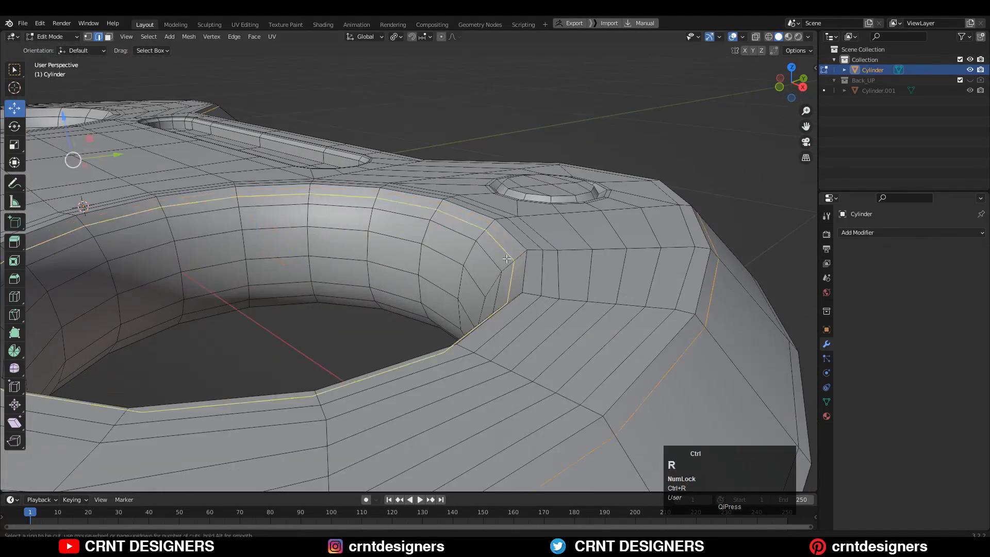
{"action": "left_click", "coordinate": [533, 252]}
{"action": "key", "text": "Tab"}
{"action": "middle_click_drag", "start_coordinate": [546, 302], "coordinate": [587, 386]}
{"action": "key", "text": "Tab"}
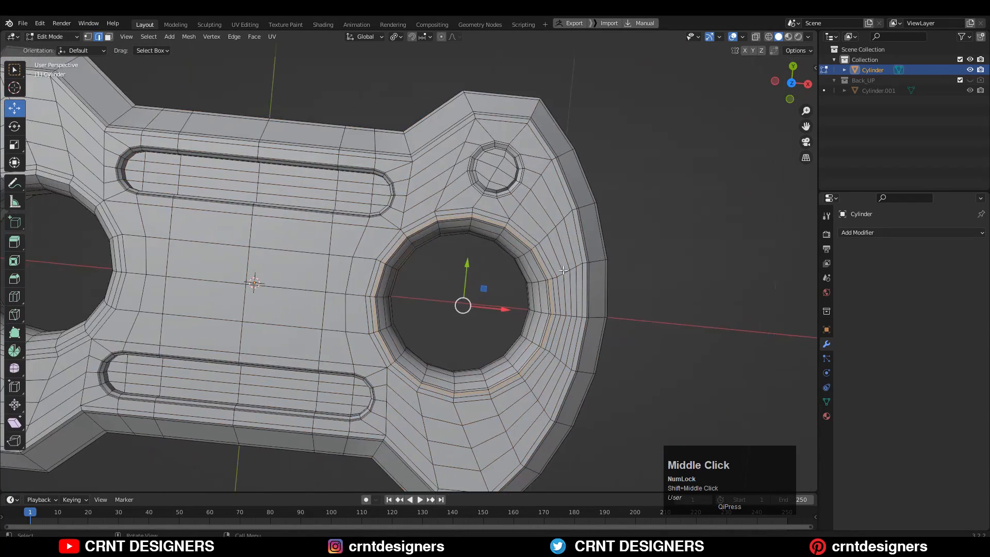
- Select the top faces of the round cap near the +X hole and inset them by about 0.004 m
{"action": "key", "text": "3"}
{"action": "left_click", "coordinate": [489, 267]}
{"action": "left_click", "coordinate": [446, 307], "text": "ctrl+shift"}
{"action": "middle_click_drag", "start_coordinate": [446, 307], "coordinate": [652, 248]}
{"action": "key", "text": "i"}
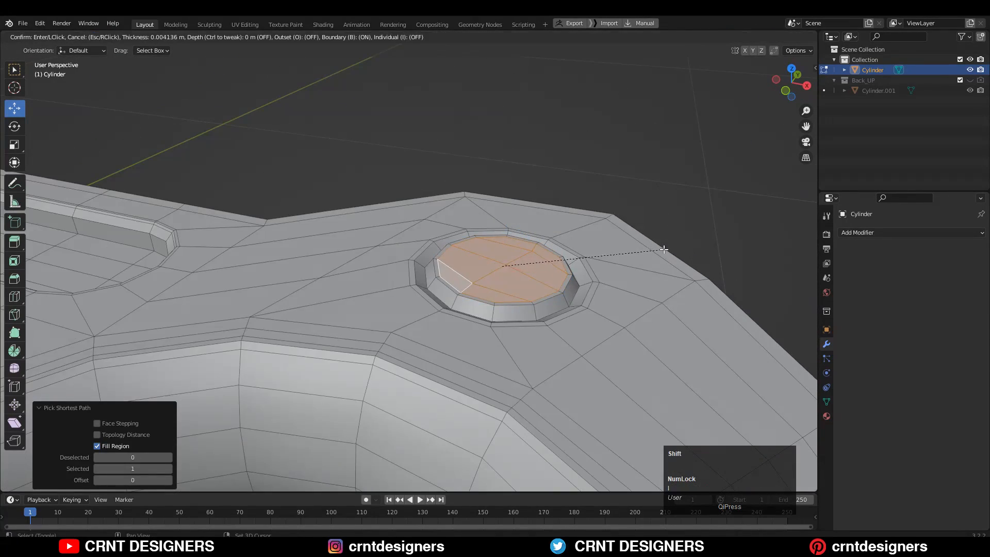
{"action": "left_click", "coordinate": [664, 249]}
- Bevel the edge loop in the groove around the round cap with 2 segments and a shape of 1.000
{"action": "scroll", "coordinate": [664, 250], "scroll_direction": "up", "scroll_amount": 3}
{"action": "key", "text": "ctrl+z"}
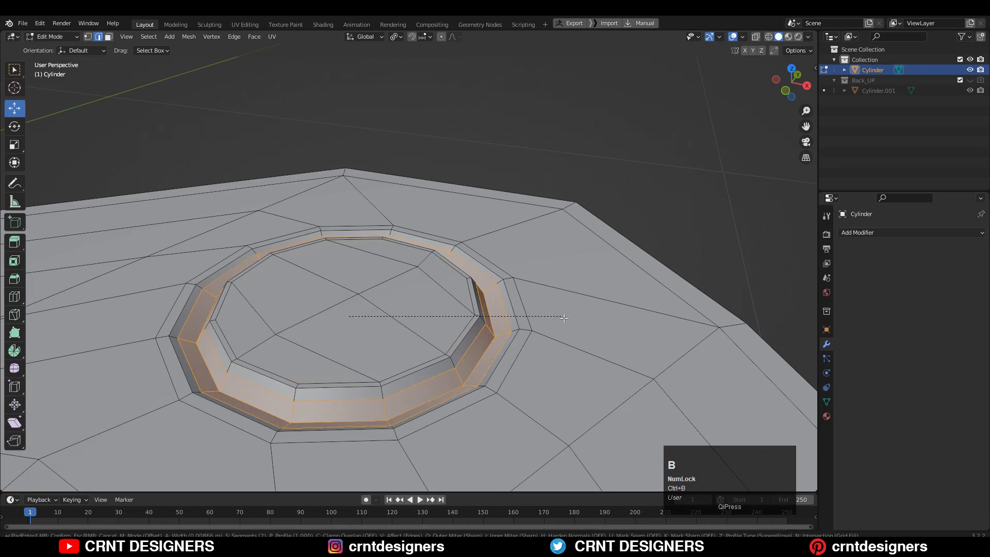
{"action": "left_click", "coordinate": [593, 346]}
{"action": "middle_click_drag", "start_coordinate": [593, 346], "coordinate": [573, 217]}
- Symmetrize the whole mesh so the -X half receives the +X half's round caps, and check the shape with overlays hidden
{"action": "key", "text": "Tab"}
{"action": "scroll", "coordinate": [496, 254], "scroll_direction": "down", "scroll_amount": 5}
{"action": "middle_click_drag", "start_coordinate": [573, 216], "coordinate": [601, 194], "text": "shift"}
{"action": "key", "text": "Tab"}
{"action": "key", "text": "a"}
{"action": "middle_click_drag", "start_coordinate": [307, 246], "coordinate": [387, 229], "text": "shift"}
{"action": "left_click", "coordinate": [189, 36]}
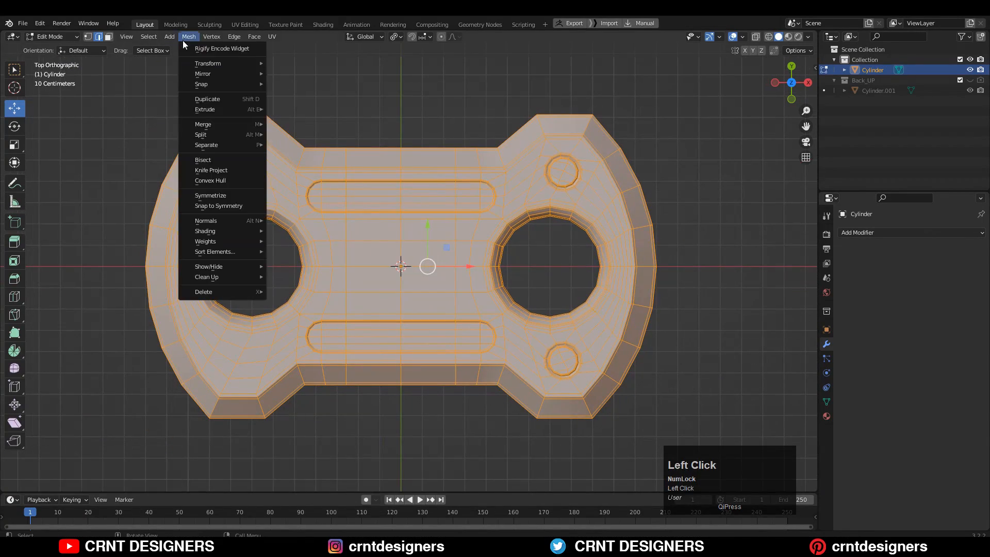
{"action": "left_click", "coordinate": [123, 447]}
{"action": "key", "text": "Tab"}
{"action": "key", "text": "alt+shift+z"}
{"action": "scroll", "coordinate": [508, 265], "scroll_direction": "down", "scroll_amount": 4}
{"action": "middle_click_drag", "start_coordinate": [508, 264], "coordinate": [496, 265]}
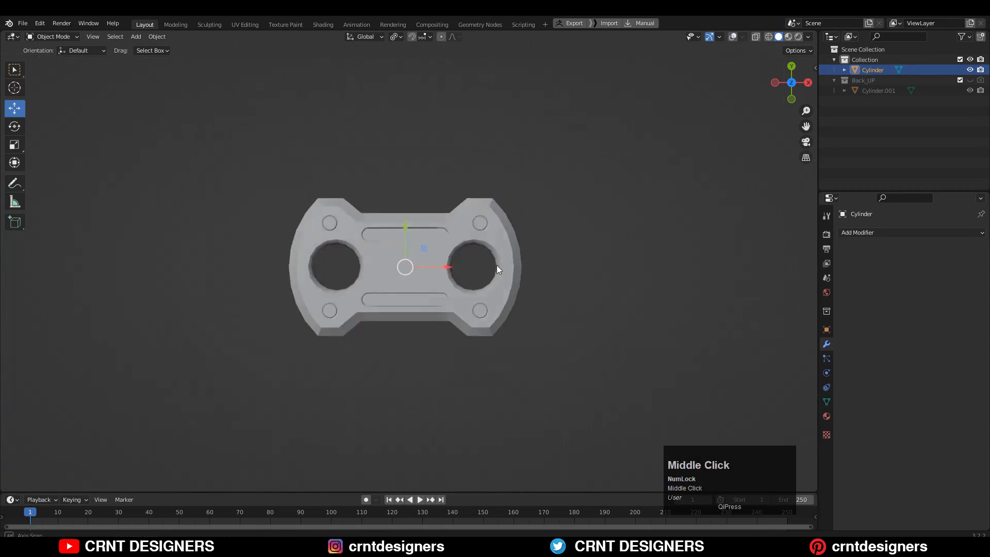
{"action": "left_click", "coordinate": [735, 39]}
- Add an edge loop across the plate's middle section and save the file
{"action": "scroll", "coordinate": [543, 228], "scroll_direction": "up", "scroll_amount": 4}
{"action": "key", "text": "Tab"}
{"action": "key", "text": "ctrl+r"}
{"action": "left_click", "coordinate": [403, 134]}
{"action": "key", "text": "ctrl+s"}
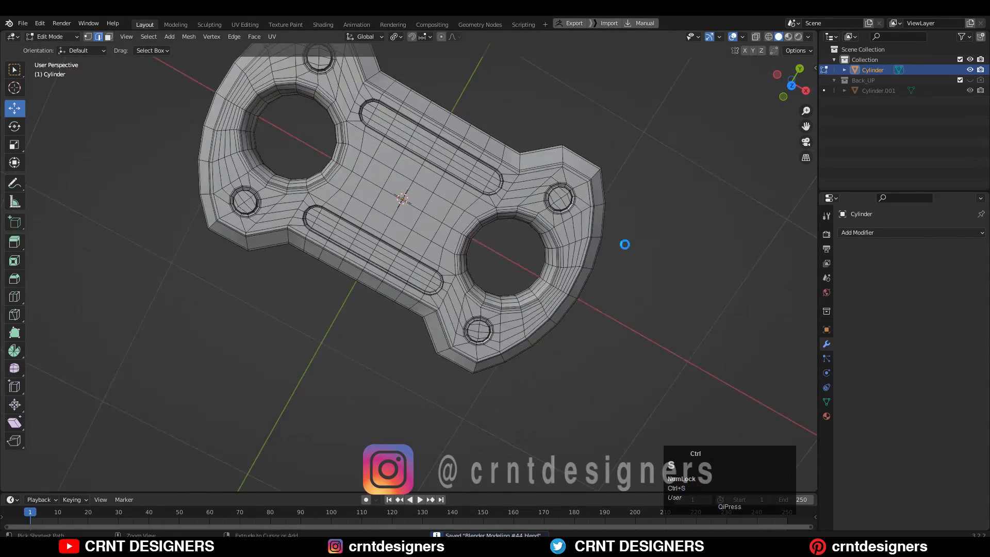
- Add a Subdivision modifier with 2 viewport levels to the plate and shade it smooth
{"action": "key", "text": "Tab"}
{"action": "key", "text": "ctrl+2"}
{"action": "scroll", "coordinate": [664, 265], "scroll_direction": "down", "scroll_amount": 3}
{"action": "middle_click_drag", "start_coordinate": [664, 264], "coordinate": [727, 243]}
{"action": "left_click", "coordinate": [732, 38]}
{"action": "scroll", "coordinate": [534, 230], "scroll_direction": "down", "scroll_amount": 2}
{"action": "middle_click_drag", "start_coordinate": [538, 230], "coordinate": [527, 222]}
{"action": "scroll", "coordinate": [520, 212], "scroll_direction": "up", "scroll_amount": 3}
{"action": "right_click", "coordinate": [493, 153]}
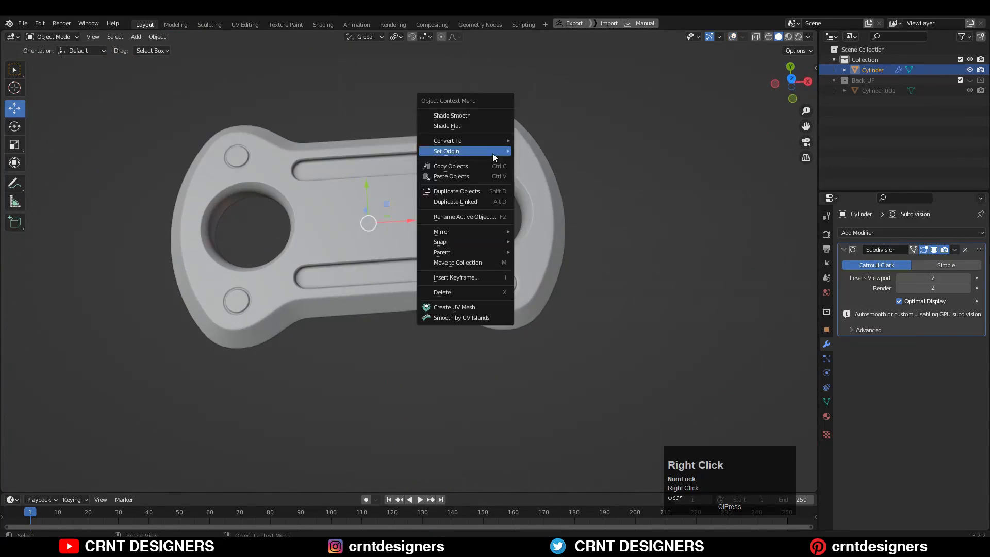
{"action": "left_click", "coordinate": [486, 116]}
- Return to editing the mesh from the top view and turn off the Subdivision modifier's edit-mode display
{"action": "scroll", "coordinate": [645, 223], "scroll_direction": "up", "scroll_amount": 3}
{"action": "left_click", "coordinate": [732, 36]}
{"action": "key", "text": "Tab"}
{"action": "key", "text": "KP_7"}
{"action": "left_click", "coordinate": [925, 250]}
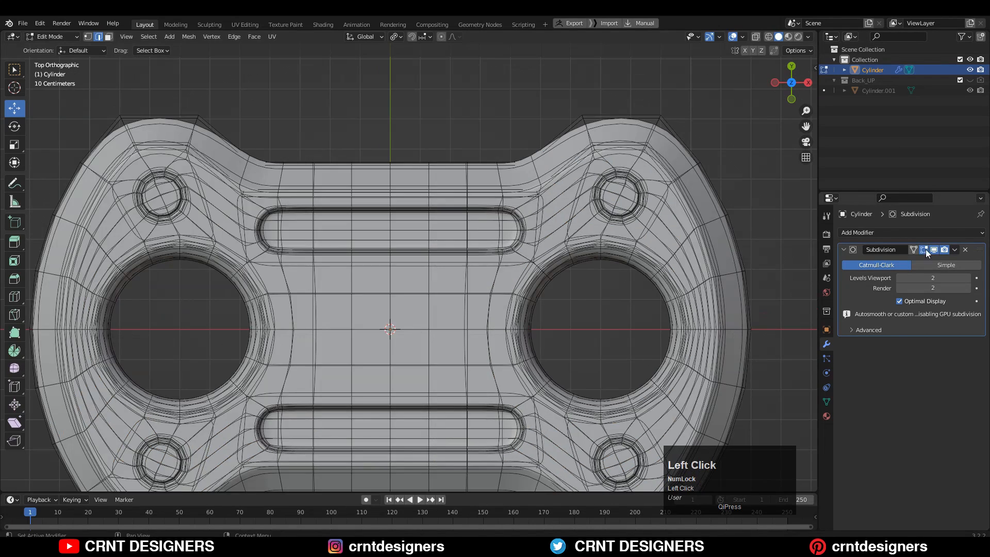
- Add supporting edge loops close to both sides of the +X, +Y notch's inner corner, sliding one to 0.8
{"action": "scroll", "coordinate": [568, 180], "scroll_direction": "up", "scroll_amount": 1}
{"action": "scroll", "coordinate": [547, 188], "scroll_direction": "up", "scroll_amount": 2, "text": "shift"}
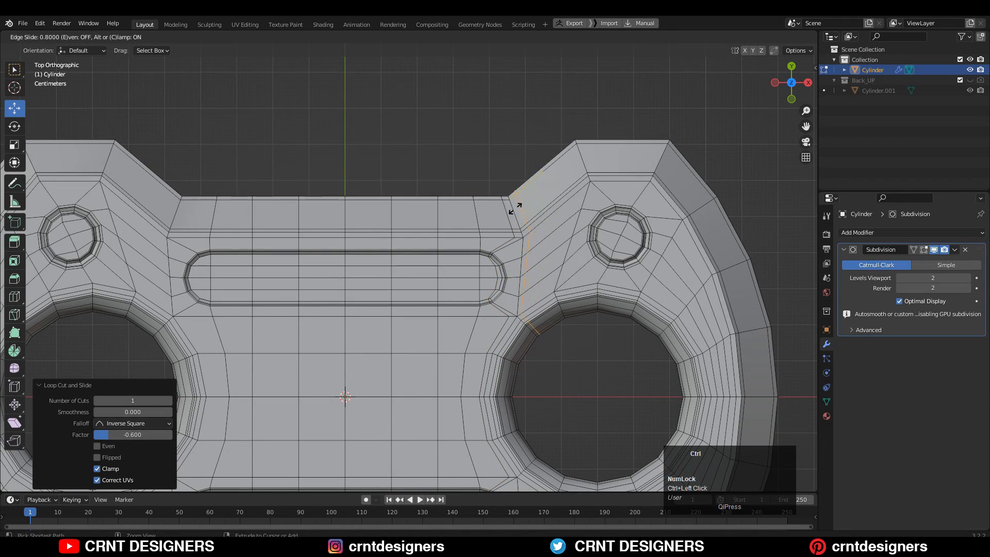
{"action": "left_click", "coordinate": [515, 208]}
{"action": "scroll", "coordinate": [516, 209], "scroll_direction": "up", "scroll_amount": 3}
{"action": "key", "text": "ctrl+r"}
{"action": "left_click", "coordinate": [498, 234]}
{"action": "left_click", "coordinate": [497, 234]}
- Clean up the vertices at the notch's inner corner and add a centred edge loop along the plate's narrow upper rim strip
{"action": "key", "text": "ctrl+x"}
{"action": "left_click", "coordinate": [460, 240]}
{"action": "middle_click_drag", "start_coordinate": [522, 230], "coordinate": [475, 239], "text": "shift"}
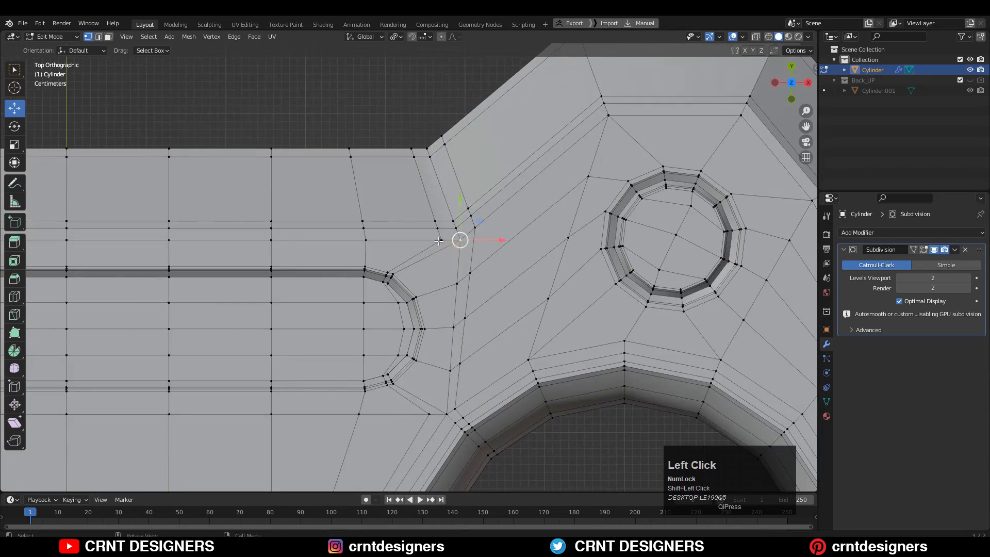
{"action": "scroll", "coordinate": [476, 239], "scroll_direction": "up", "scroll_amount": 2}
{"action": "right_click", "coordinate": [486, 235]}
- Merge the stray vertices inside the notch corner and dissolve the redundant edge running to the slot's rounded end
{"action": "left_click", "coordinate": [792, 71]}
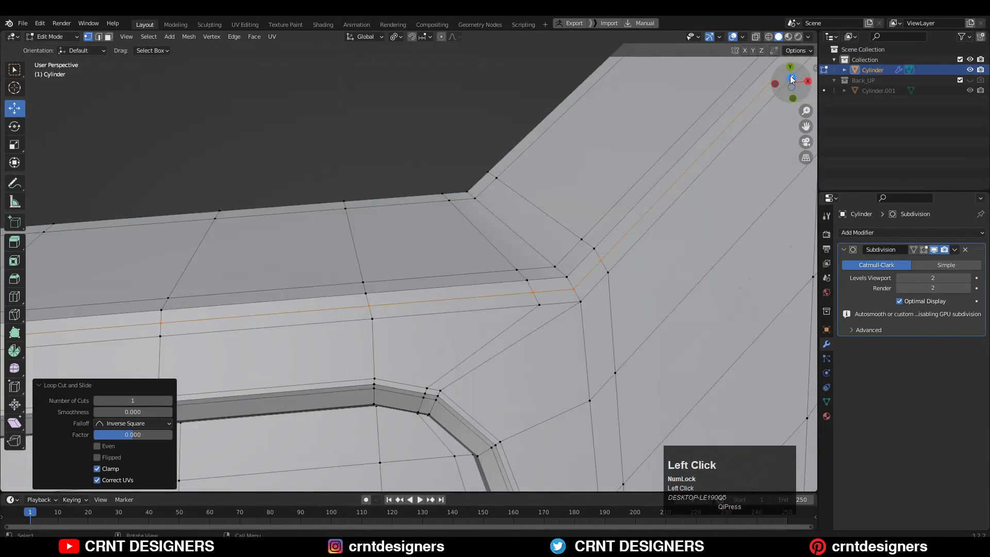
{"action": "left_click", "coordinate": [427, 233]}
{"action": "left_click", "coordinate": [463, 237], "text": "shift"}
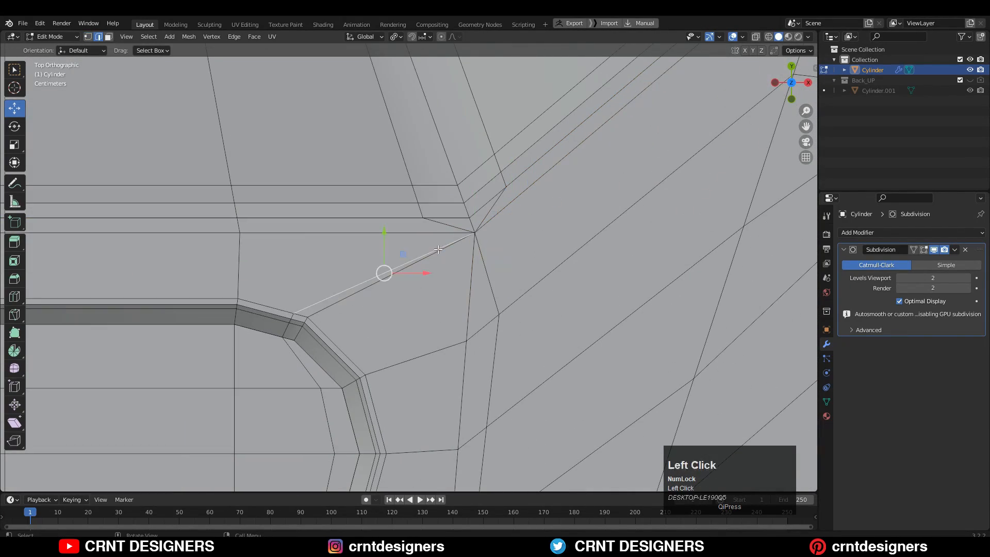
{"action": "key", "text": "ctrl+x"}
{"action": "middle_click_drag", "start_coordinate": [438, 250], "coordinate": [438, 273], "text": "ctrl"}
- Select the whole mesh and symmetrize it to copy the cleaned-up notch corner across
{"action": "key", "text": "a"}
{"action": "scroll", "coordinate": [438, 274], "scroll_direction": "down", "scroll_amount": 4}
{"action": "scroll", "coordinate": [252, 80], "scroll_direction": "up", "scroll_amount": 2}
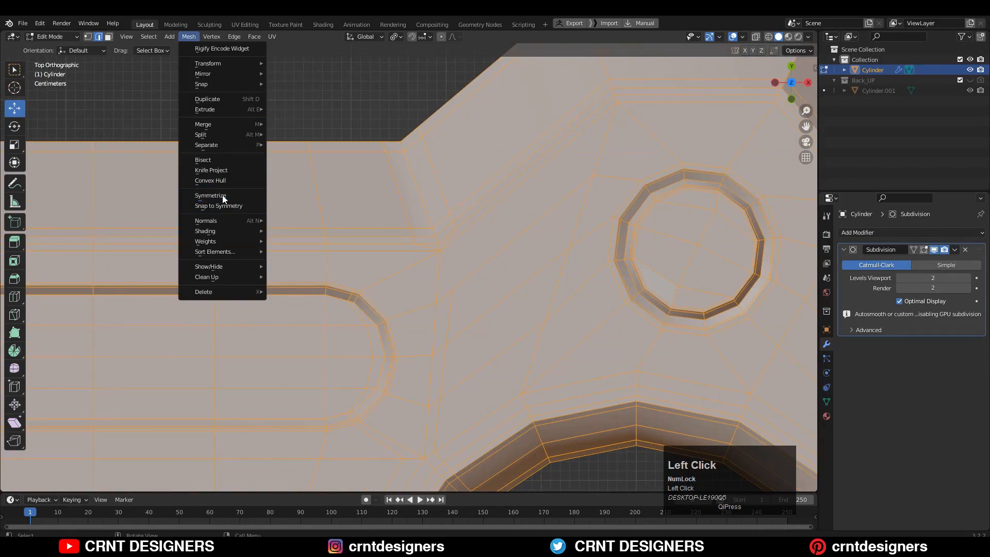
{"action": "left_click", "coordinate": [223, 198]}
{"action": "middle_click_drag", "start_coordinate": [223, 201], "coordinate": [127, 323], "text": "shift"}
{"action": "left_click", "coordinate": [116, 432]}
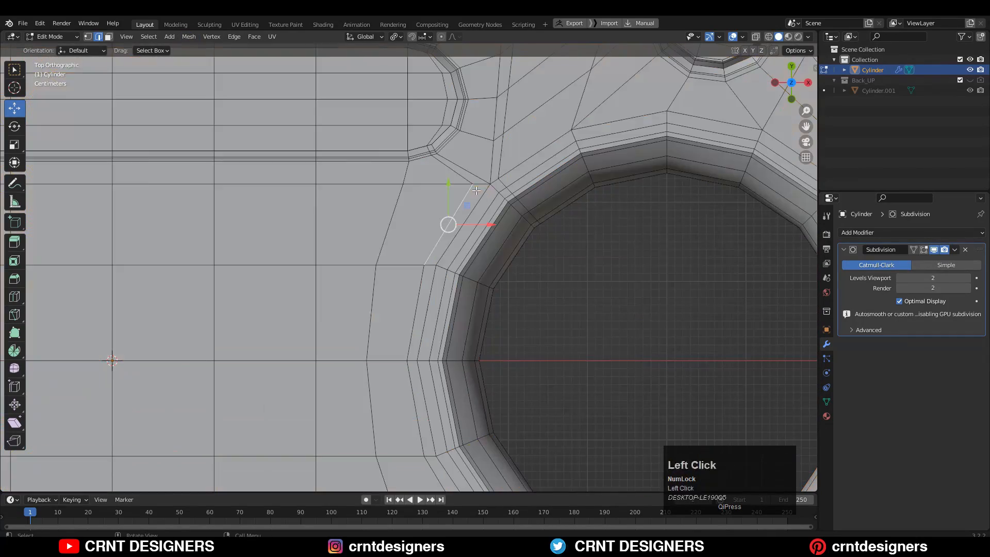
- Select the stray edges between the slot's rounded end and the +X hole and dissolve them
{"action": "left_click", "coordinate": [502, 156], "text": "alt+shift"}
{"action": "middle_click_drag", "start_coordinate": [502, 157], "coordinate": [501, 271], "text": "shift"}
{"action": "scroll", "coordinate": [500, 270], "scroll_direction": "down", "scroll_amount": 2}
{"action": "left_click", "coordinate": [516, 197]}
- Add centred loop cuts around the notch corner on the plate's underside and merge the corner vertices at center
{"action": "middle_click_drag", "start_coordinate": [515, 197], "coordinate": [406, 220]}
{"action": "key", "text": "1"}
{"action": "middle_click_drag", "start_coordinate": [517, 241], "coordinate": [443, 148]}
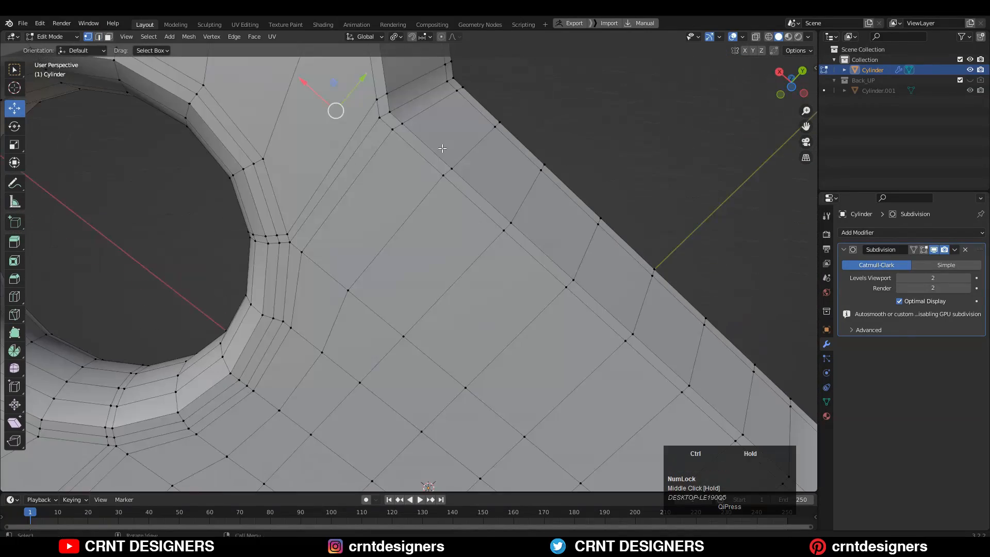
{"action": "left_click", "coordinate": [372, 173]}
{"action": "right_click", "coordinate": [373, 174]}
{"action": "scroll", "coordinate": [373, 173], "scroll_direction": "down", "scroll_amount": 4}
{"action": "middle_click_drag", "start_coordinate": [373, 173], "coordinate": [376, 177]}
{"action": "scroll", "coordinate": [391, 202], "scroll_direction": "up", "scroll_amount": 2}
{"action": "key", "text": "ctrl+r"}
{"action": "left_click", "coordinate": [391, 201]}
{"action": "right_click", "coordinate": [391, 201]}
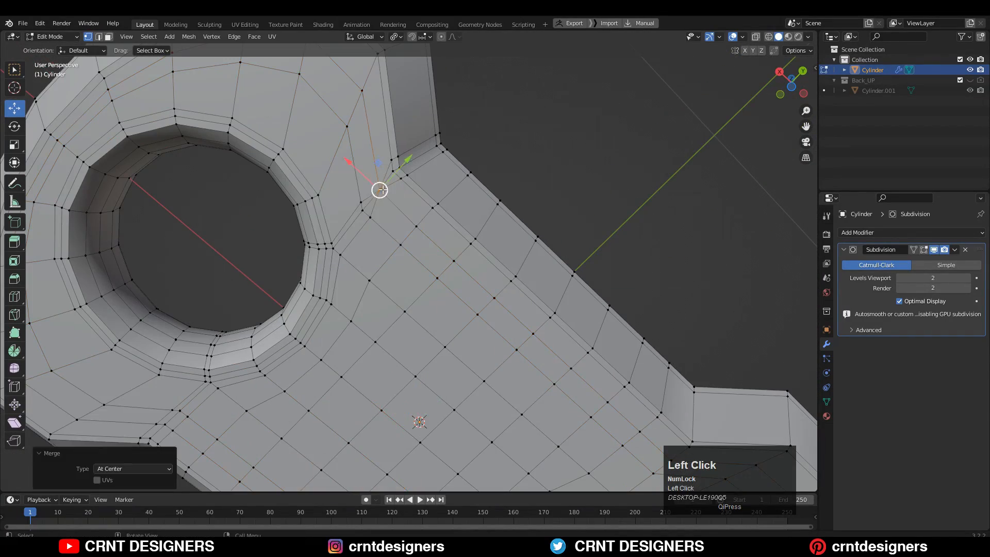
- Select the surplus edges running into the +X hole beside the slot ends and dissolve them
{"action": "middle_click_drag", "start_coordinate": [348, 218], "coordinate": [415, 309]}
{"action": "scroll", "coordinate": [414, 309], "scroll_direction": "down", "scroll_amount": 4}
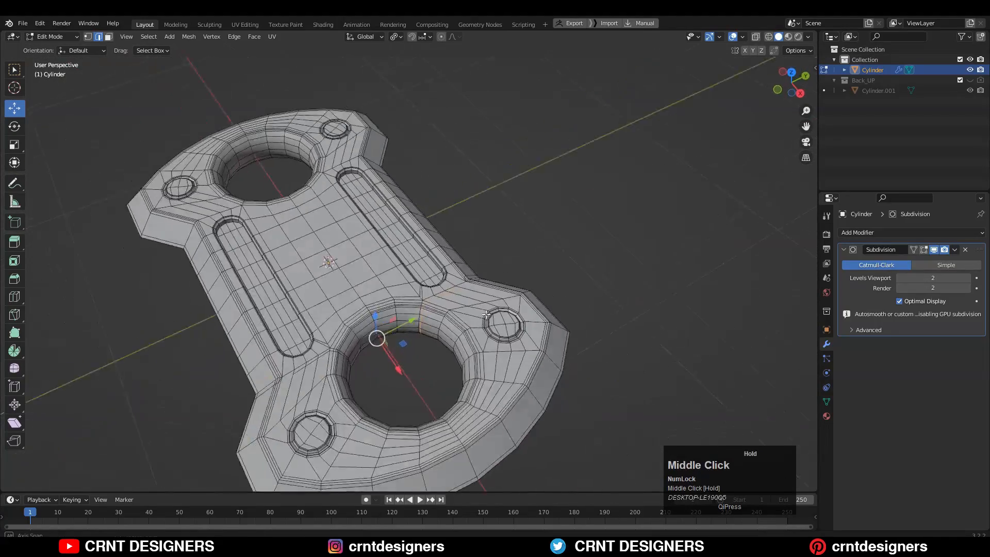
{"action": "scroll", "coordinate": [414, 309], "scroll_direction": "up", "scroll_amount": 2}
{"action": "left_click", "coordinate": [414, 310], "text": "alt+shift"}
{"action": "middle_click_drag", "start_coordinate": [481, 285], "coordinate": [546, 283]}
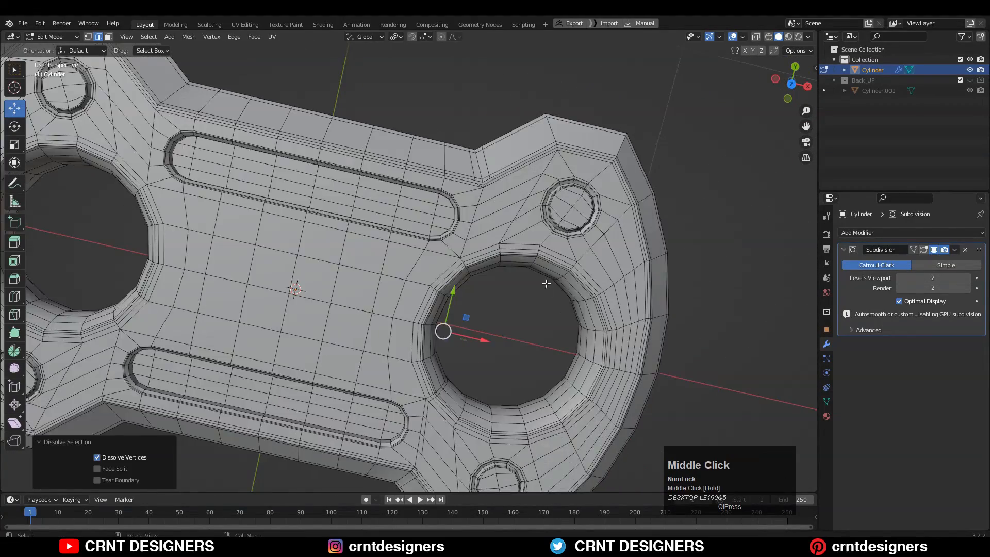
- Select all geometry and symmetrize it to carry the edge cleanup over to the other side
{"action": "key", "text": "a"}
{"action": "left_click", "coordinate": [189, 36]}
{"action": "left_click", "coordinate": [205, 194]}
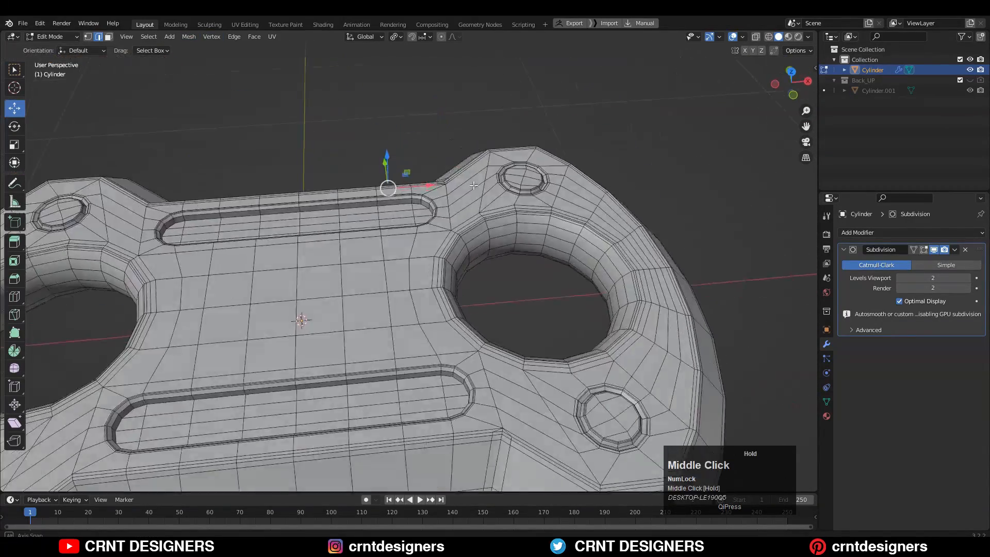
- Examine the smoothed plate from above, the side and underneath with overlays hidden
{"action": "middle_click_drag", "start_coordinate": [473, 185], "coordinate": [477, 232]}
{"action": "key", "text": "Tab"}
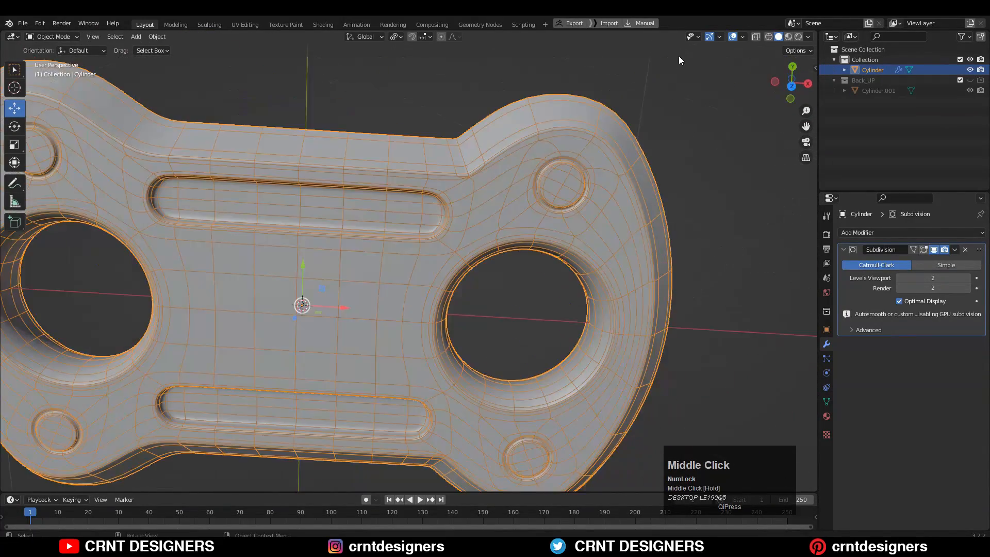
{"action": "left_click", "coordinate": [733, 37]}
{"action": "scroll", "coordinate": [501, 190], "scroll_direction": "up", "scroll_amount": 5}
{"action": "middle_click_drag", "start_coordinate": [518, 165], "coordinate": [629, 287]}
{"action": "left_click", "coordinate": [629, 288]}
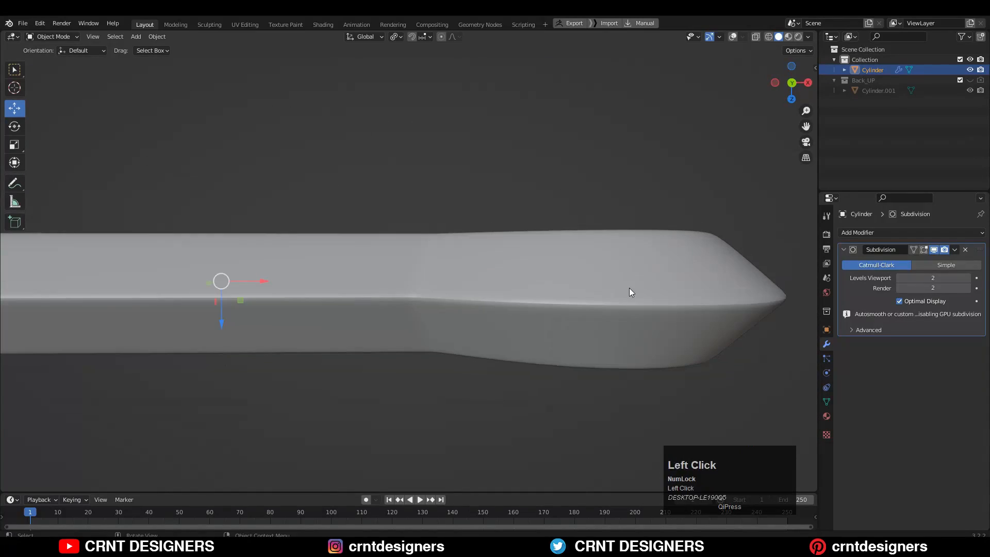
{"action": "left_click", "coordinate": [827, 402]}
{"action": "middle_click_drag", "start_coordinate": [751, 292], "coordinate": [546, 295]}
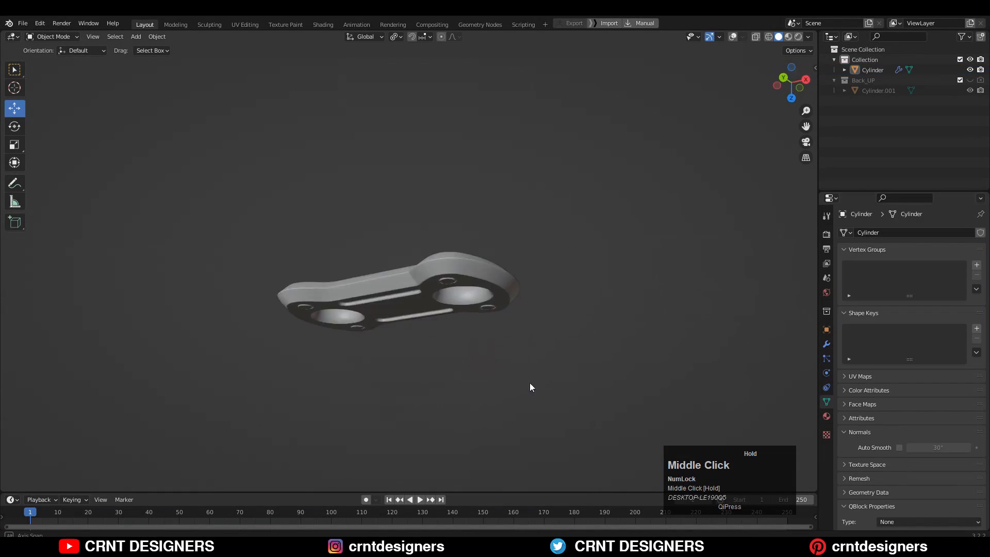
{"action": "middle_click_drag", "start_coordinate": [530, 383], "coordinate": [495, 299]}
{"action": "middle_click_drag", "start_coordinate": [495, 299], "coordinate": [438, 235], "text": "ctrl"}
{"action": "left_click", "coordinate": [732, 36]}
- Select the floor faces of the recessed +Y slot and inset them by about 0.004 m
{"action": "key", "text": "Tab"}
{"action": "scroll", "coordinate": [521, 229], "scroll_direction": "up", "scroll_amount": 6}
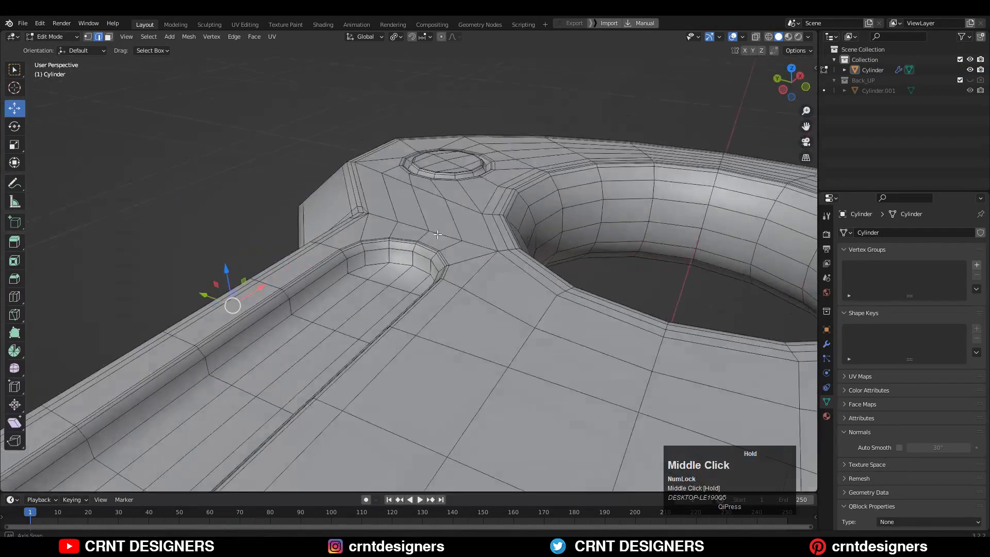
{"action": "key", "text": "3"}
{"action": "left_click", "coordinate": [376, 272]}
{"action": "middle_click_drag", "start_coordinate": [377, 273], "coordinate": [291, 364]}
{"action": "left_click", "coordinate": [116, 237], "text": "ctrl+shift"}
{"action": "middle_click_drag", "start_coordinate": [291, 364], "coordinate": [304, 201], "text": "shift"}
{"action": "key", "text": "i"}
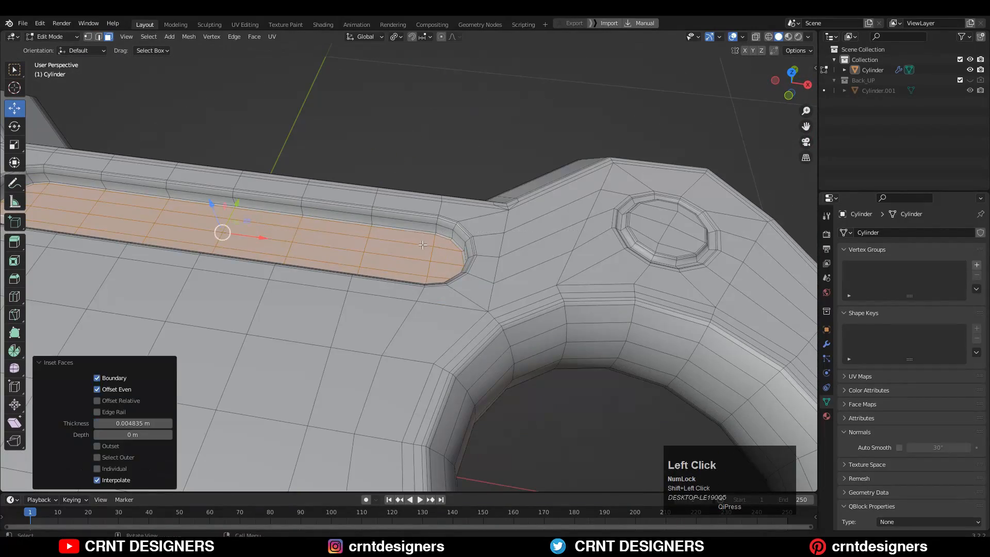
{"action": "middle_click_drag", "start_coordinate": [423, 244], "coordinate": [517, 237]}
{"action": "key", "text": "i"}
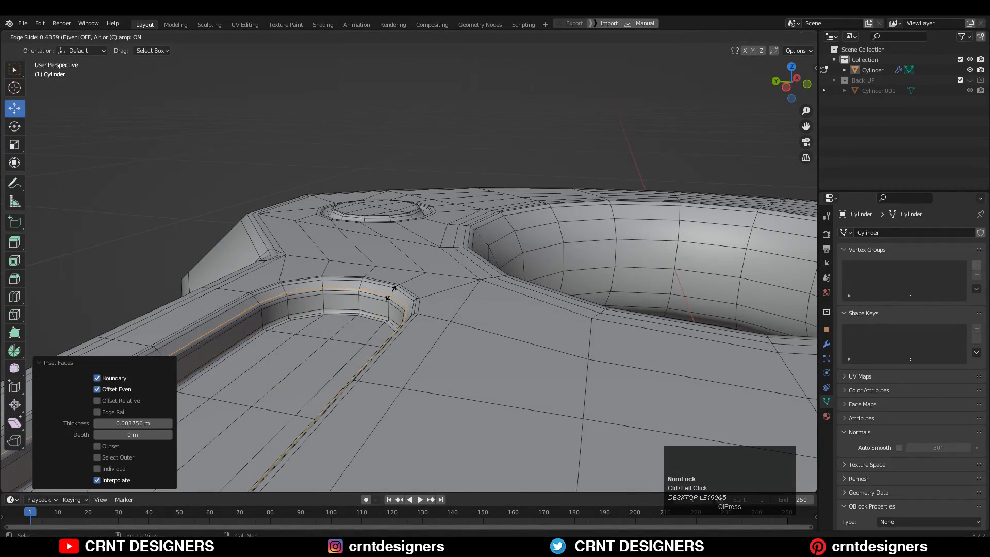
- Add a supporting edge loop along the slot's wall near its upper edge, slid to about 0.44, and preview the smoothed plate
{"action": "left_click", "coordinate": [392, 293]}
{"action": "key", "text": "Tab"}
{"action": "left_click", "coordinate": [732, 37]}
{"action": "middle_click_drag", "start_coordinate": [666, 103], "coordinate": [573, 222]}
{"action": "middle_click_drag", "start_coordinate": [572, 222], "coordinate": [563, 255], "text": "shift"}
{"action": "scroll", "coordinate": [562, 255], "scroll_direction": "up", "scroll_amount": 2}
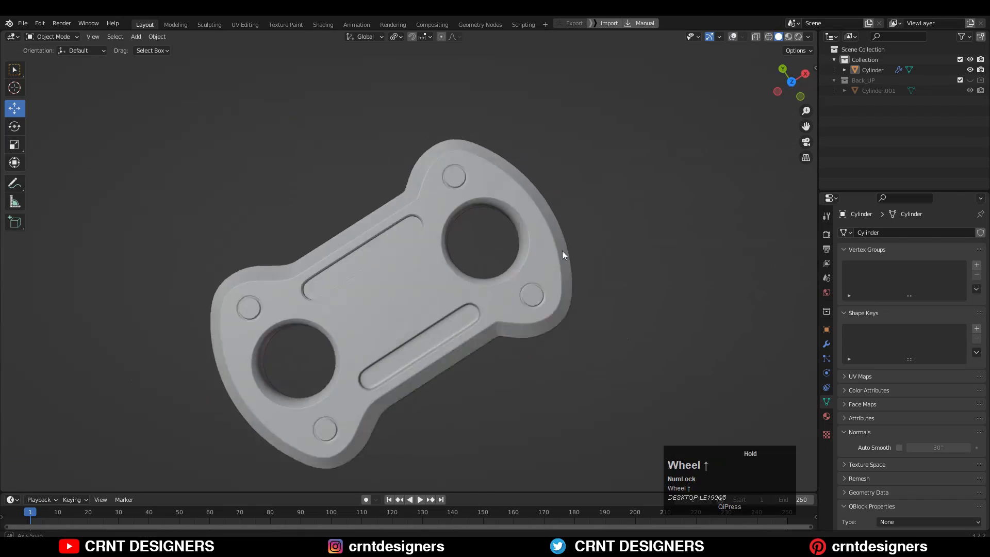
- Select the edge loop around the upper rim of the +X hole and bevel it
{"action": "key", "text": "Tab"}
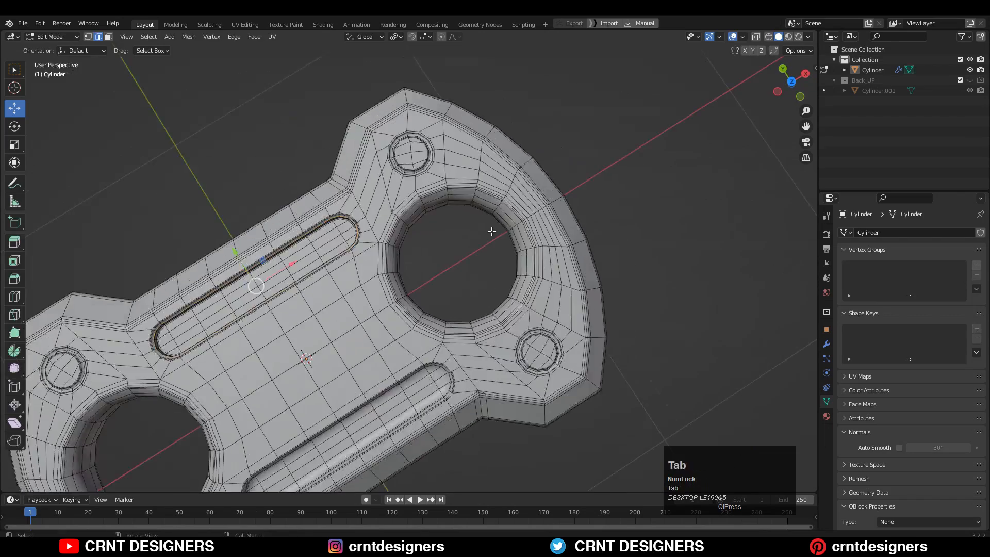
{"action": "scroll", "coordinate": [491, 230], "scroll_direction": "up", "scroll_amount": 4}
{"action": "left_click", "coordinate": [489, 236], "text": "alt"}
{"action": "middle_click_drag", "start_coordinate": [636, 335], "coordinate": [579, 283]}
{"action": "key", "text": "ctrl+v"}
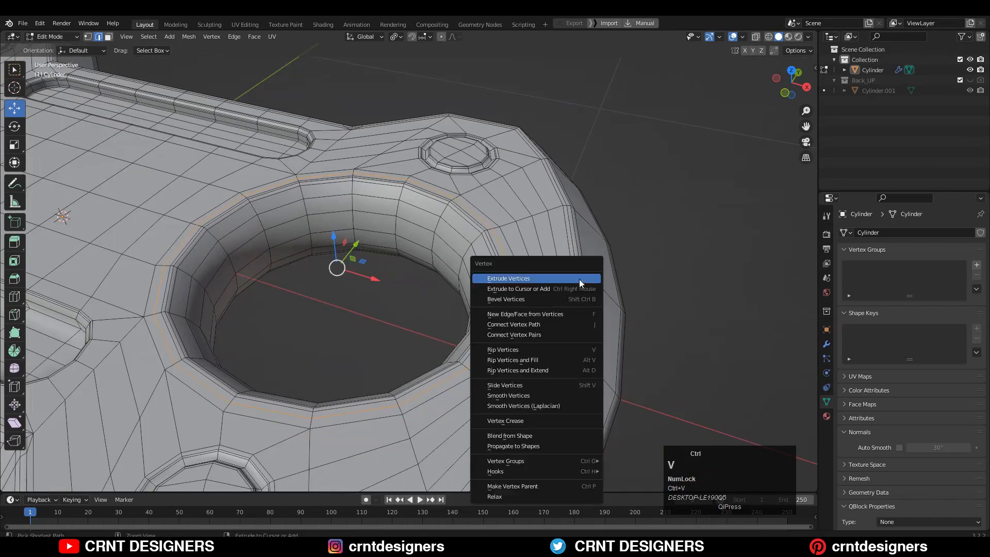
{"action": "key", "text": "ctrl+b"}
{"action": "left_click", "coordinate": [513, 269]}
- Try to sink the beveled loop around the +X hole by about 0.012 m with Shrink/Fatten
{"action": "scroll", "coordinate": [513, 270], "scroll_direction": "up", "scroll_amount": 3}
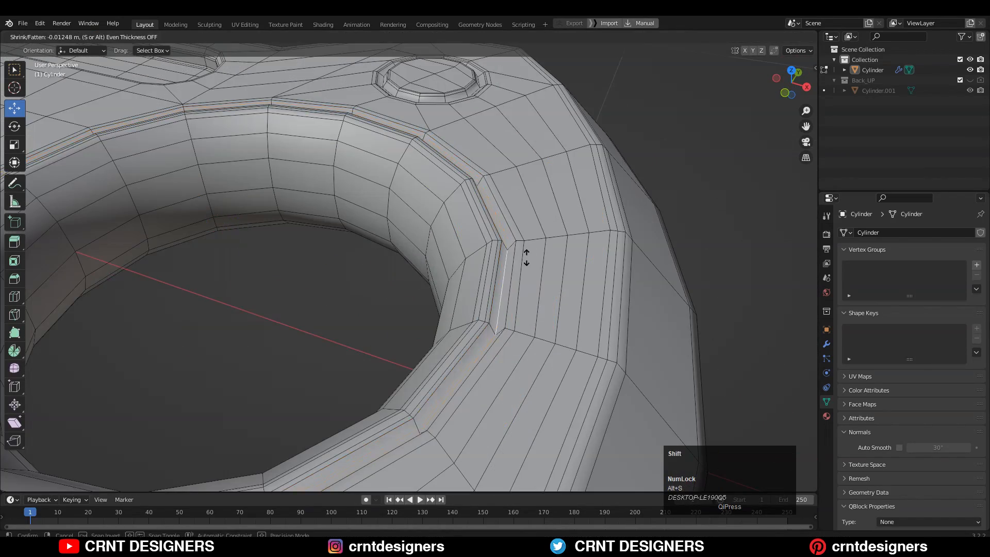
{"action": "left_click", "coordinate": [526, 257]}
{"action": "scroll", "coordinate": [526, 256], "scroll_direction": "down", "scroll_amount": 3}
{"action": "key", "text": "ctrl+z"}
- Offset the loop around the +X hole inward by about 0.004 m with Shrink/Fatten and check the smoothed result
{"action": "left_click", "coordinate": [567, 258]}
{"action": "middle_click_drag", "start_coordinate": [568, 258], "coordinate": [503, 239]}
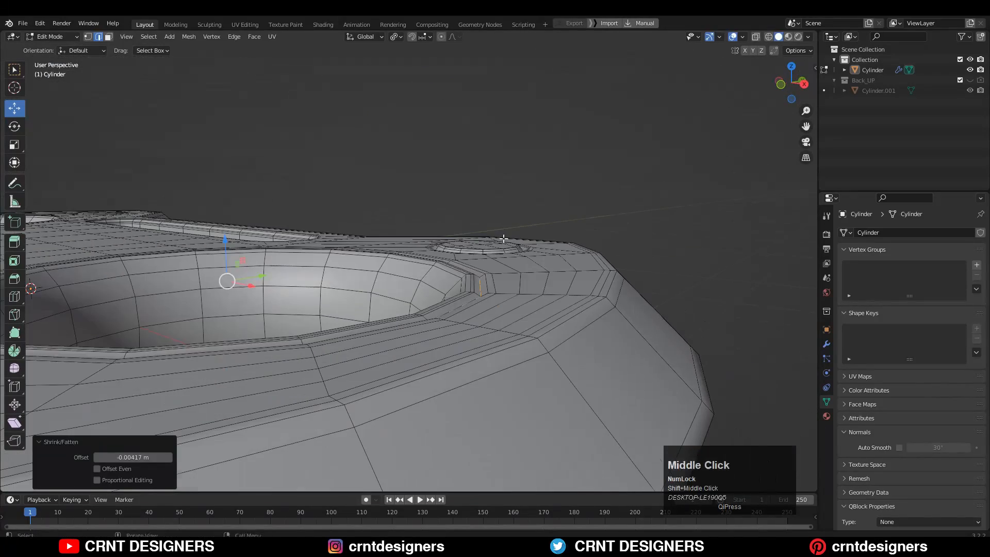
{"action": "key", "text": "Tab"}
{"action": "scroll", "coordinate": [534, 194], "scroll_direction": "down", "scroll_amount": 4}
{"action": "middle_click_drag", "start_coordinate": [535, 194], "coordinate": [637, 208]}
{"action": "scroll", "coordinate": [638, 208], "scroll_direction": "up", "scroll_amount": 2}
{"action": "scroll", "coordinate": [505, 247], "scroll_direction": "up", "scroll_amount": 2}
{"action": "key", "text": "Tab"}
- Add supporting edge loops on both sides of the +X, +Y lobe's outermost corner, sliding them to 0.8 and about -0.86
{"action": "scroll", "coordinate": [653, 160], "scroll_direction": "down", "scroll_amount": 5}
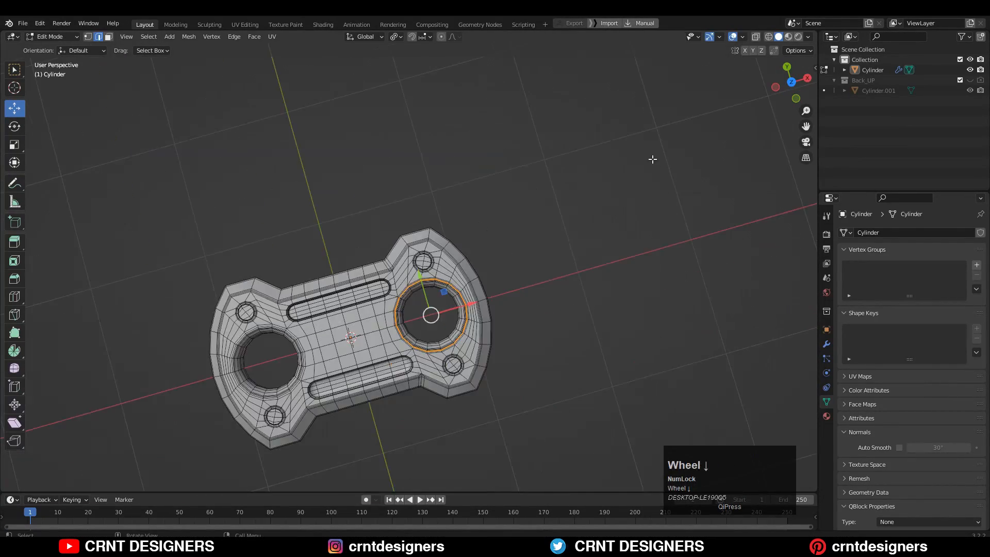
{"action": "left_click", "coordinate": [789, 92]}
{"action": "key", "text": "KP_7"}
{"action": "scroll", "coordinate": [701, 75], "scroll_direction": "up", "scroll_amount": 8}
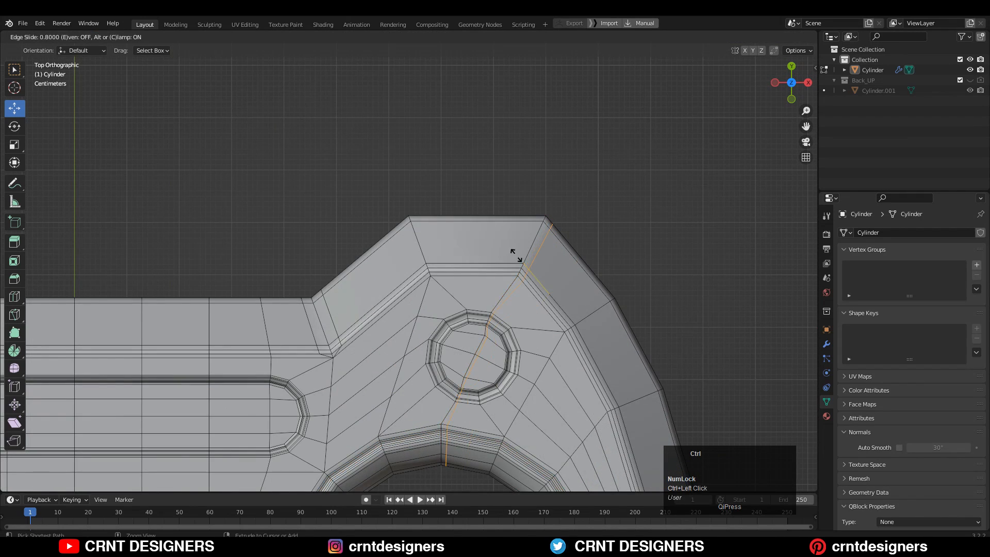
{"action": "left_click", "coordinate": [516, 255]}
{"action": "scroll", "coordinate": [588, 273], "scroll_direction": "up", "scroll_amount": 3}
{"action": "key", "text": "ctrl+r"}
{"action": "middle_click_drag", "start_coordinate": [452, 240], "coordinate": [523, 266], "text": "shift"}
{"action": "scroll", "coordinate": [523, 266], "scroll_direction": "up", "scroll_amount": 2}
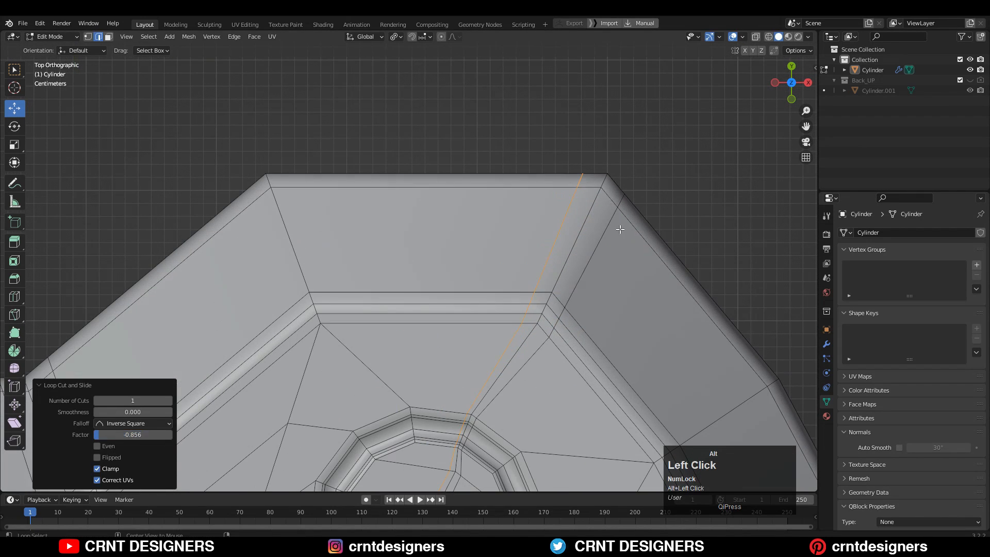
- Add supporting edge loops on both sides of the lobe corner nearest the notch, sliding one to about -0.85, and dissolve surplus edges there
{"action": "left_click", "coordinate": [372, 184]}
{"action": "middle_click_drag", "start_coordinate": [372, 184], "coordinate": [278, 178], "text": "shift"}
{"action": "scroll", "coordinate": [277, 178], "scroll_direction": "up", "scroll_amount": 2}
{"action": "key", "text": "ctrl+r"}
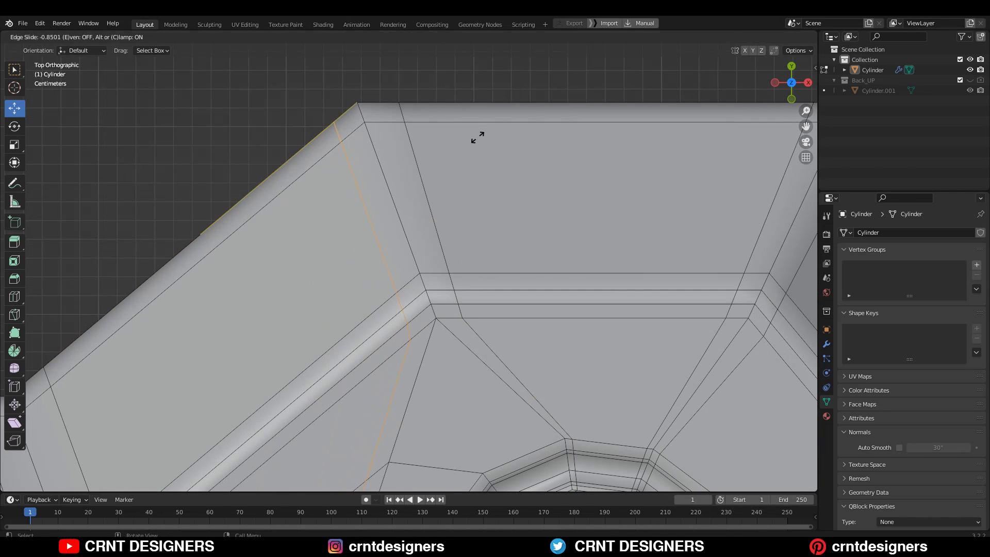
{"action": "left_click", "coordinate": [478, 137]}
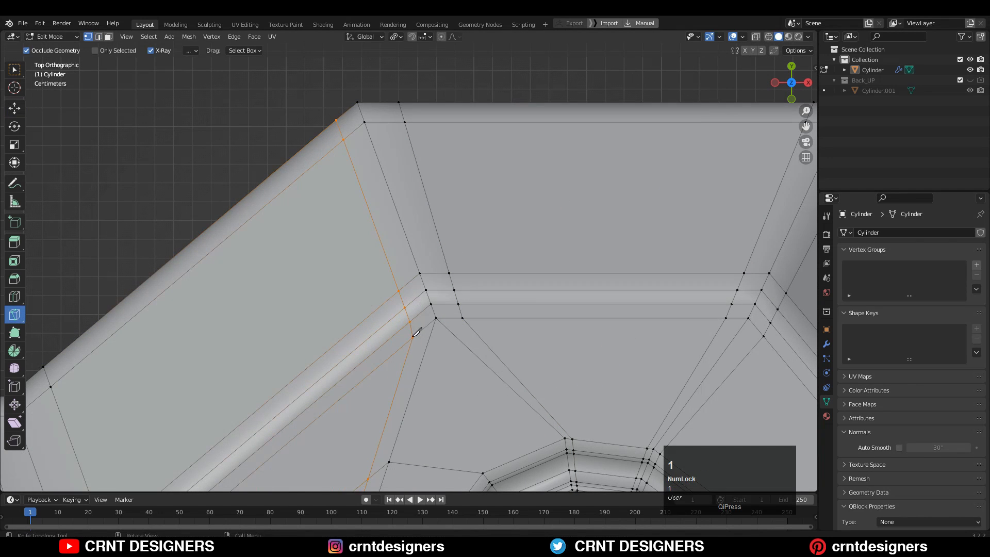
{"action": "middle_click_drag", "start_coordinate": [363, 196], "coordinate": [363, 289], "text": "ctrl"}
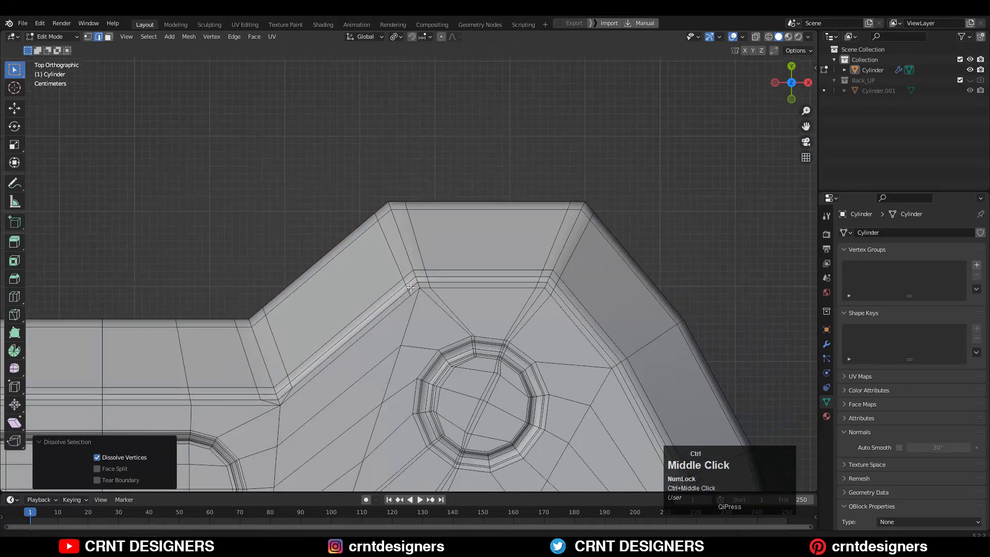
- Connect the vertices at the lobe corner nearest the notch on the underside with Connect Vertex Path
{"action": "middle_click_drag", "start_coordinate": [392, 159], "coordinate": [424, 360]}
{"action": "scroll", "coordinate": [425, 361], "scroll_direction": "down", "scroll_amount": 2}
{"action": "middle_click_drag", "start_coordinate": [412, 202], "coordinate": [417, 297], "text": "shift"}
{"action": "scroll", "coordinate": [418, 296], "scroll_direction": "up", "scroll_amount": 3}
{"action": "key", "text": "1"}
{"action": "left_click", "coordinate": [421, 304]}
{"action": "left_click", "coordinate": [413, 229], "text": "shift"}
{"action": "right_click", "coordinate": [426, 283]}
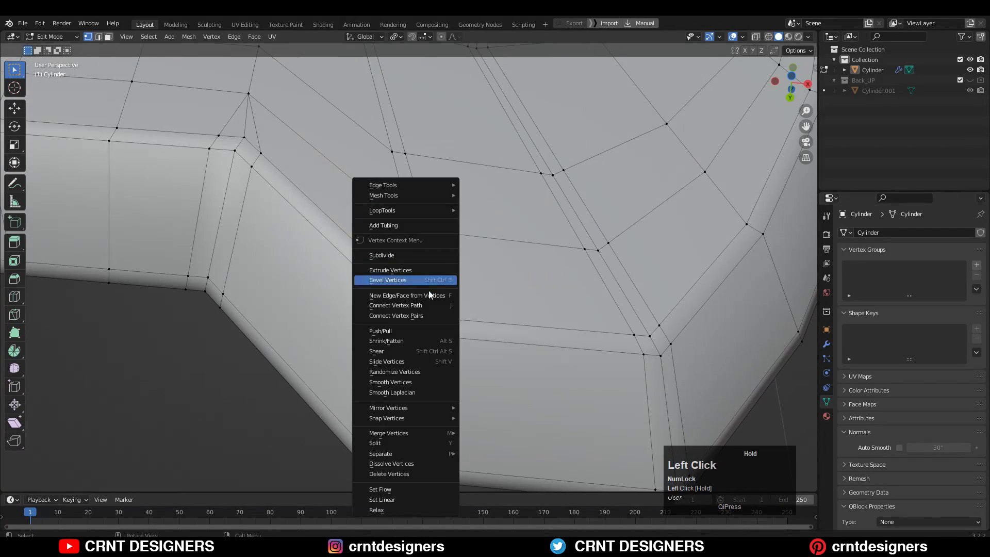
{"action": "left_click", "coordinate": [426, 305]}
{"action": "left_click", "coordinate": [453, 320], "text": "shift"}
{"action": "key", "text": "1"}
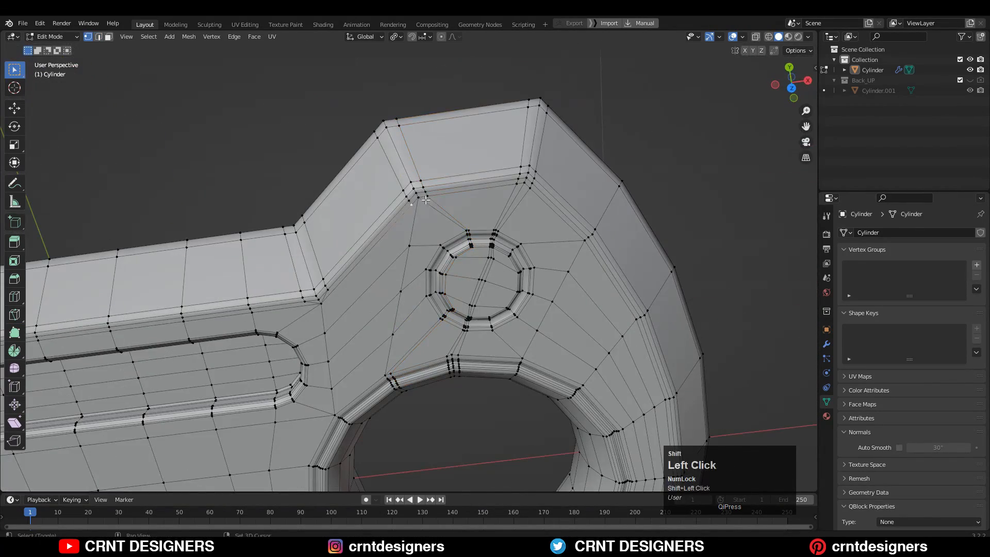
- Dissolve the surplus edge path running from the lobe corner nearest the notch through the small round recess to the large hole
{"action": "left_click", "coordinate": [421, 252]}
{"action": "scroll", "coordinate": [414, 272], "scroll_direction": "up", "scroll_amount": 2}
{"action": "middle_click_drag", "start_coordinate": [475, 276], "coordinate": [464, 217]}
{"action": "scroll", "coordinate": [464, 217], "scroll_direction": "down", "scroll_amount": 3}
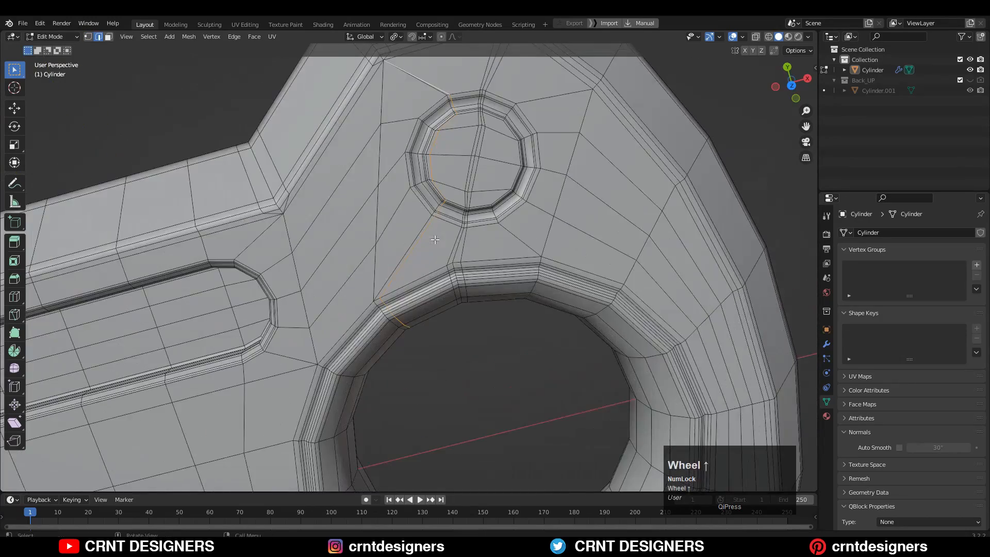
{"action": "key", "text": "ctrl+x"}
- Merge the surplus vertices at the lobe's outermost corner on the top face with At Last
{"action": "scroll", "coordinate": [464, 216], "scroll_direction": "up", "scroll_amount": 3}
{"action": "key", "text": "1"}
{"action": "left_click", "coordinate": [226, 241]}
{"action": "left_click", "coordinate": [434, 183], "text": "shift"}
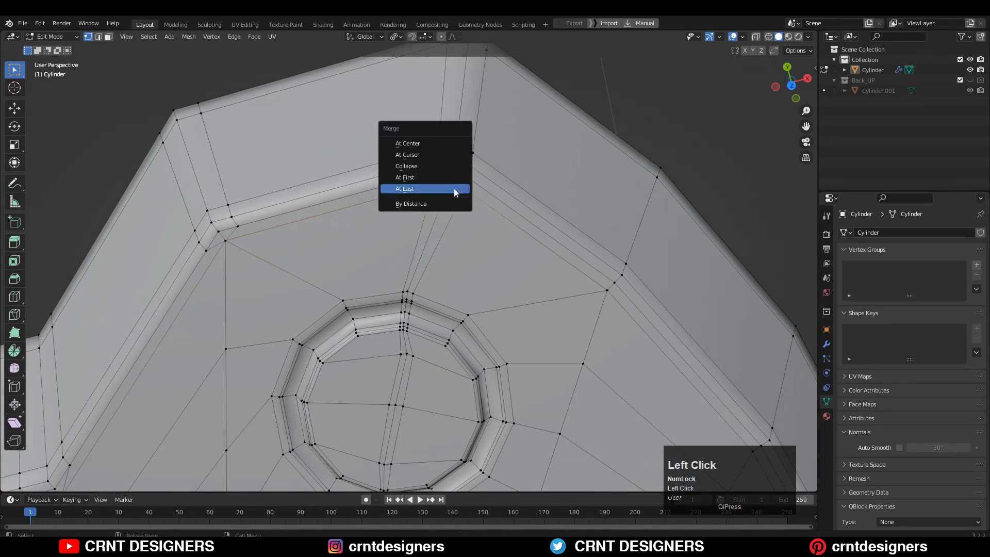
{"action": "left_click", "coordinate": [456, 189]}
{"action": "middle_click_drag", "start_coordinate": [456, 192], "coordinate": [420, 276]}
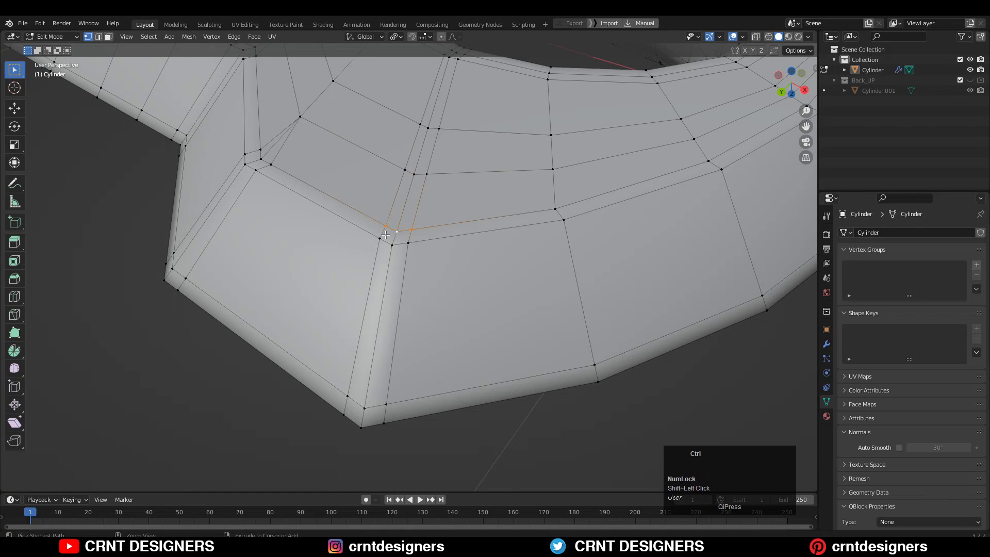
- Dissolve the surplus underside edges at the lobe's outermost corner and clean up the extra vertices at the corner nearest the notch
{"action": "left_click", "coordinate": [413, 201], "text": "alt"}
{"action": "middle_click_drag", "start_coordinate": [412, 201], "coordinate": [372, 257]}
{"action": "key", "text": "ctrl+x"}
{"action": "scroll", "coordinate": [371, 258], "scroll_direction": "up", "scroll_amount": 3}
{"action": "key", "text": "1"}
{"action": "left_click", "coordinate": [390, 281]}
{"action": "left_click", "coordinate": [408, 291], "text": "shift"}
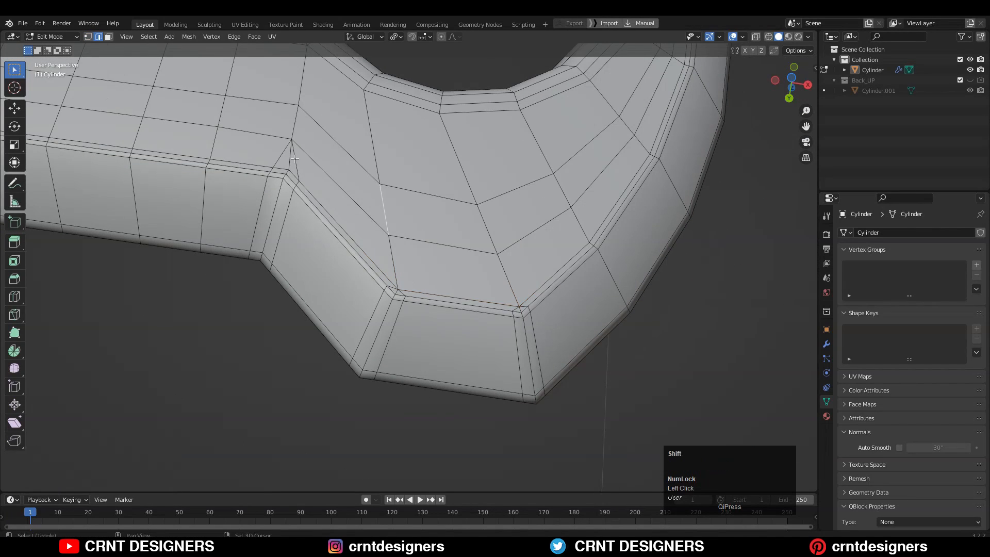
- Clean up the extra edges converging on the notch's inner corner on the underside and check the smoothed result
{"action": "key", "text": "1"}
{"action": "left_click", "coordinate": [344, 218]}
{"action": "middle_click_drag", "start_coordinate": [295, 158], "coordinate": [326, 234], "text": "shift"}
{"action": "key", "text": "2"}
{"action": "key", "text": "Tab"}
{"action": "scroll", "coordinate": [347, 194], "scroll_direction": "down", "scroll_amount": 5}
{"action": "scroll", "coordinate": [326, 234], "scroll_direction": "up", "scroll_amount": 5}
{"action": "key", "text": "Tab"}
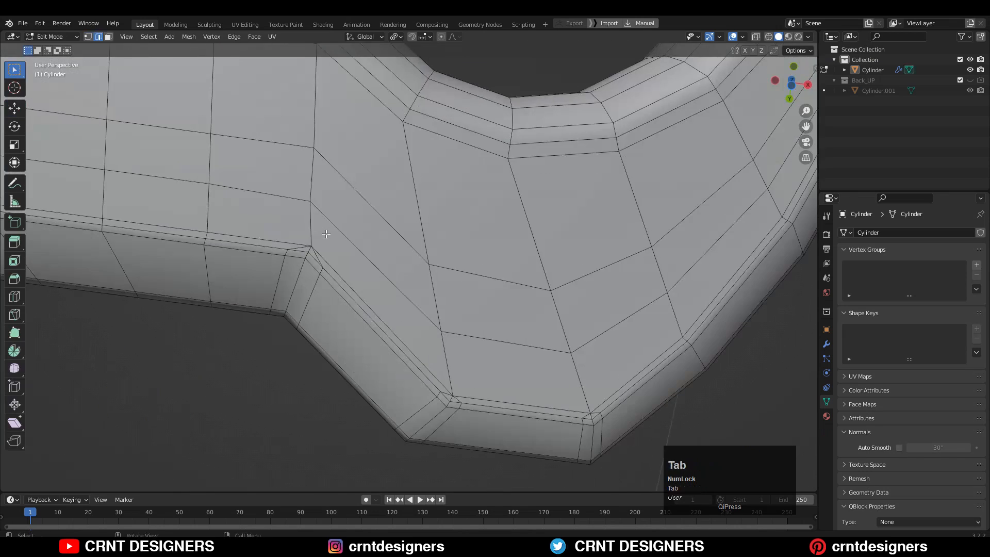
- Try to move the notch's inner corner vertex on the underside by about -0.008 m along Y and check the smoothed result
{"action": "left_click", "coordinate": [792, 86]}
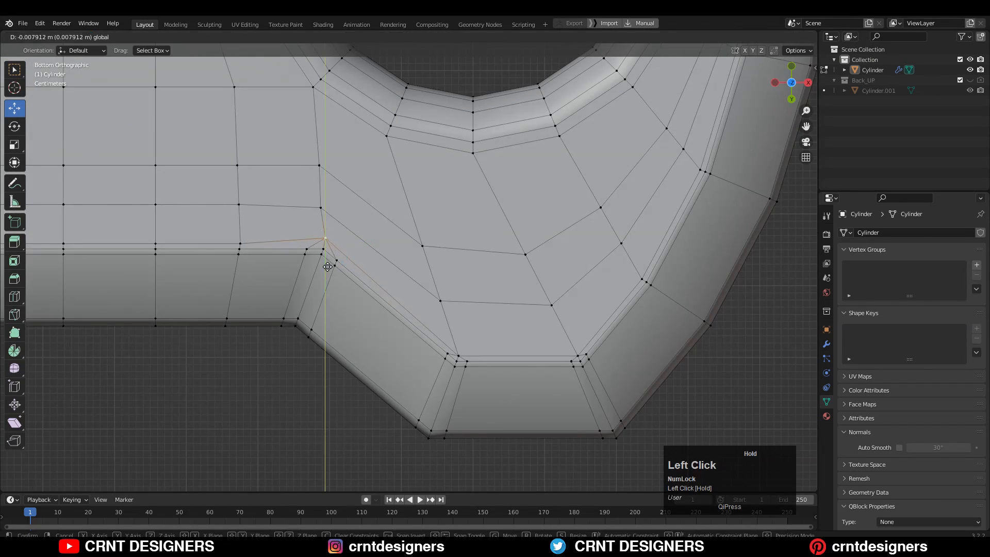
{"action": "left_click_drag", "start_coordinate": [327, 267], "coordinate": [327, 266]}
{"action": "key", "text": "Tab"}
{"action": "key", "text": "Tab"}
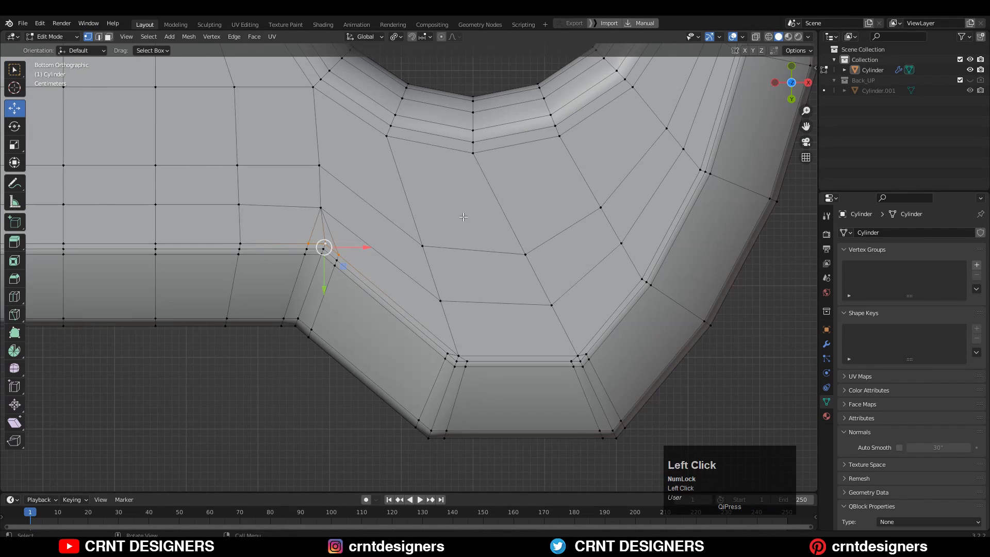
{"action": "key", "text": "Tab"}
{"action": "scroll", "coordinate": [407, 309], "scroll_direction": "down", "scroll_amount": 3}
{"action": "key", "text": "Tab"}
{"action": "middle_click_drag", "start_coordinate": [437, 350], "coordinate": [407, 232]}
{"action": "key", "text": "Tab"}
{"action": "scroll", "coordinate": [407, 232], "scroll_direction": "up", "scroll_amount": 2}
{"action": "key", "text": "Tab"}
- Clean up the edges beside the notch's inner corner on the top face and check the smoothed result
{"action": "left_click", "coordinate": [315, 262]}
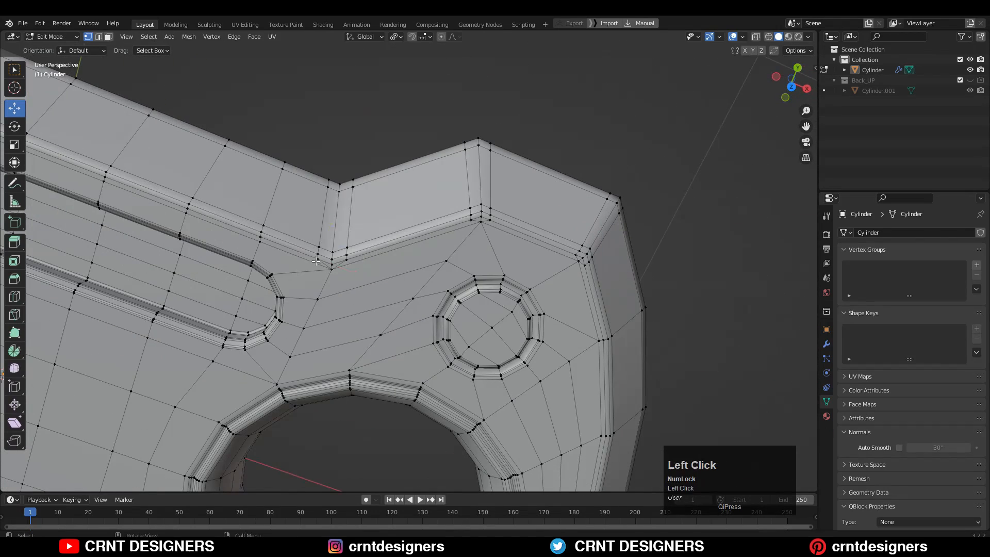
{"action": "key", "text": "2"}
{"action": "scroll", "coordinate": [356, 265], "scroll_direction": "up", "scroll_amount": 3}
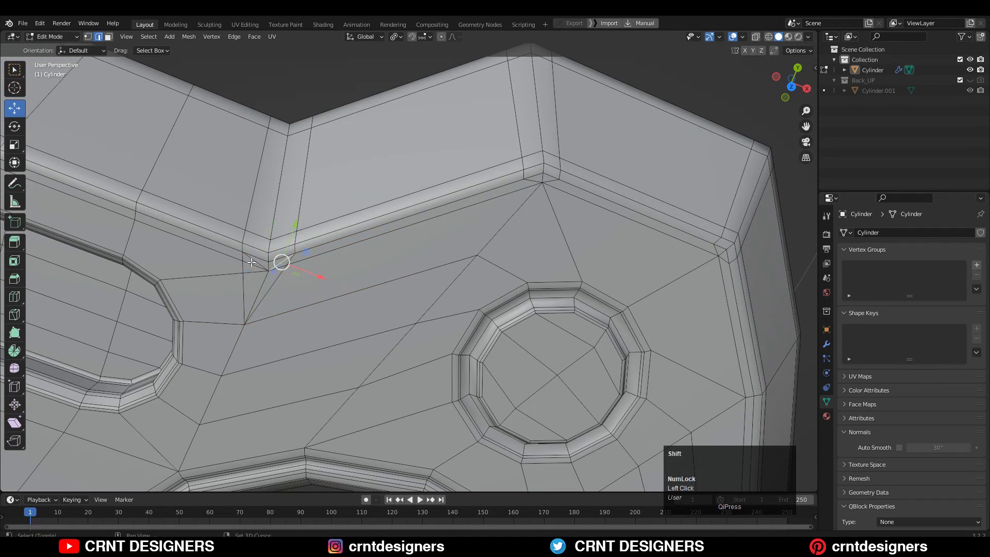
{"action": "left_click", "coordinate": [252, 262], "text": "shift"}
{"action": "key", "text": "Tab"}
{"action": "key", "text": "ctrl+z"}
{"action": "key", "text": "Tab"}
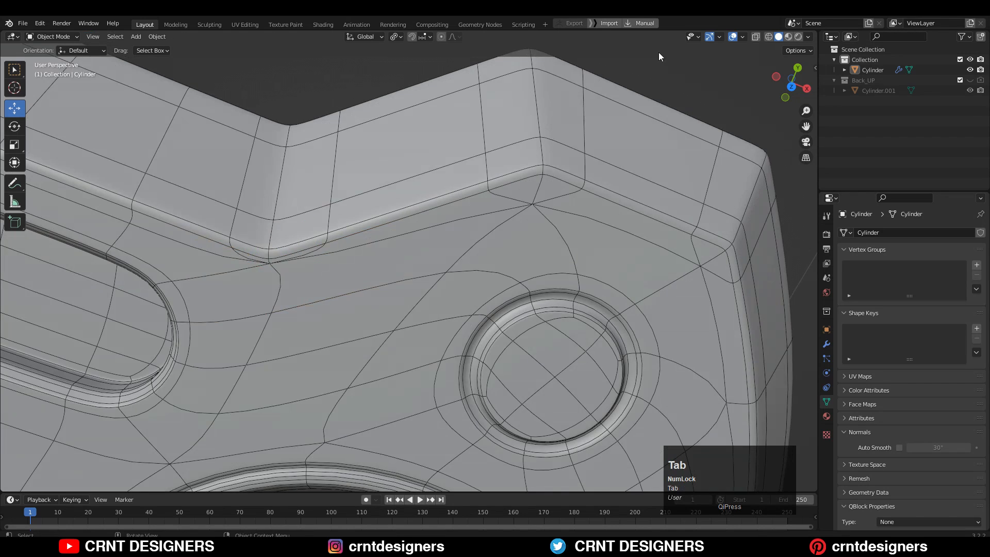
- Symmetrize the whole mesh across X and Y to repeat the refined +X, +Y lobe on the other three corners
{"action": "scroll", "coordinate": [370, 239], "scroll_direction": "down", "scroll_amount": 4}
{"action": "middle_click_drag", "start_coordinate": [370, 240], "coordinate": [499, 203]}
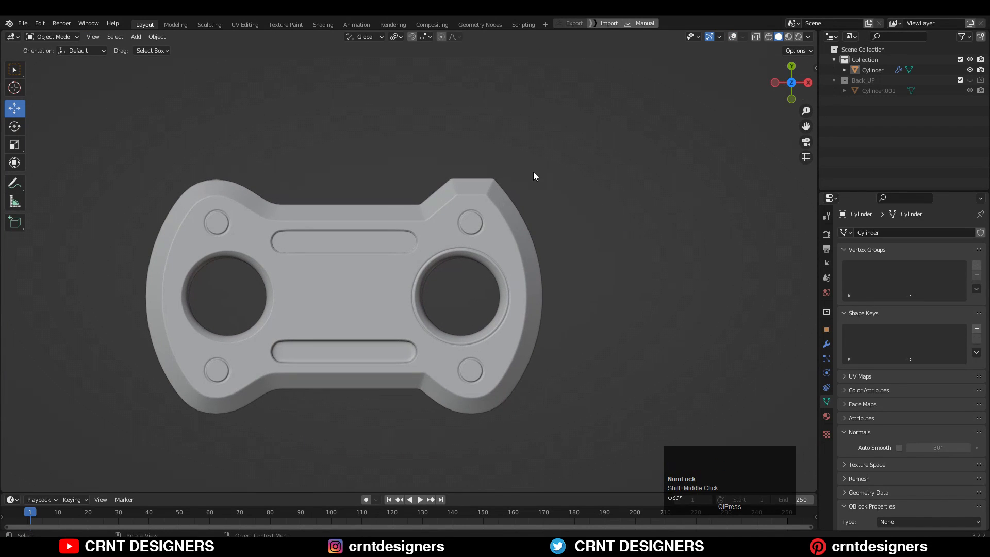
{"action": "key", "text": "Tab"}
{"action": "left_click", "coordinate": [743, 37]}
{"action": "left_click", "coordinate": [732, 36]}
{"action": "key", "text": "a"}
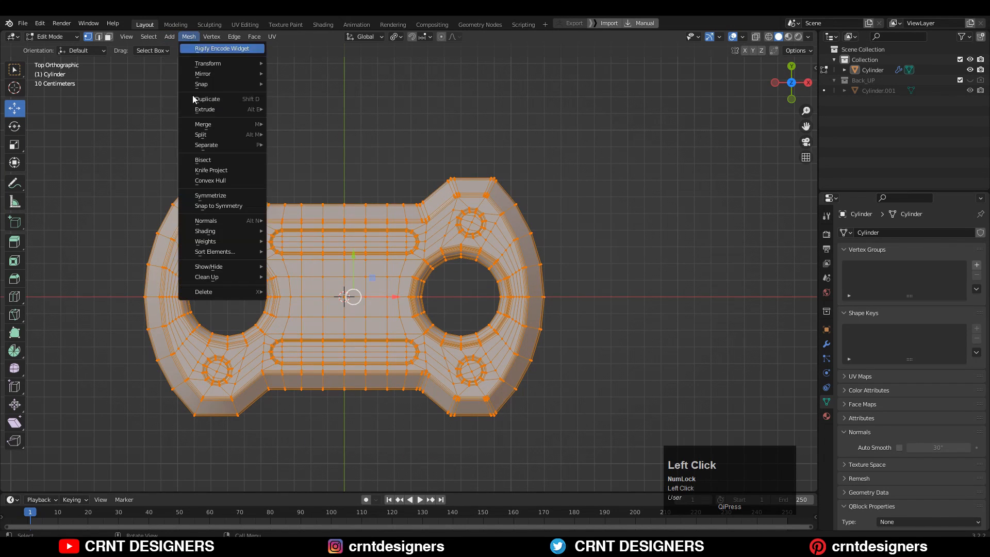
{"action": "left_click", "coordinate": [118, 446]}
{"action": "key", "text": "Tab"}
- Hide the viewport overlays, inspect the smoothed plate from several angles against its control mesh, and save the file
{"action": "left_click", "coordinate": [733, 37]}
{"action": "middle_click_drag", "start_coordinate": [529, 199], "coordinate": [692, 67], "text": "ctrl"}
{"action": "key", "text": "ctrl+s"}
{"action": "scroll", "coordinate": [692, 67], "scroll_direction": "up", "scroll_amount": 2}
{"action": "left_click", "coordinate": [733, 37]}
{"action": "key", "text": "Tab"}
{"action": "key", "text": "Tab"}
{"action": "mouse_move", "coordinate": [547, 201]}
{"action": "middle_mouse_down"}
{"action": "mouse_move", "coordinate": [531, 304]}
{"action": "mouse_move", "coordinate": [530, 206]}
{"action": "middle_mouse_up"}
{"action": "key", "text": "Tab"}
{"action": "key", "text": "Tab"}
{"action": "middle_click_drag", "start_coordinate": [593, 309], "coordinate": [607, 209]}
{"action": "left_click", "coordinate": [732, 37]}
{"action": "middle_click_drag", "start_coordinate": [536, 207], "coordinate": [583, 278]}
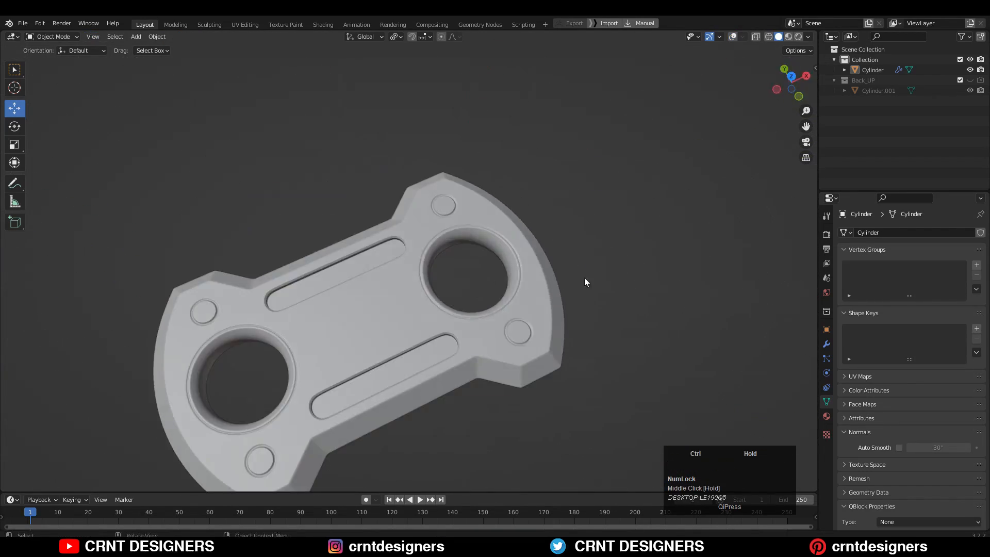
{"action": "key", "text": "ctrl+s"}
- Change the viewport shading settings, inspect the finished plate, and save the file
{"action": "mouse_move", "coordinate": [517, 262]}
{"action": "middle_mouse_down", "text": "shift"}
{"action": "mouse_move", "coordinate": [526, 231]}
{"action": "mouse_move", "coordinate": [540, 236]}
{"action": "mouse_move", "coordinate": [527, 241]}
{"action": "middle_mouse_up", "text": "shift"}
{"action": "scroll", "coordinate": [528, 240], "scroll_direction": "up", "scroll_amount": 1}
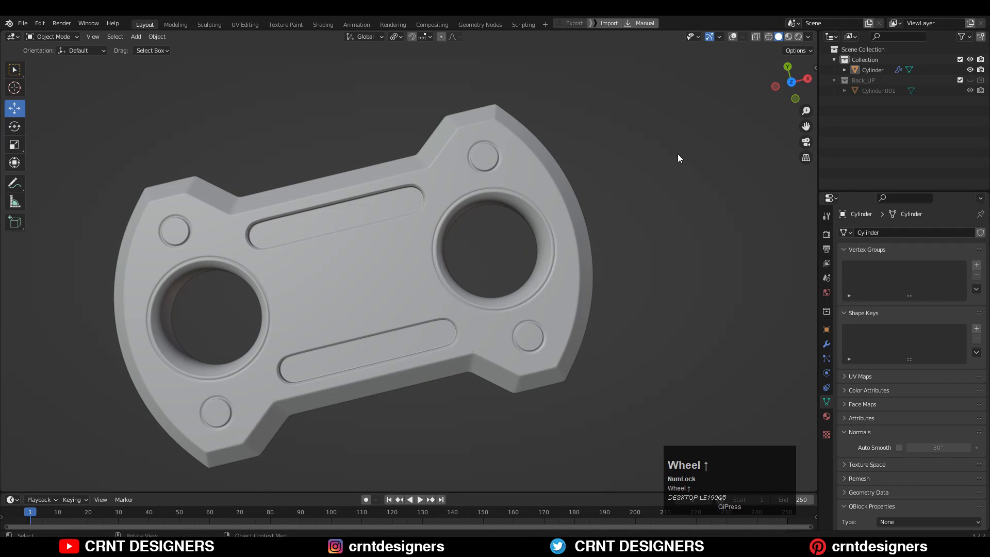
{"action": "left_click", "coordinate": [808, 37]}
{"action": "left_click", "coordinate": [787, 87]}
{"action": "mouse_move", "coordinate": [604, 165]}
{"action": "middle_mouse_down"}
{"action": "mouse_move", "coordinate": [569, 335]}
{"action": "mouse_move", "coordinate": [490, 376]}
{"action": "mouse_move", "coordinate": [525, 304]}
{"action": "mouse_move", "coordinate": [581, 261]}
{"action": "mouse_move", "coordinate": [624, 191]}
{"action": "middle_mouse_up"}
{"action": "scroll", "coordinate": [570, 339], "scroll_direction": "down", "scroll_amount": 2}
{"action": "key", "text": "ctrl+s"}
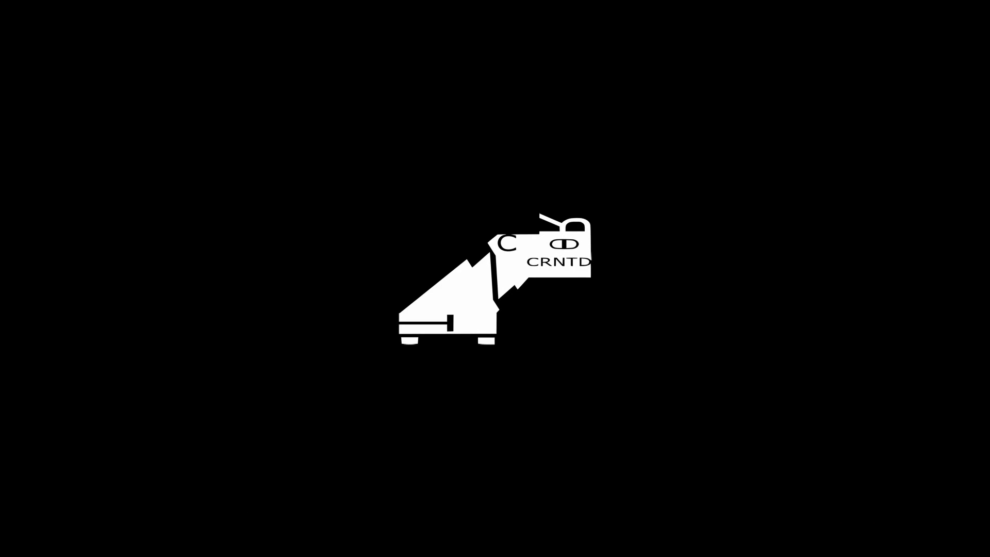